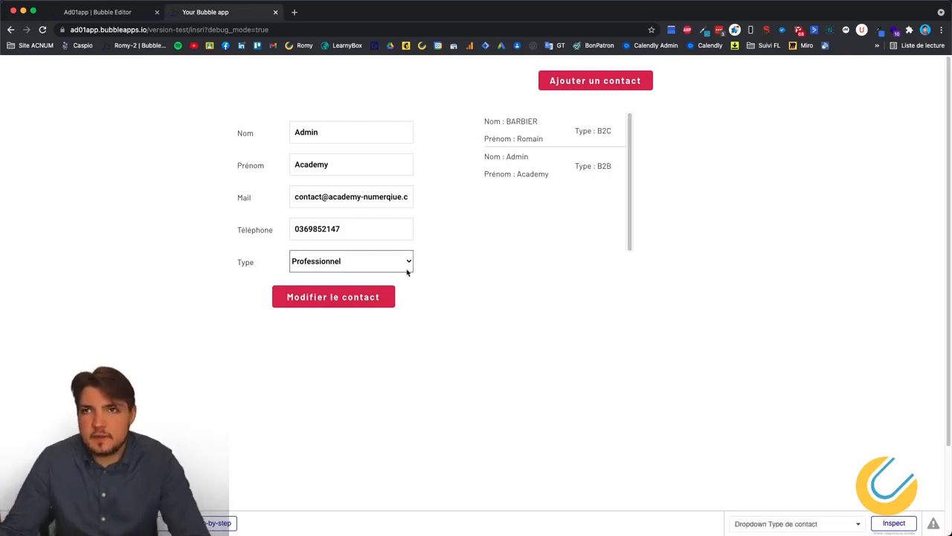
Step: Switch to the Bubble editor and clone the insri page as a new page named liste-contact
click(82, 13)
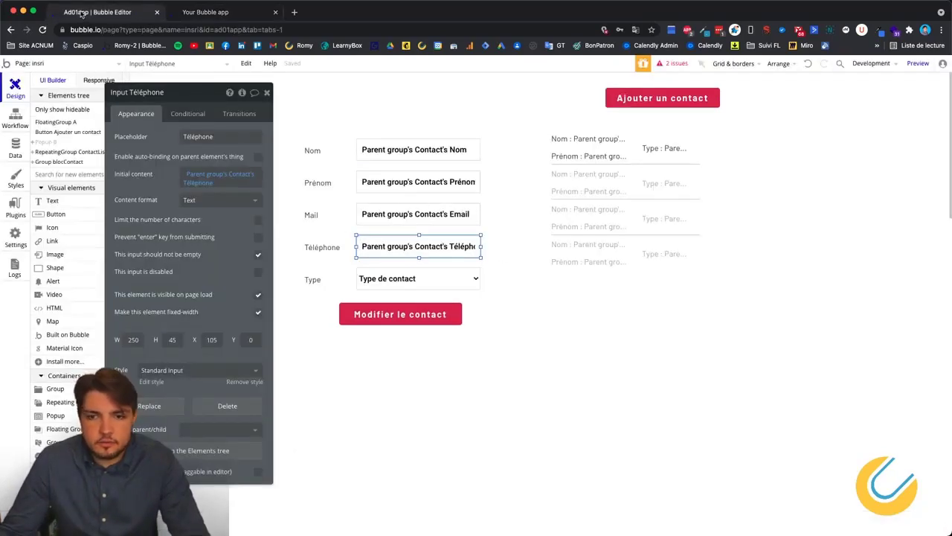
click(559, 382)
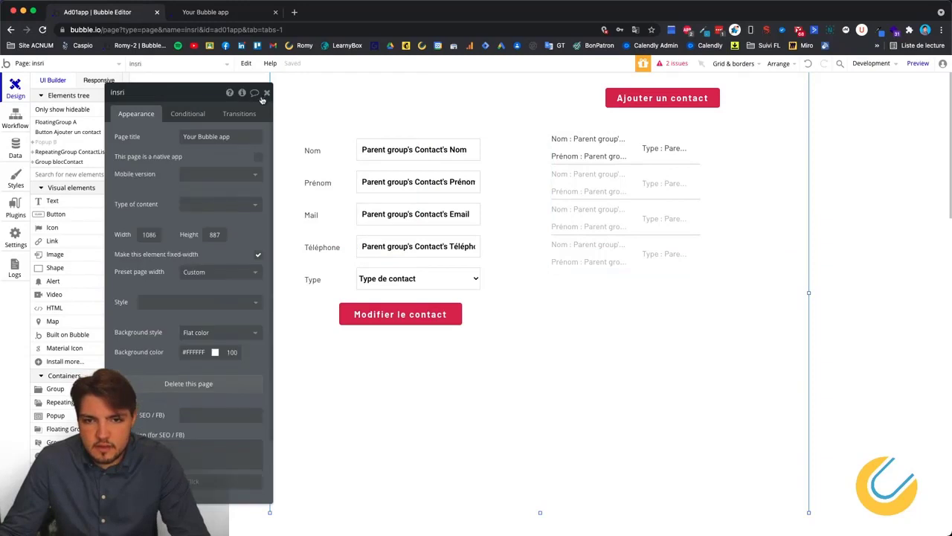
click(266, 92)
click(246, 64)
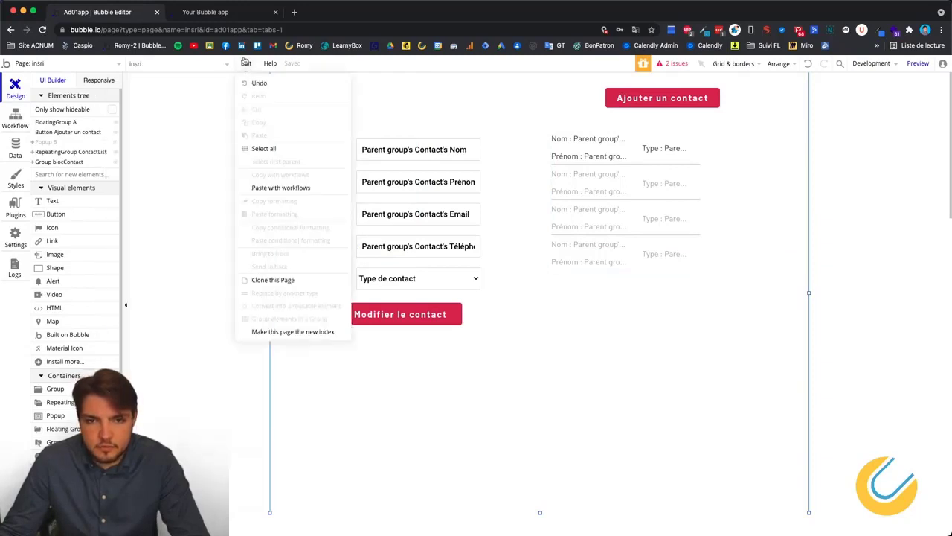
click(109, 175)
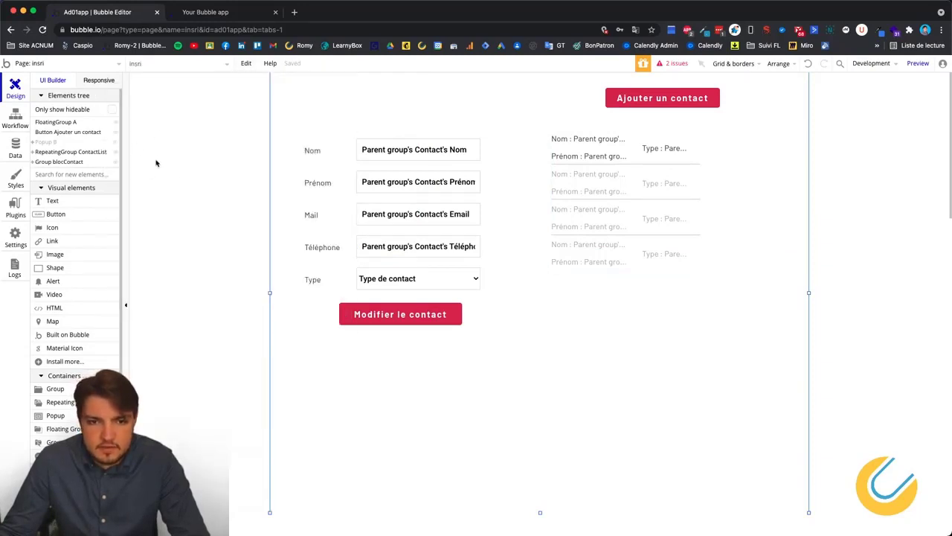
click(248, 64)
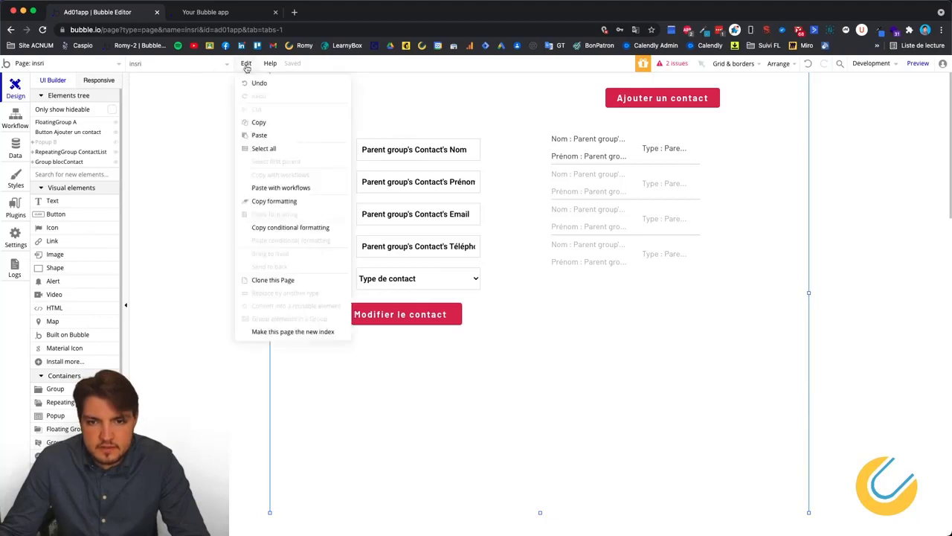
click(269, 281)
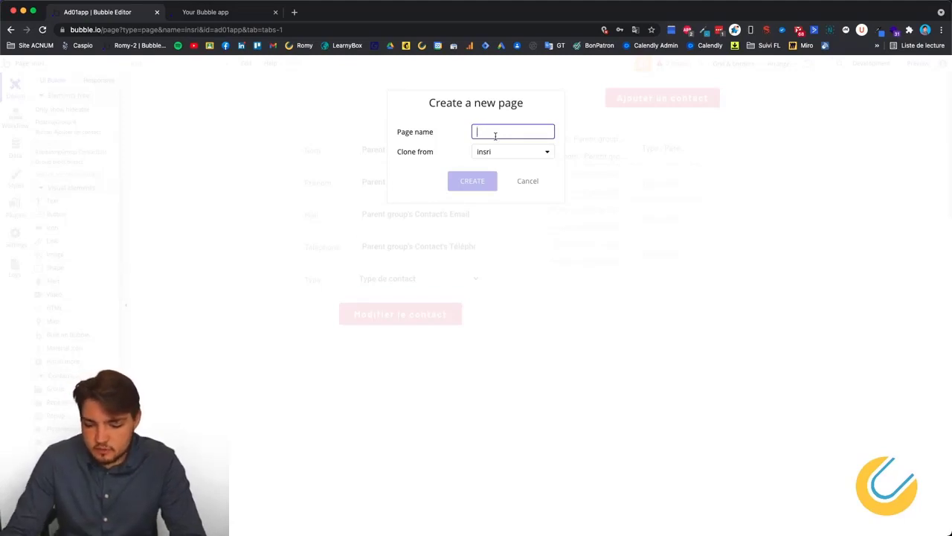
text(listecontact)
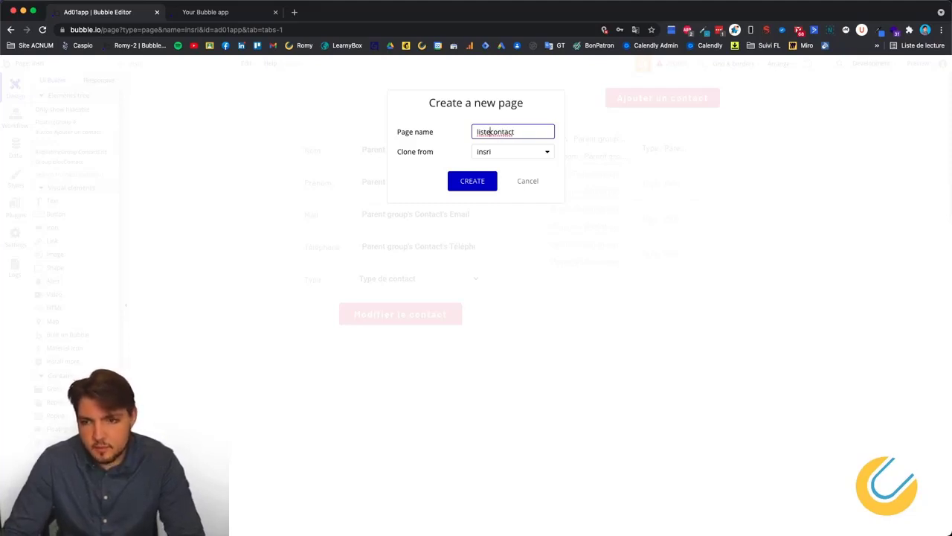
text(-)
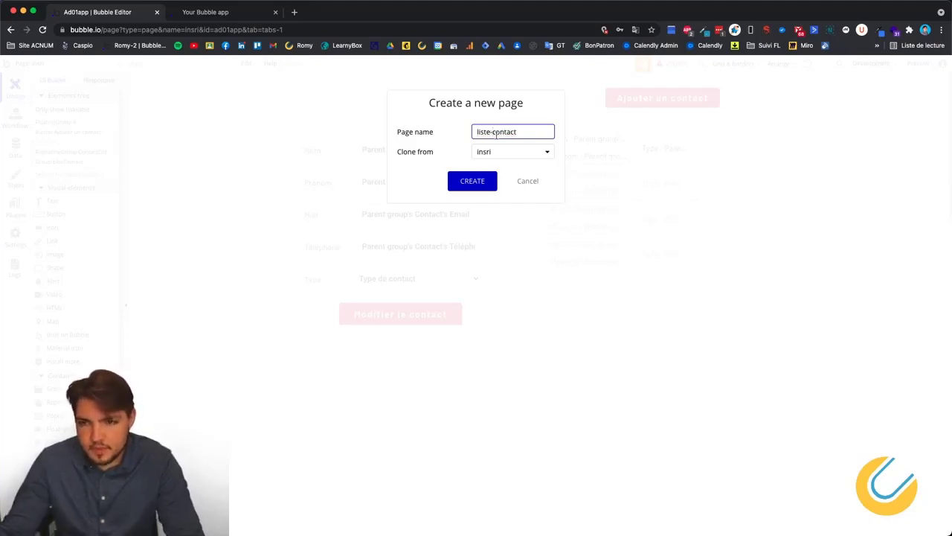
click(480, 186)
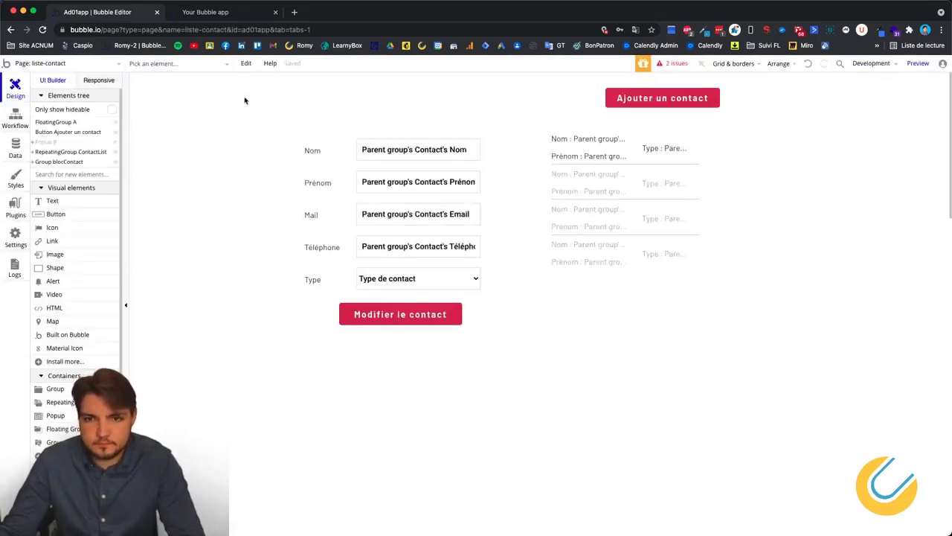
Step: Clone the liste-contact page as a new page named contact-details
click(155, 162)
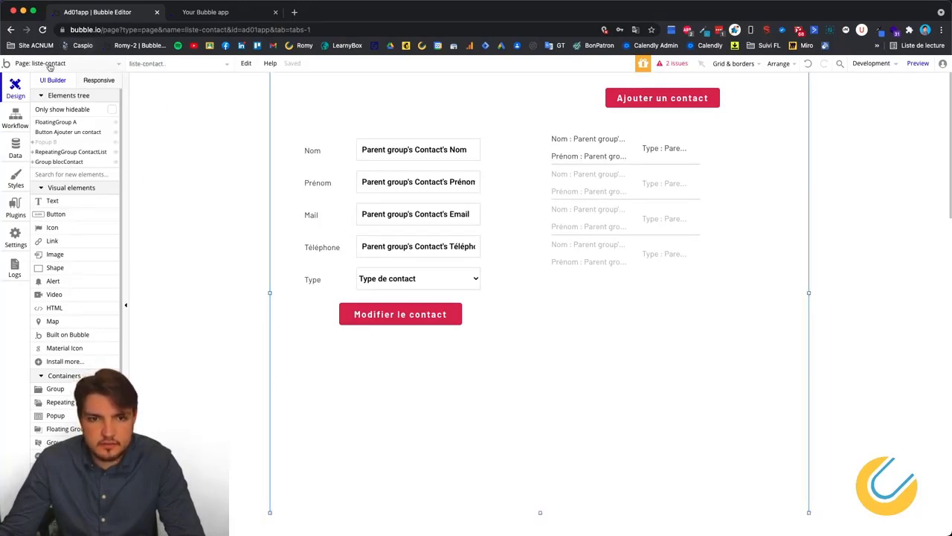
click(246, 64)
click(274, 279)
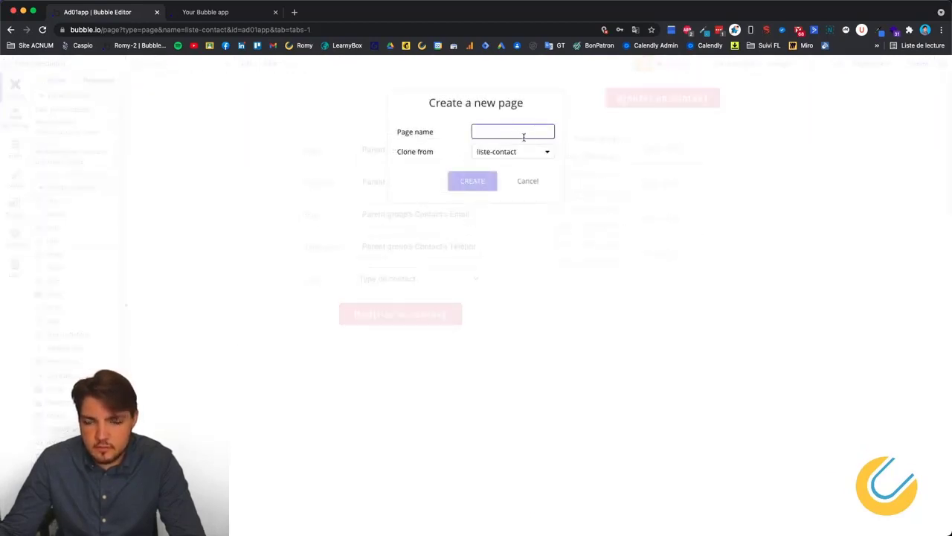
text(contact-details)
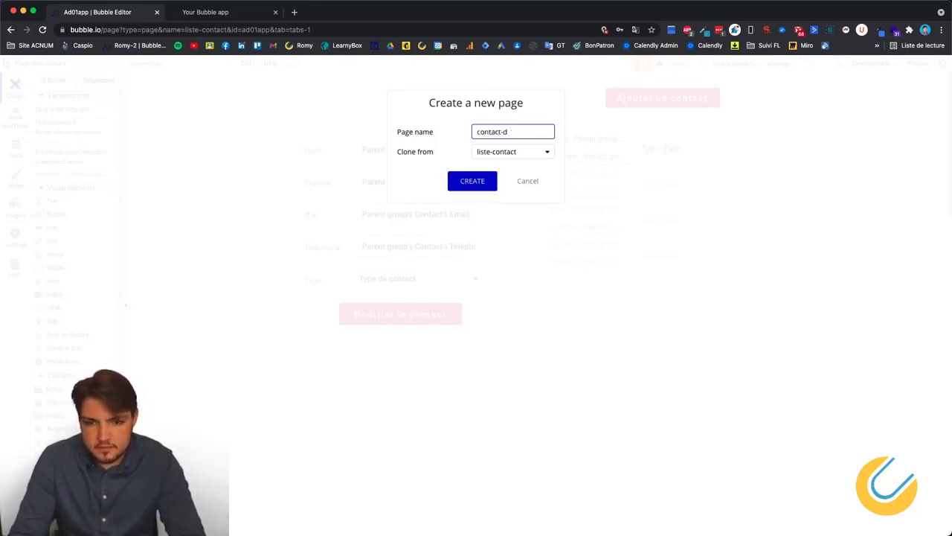
click(473, 183)
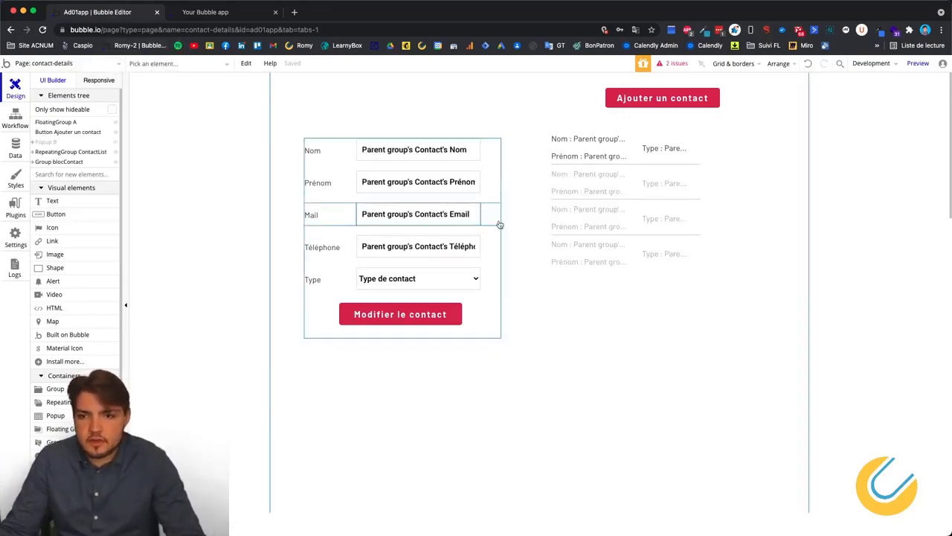
Step: On the contact-details page, delete the add-contact button and contact list, and move the contact form group to the page centre
drag(531, 307, 788, 84)
key(Delete)
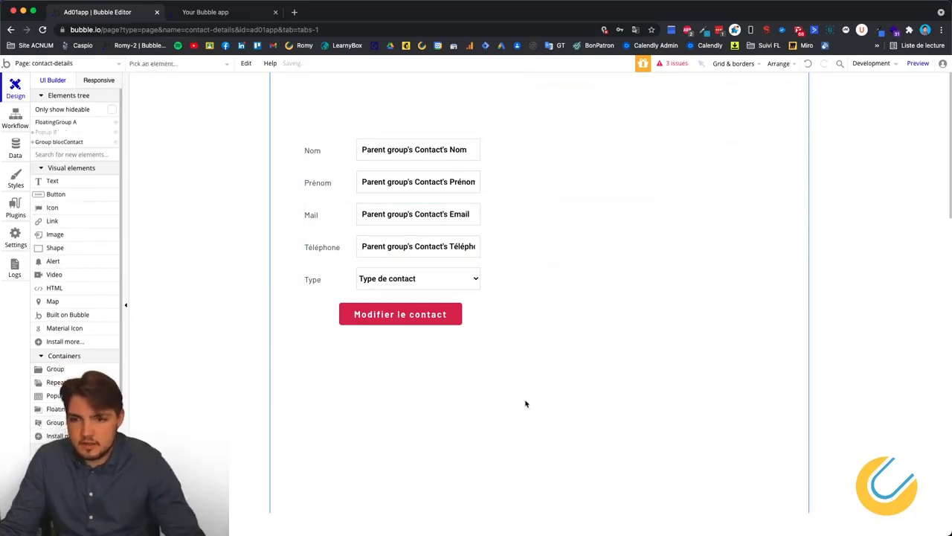
click(493, 248)
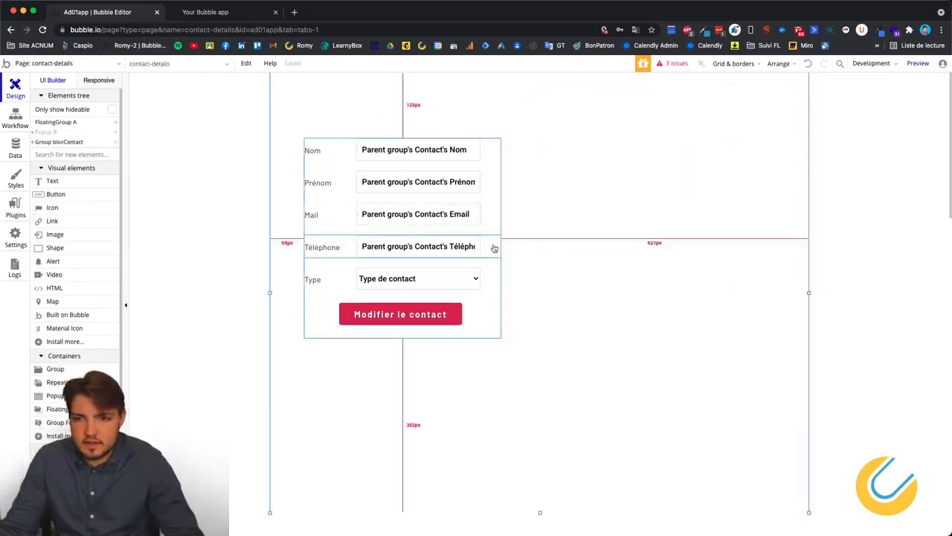
drag(496, 227, 621, 212)
click(655, 372)
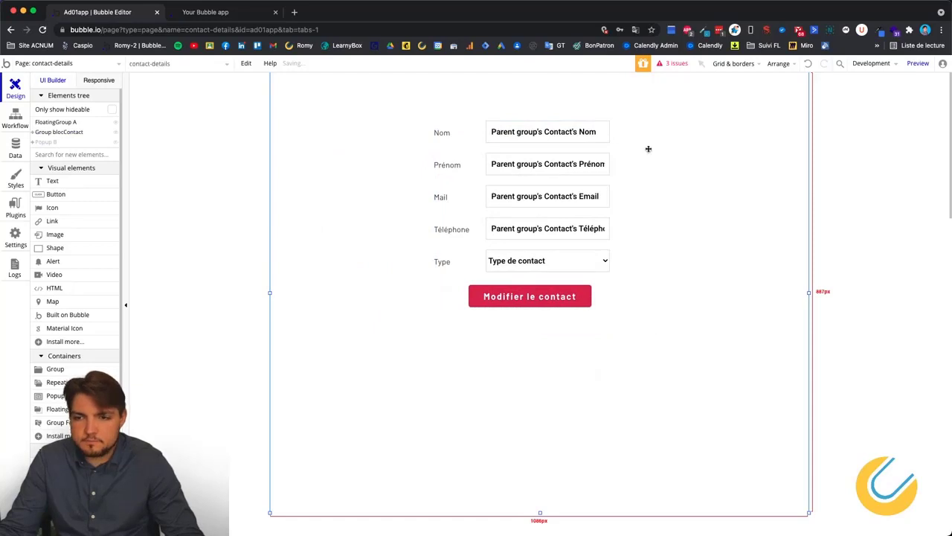
Step: Open the liste-contact page and delete its contact form group
click(71, 63)
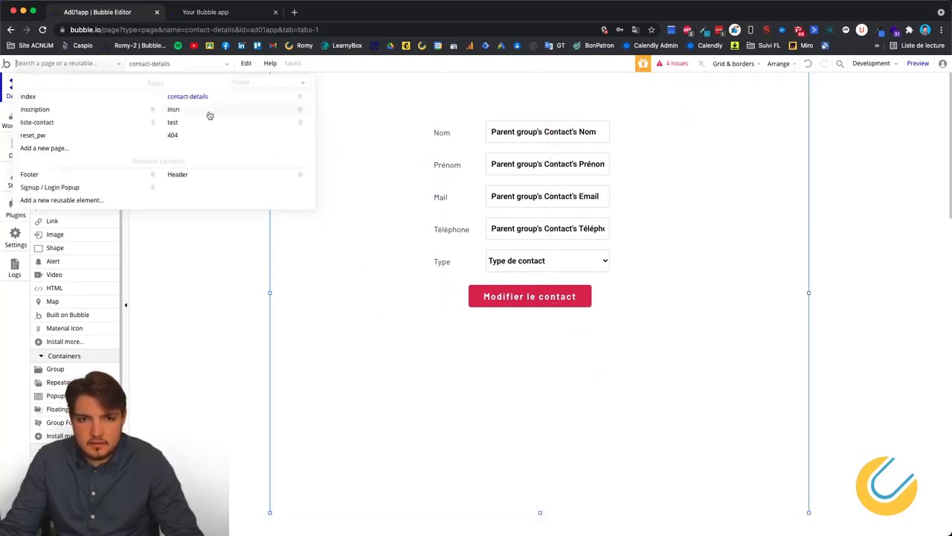
click(35, 124)
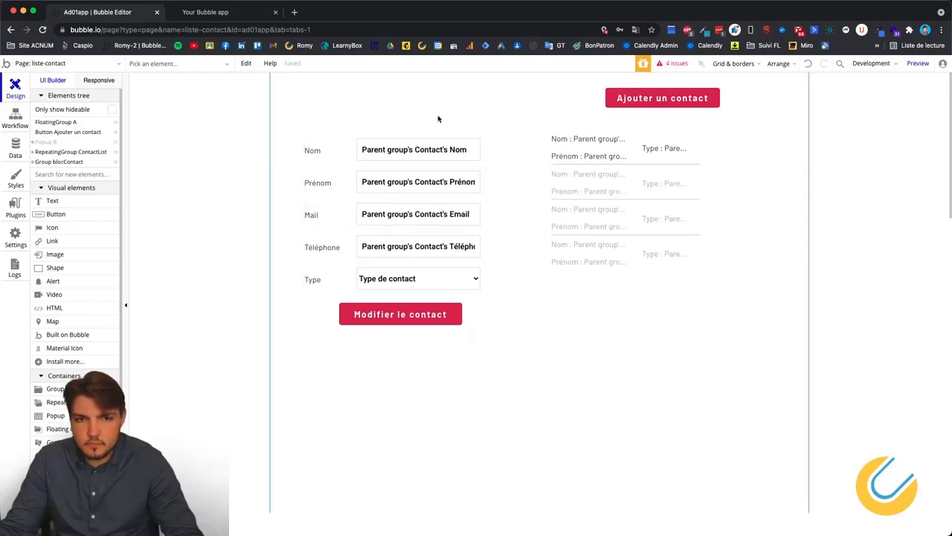
click(487, 165)
key(Delete)
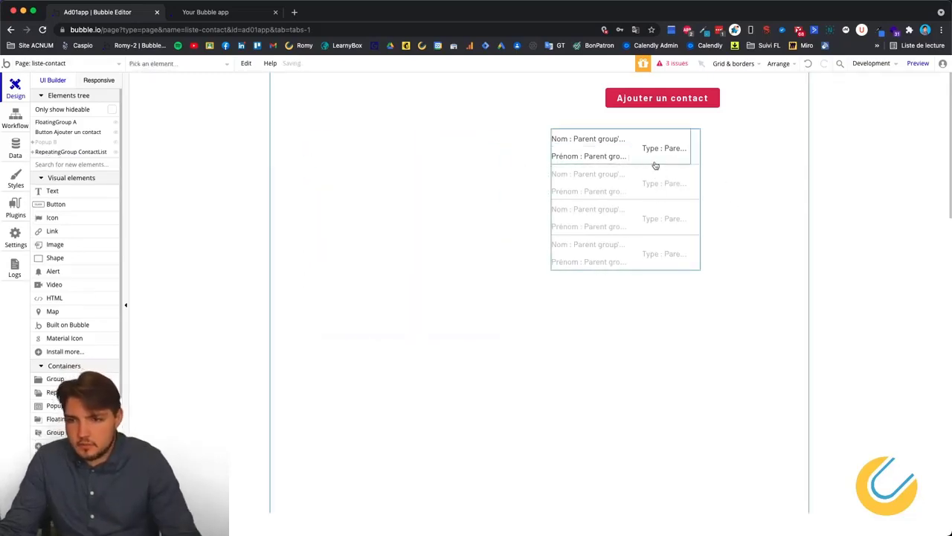
Step: Move the contact list repeating group near the page's left edge and widen it to almost the full page width
drag(695, 160, 439, 156)
drag(446, 199, 779, 215)
click(398, 315)
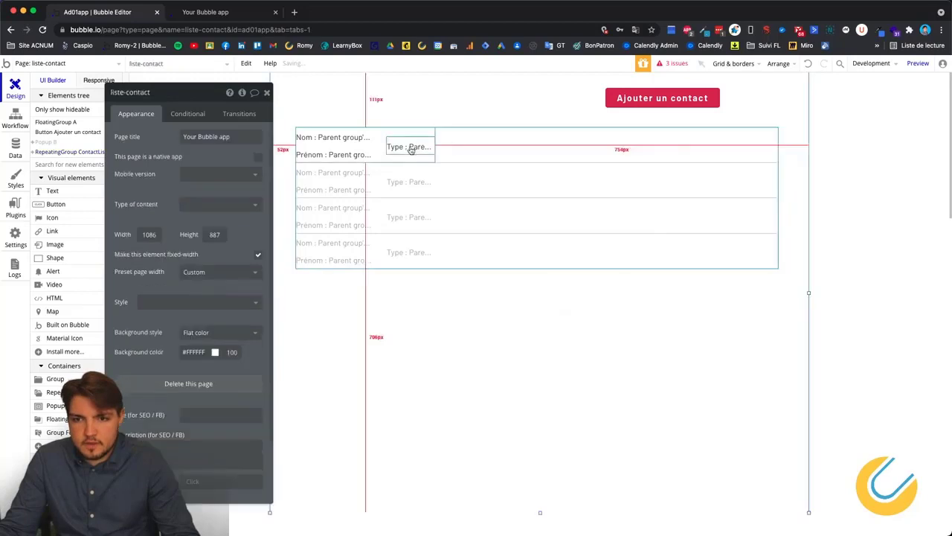
Step: Try to move the Type text of the contact list's first cell near the far end of the row
click(412, 151)
click(433, 159)
drag(435, 146, 896, 146)
drag(416, 154, 720, 146)
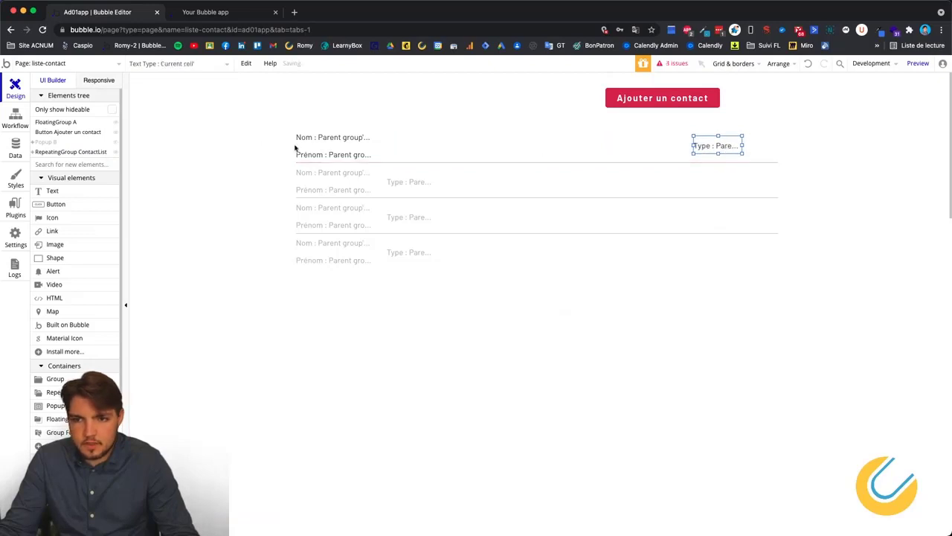
click(328, 156)
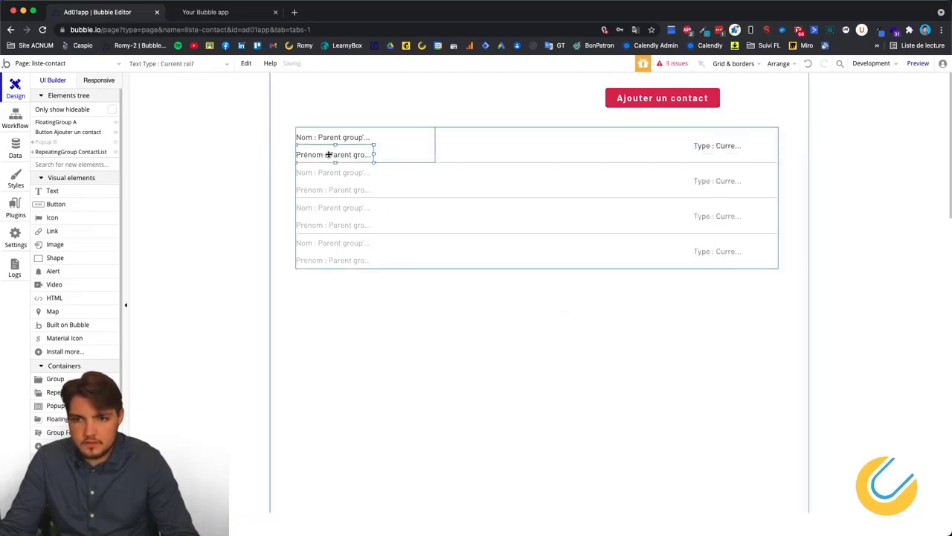
click(425, 147)
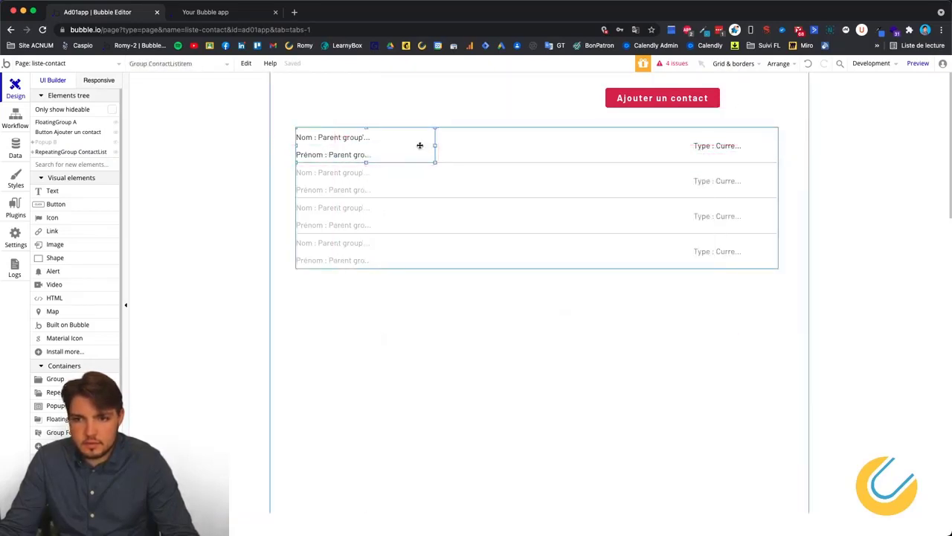
double_click(419, 145)
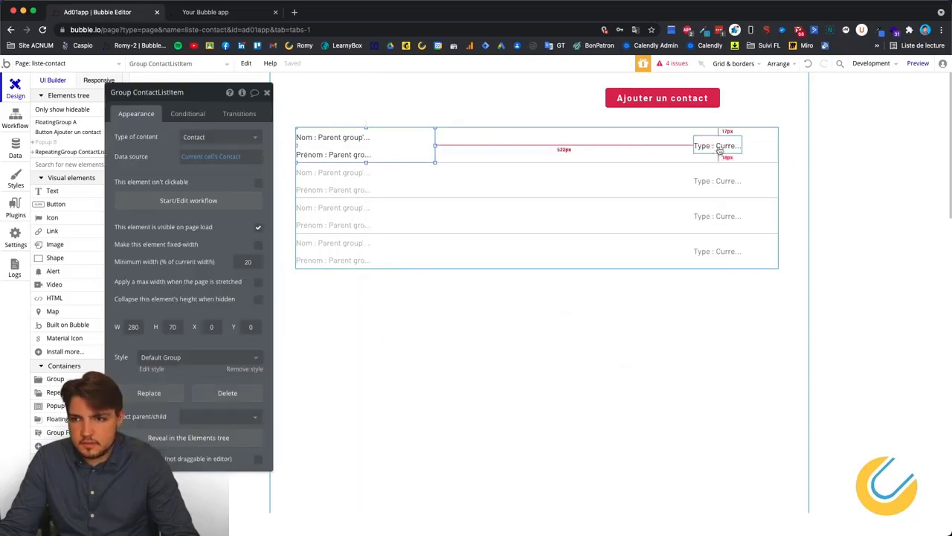
Step: Widen the ContactListItem group to about 972 px so it spans the whole list row
click(714, 147)
drag(715, 147, 778, 148)
click(434, 143)
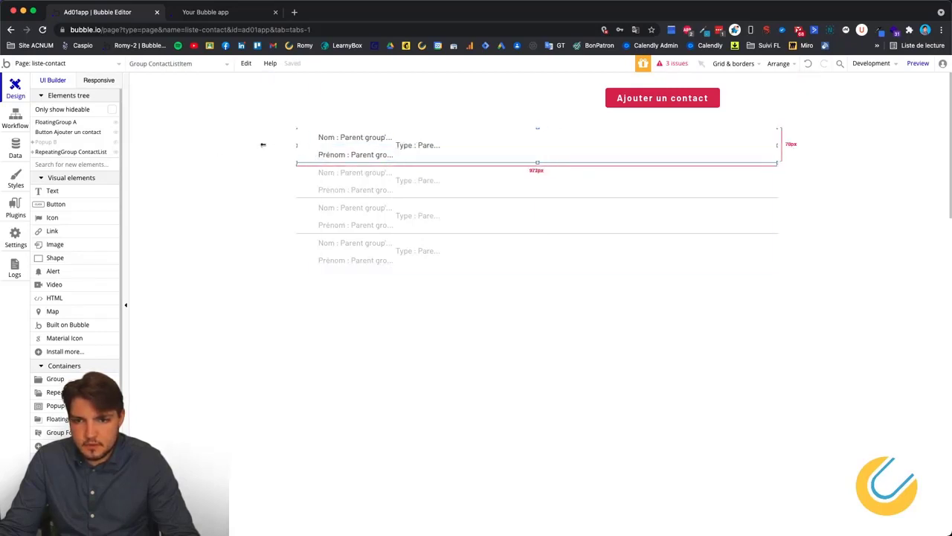
Step: Arrange the Nom, Prénom and Type texts of the first cell side by side on one line, with Type furthest right
click(431, 147)
drag(430, 148, 692, 145)
click(351, 156)
drag(350, 156, 513, 143)
drag(366, 136, 354, 143)
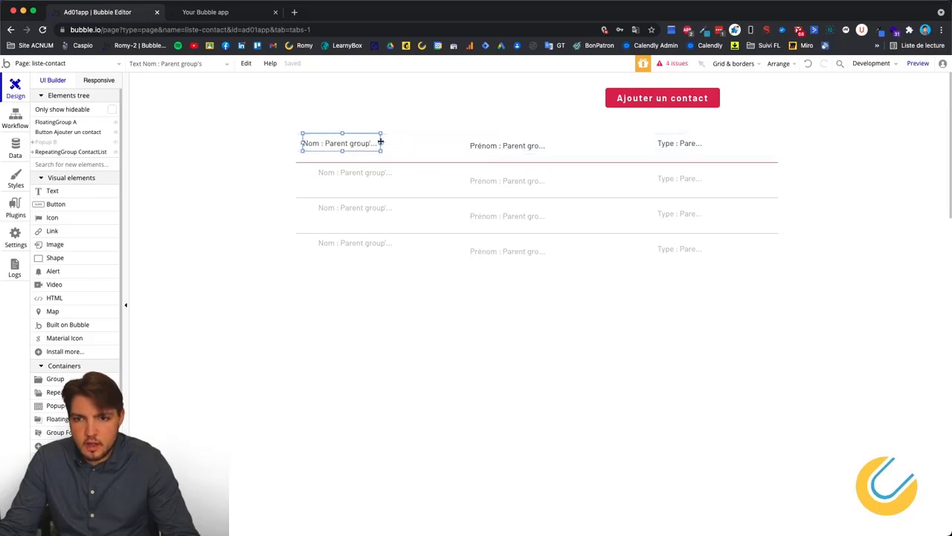
click(532, 146)
drag(530, 145, 469, 145)
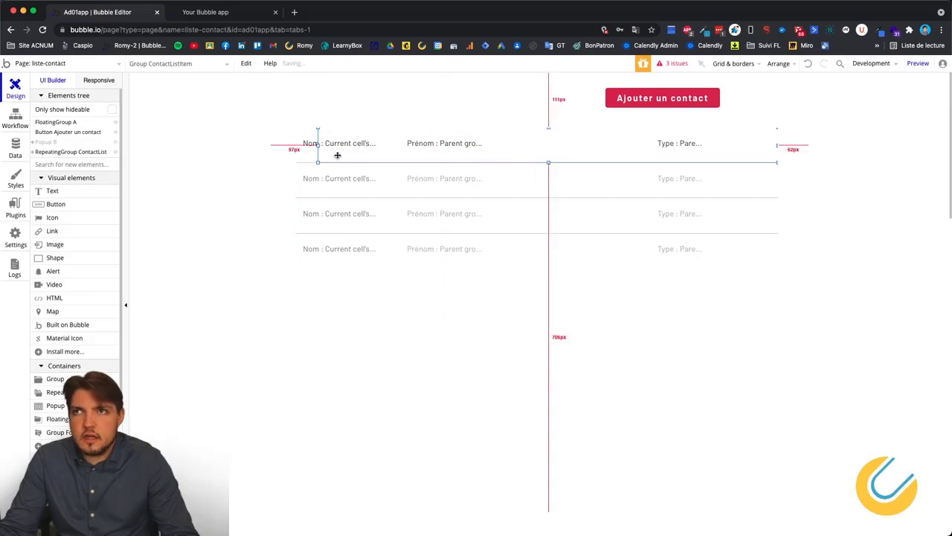
Step: Extend the ContactListItem group to the row's left edge and place the Nom text back inside it
click(440, 311)
click(418, 134)
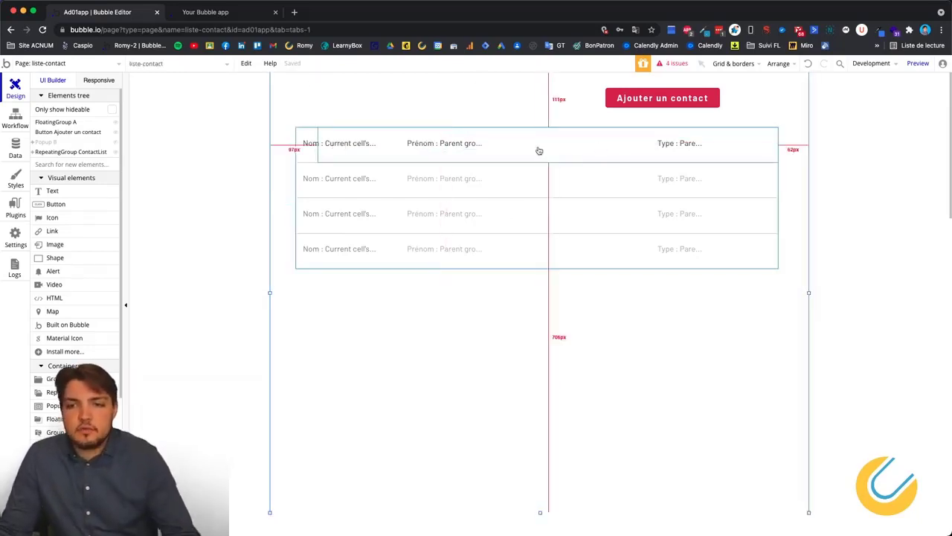
click(313, 150)
click(316, 147)
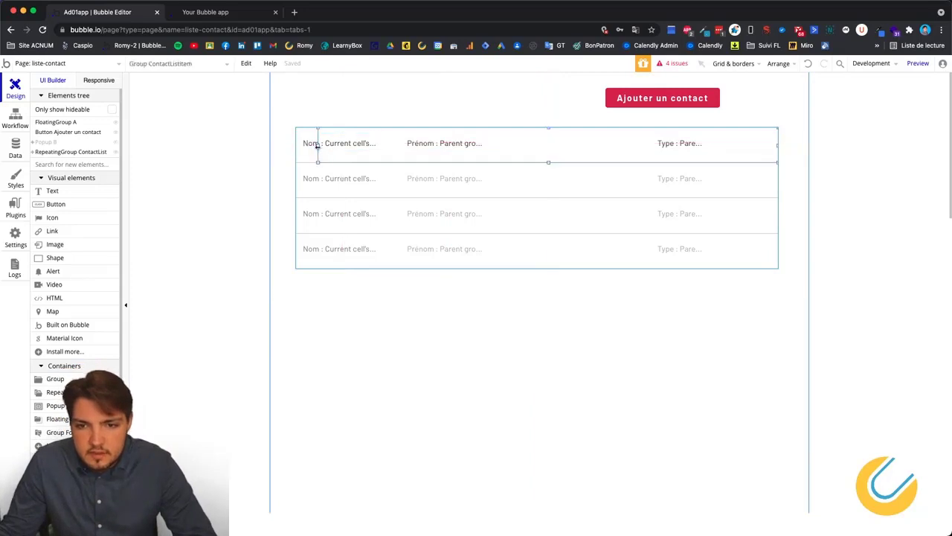
mouse_move(311, 144)
mouse_down()
mouse_move(337, 146)
mouse_move(296, 146)
mouse_up()
click(315, 148)
click(318, 148)
drag(356, 148, 329, 145)
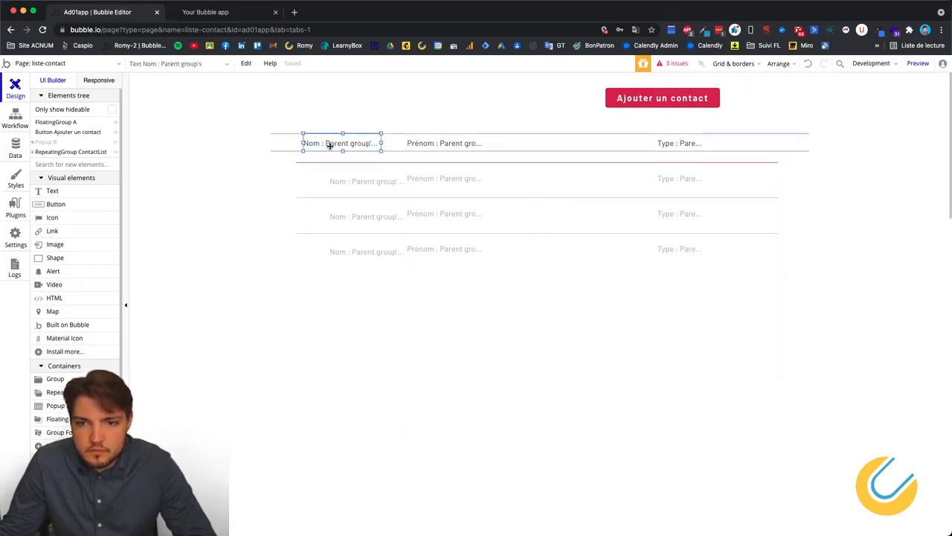
Step: Shift the Prénom and Type texts slightly left, keeping them level with the Nom text
click(414, 145)
drag(414, 145, 413, 145)
click(686, 145)
drag(685, 145, 677, 150)
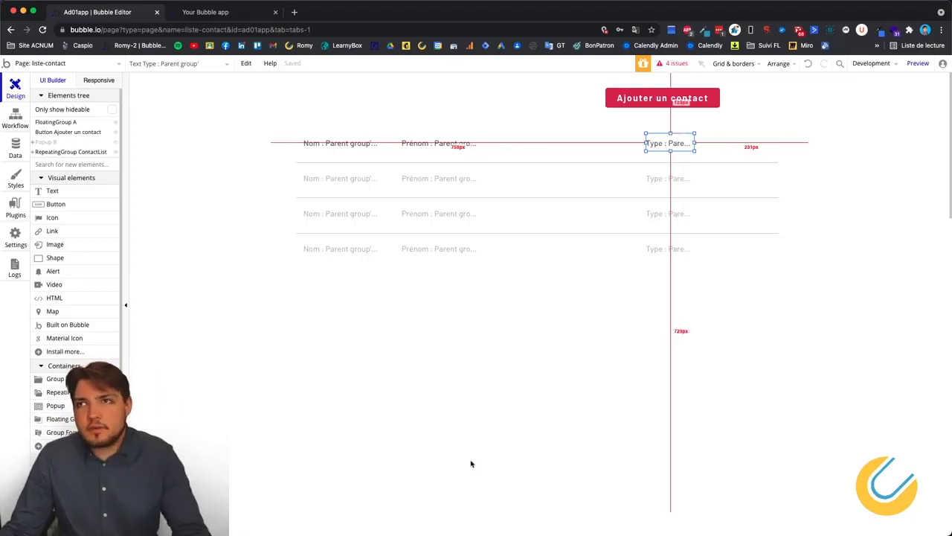
click(488, 361)
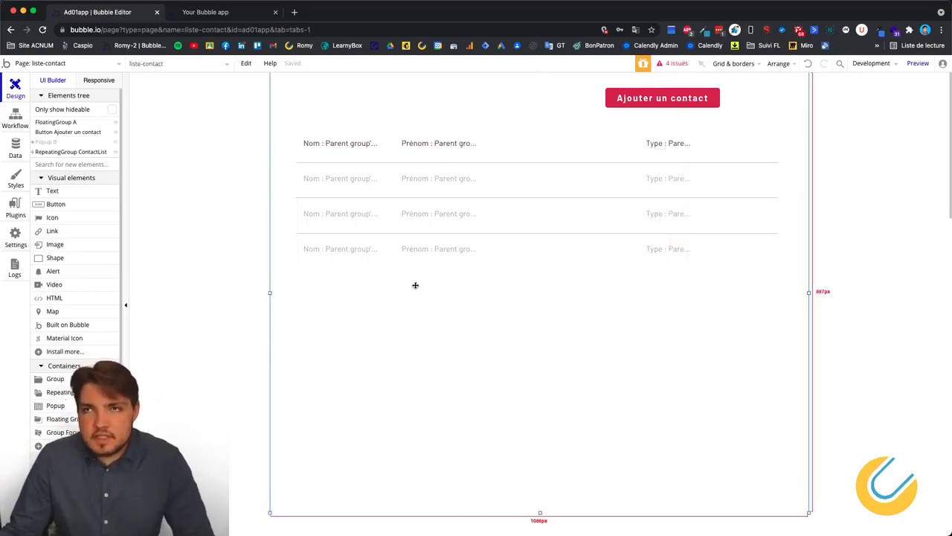
Step: Check the ContactListItem group's extent and open the contact-details page
click(532, 143)
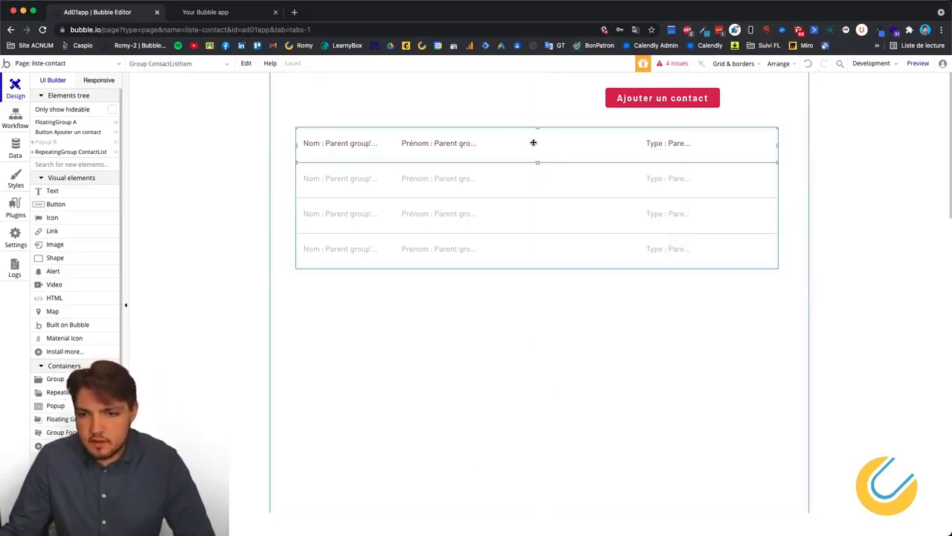
click(58, 66)
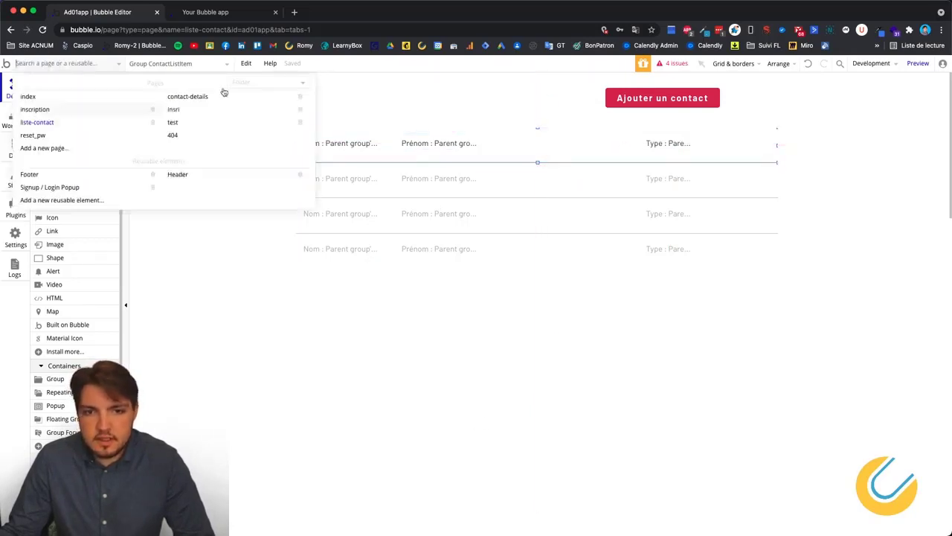
click(186, 96)
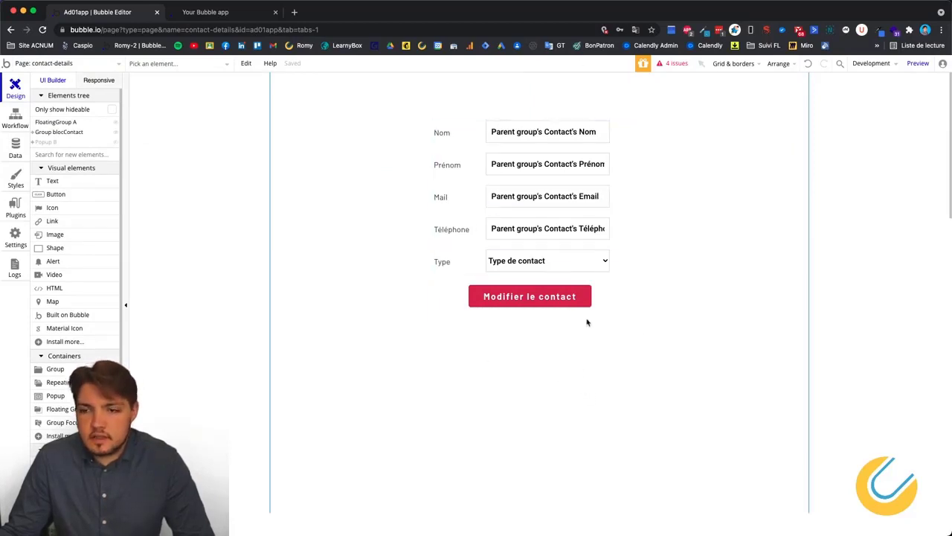
Step: Check the data source of Group blocContact, and return to the liste-contact page
click(624, 291)
double_click(624, 292)
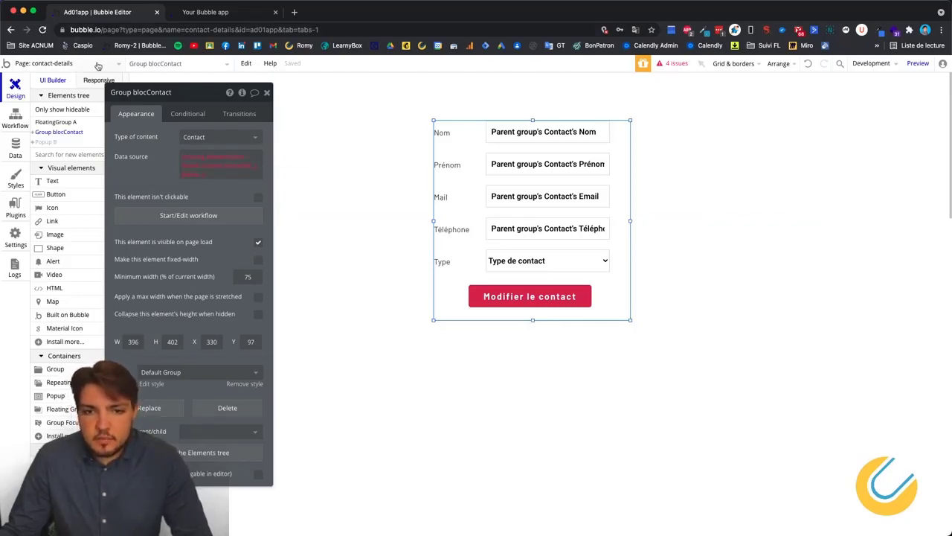
click(46, 62)
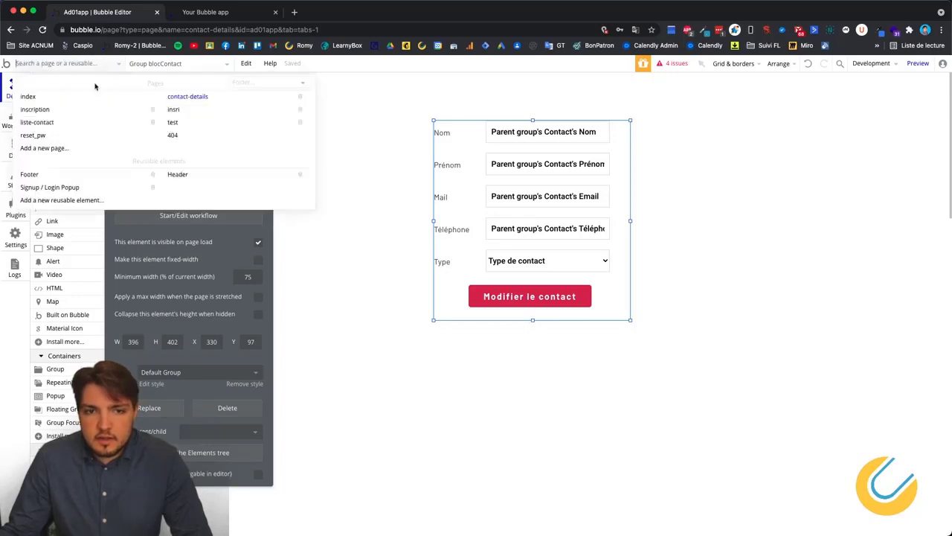
click(37, 122)
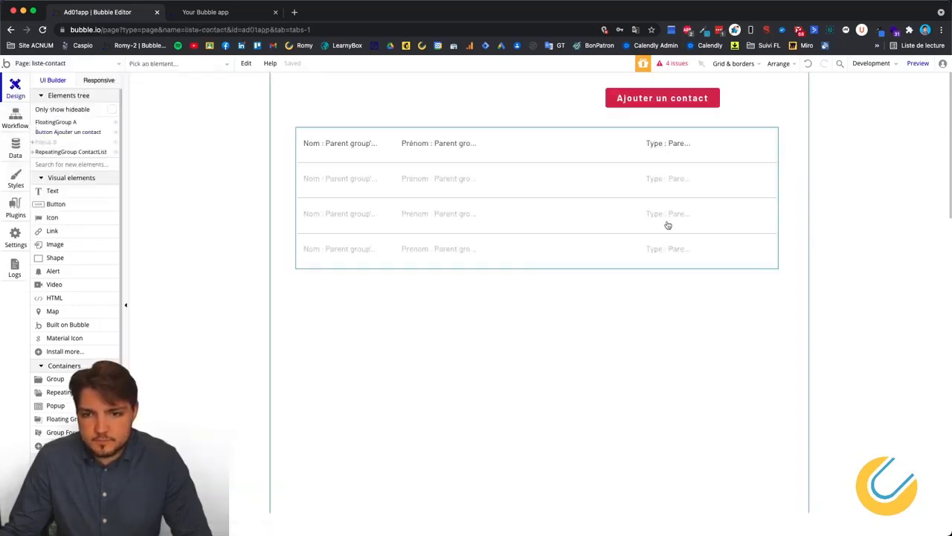
Step: Delete the liste-contact workflow that sets states when Group ContactListItem is clicked
double_click(574, 211)
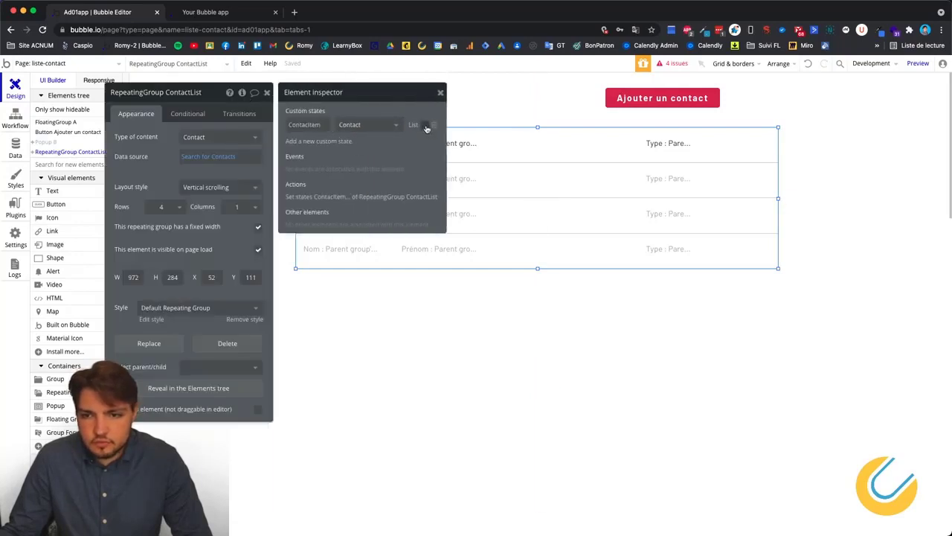
click(451, 346)
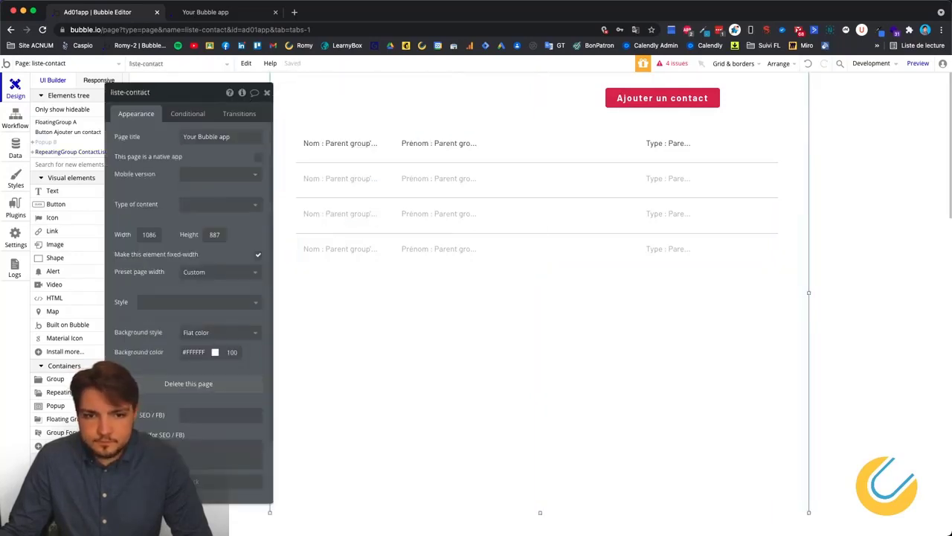
click(16, 117)
click(77, 149)
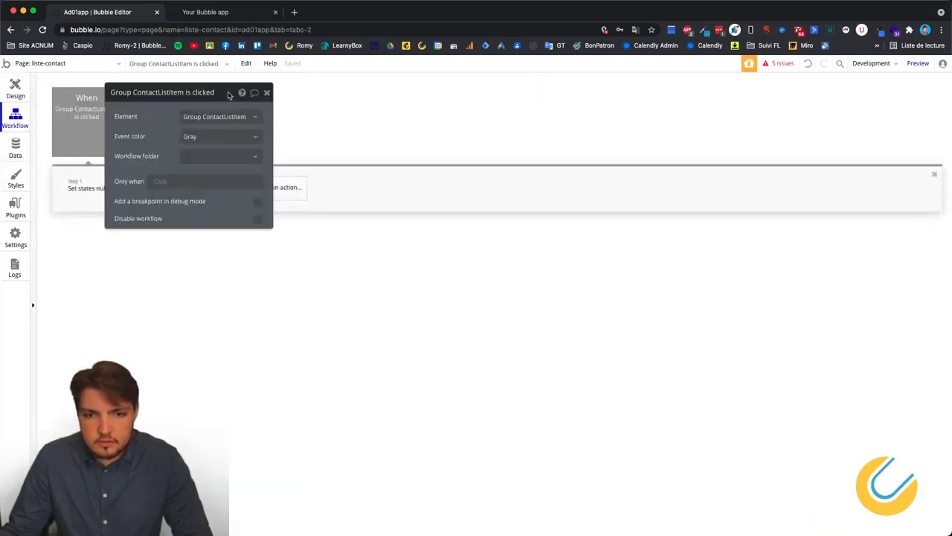
drag(230, 93, 338, 96)
click(114, 153)
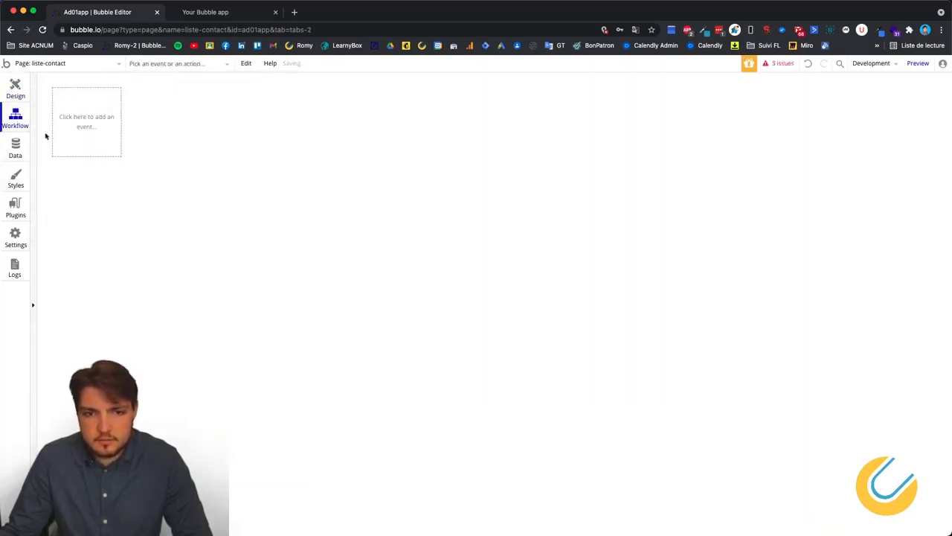
Step: Create a new workflow event for when Group ContactListItem in the repeating group's first cell is clicked
click(15, 92)
click(16, 118)
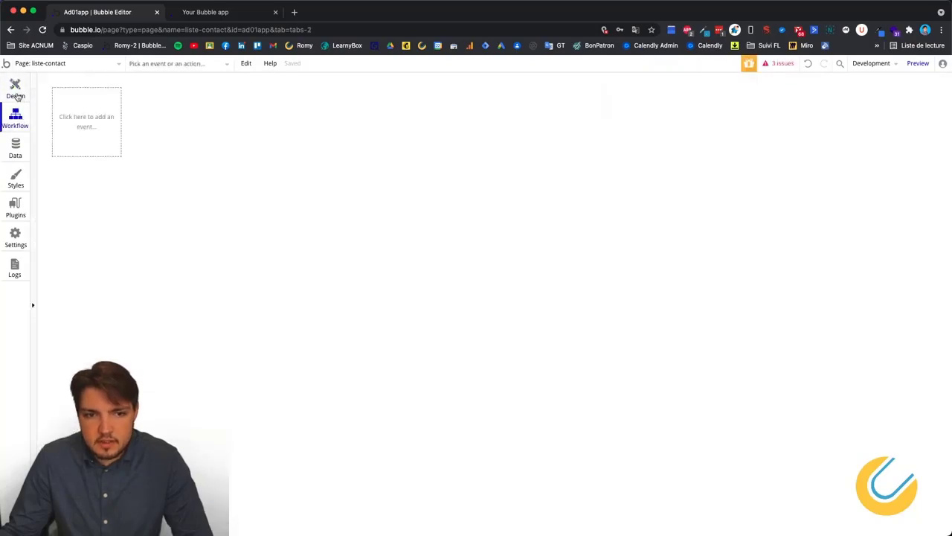
click(14, 89)
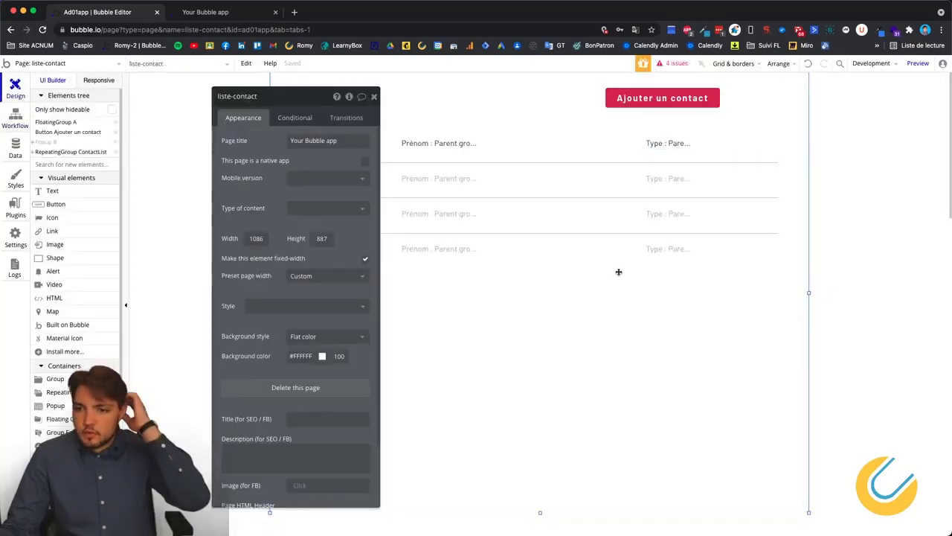
click(618, 264)
drag(312, 97, 193, 94)
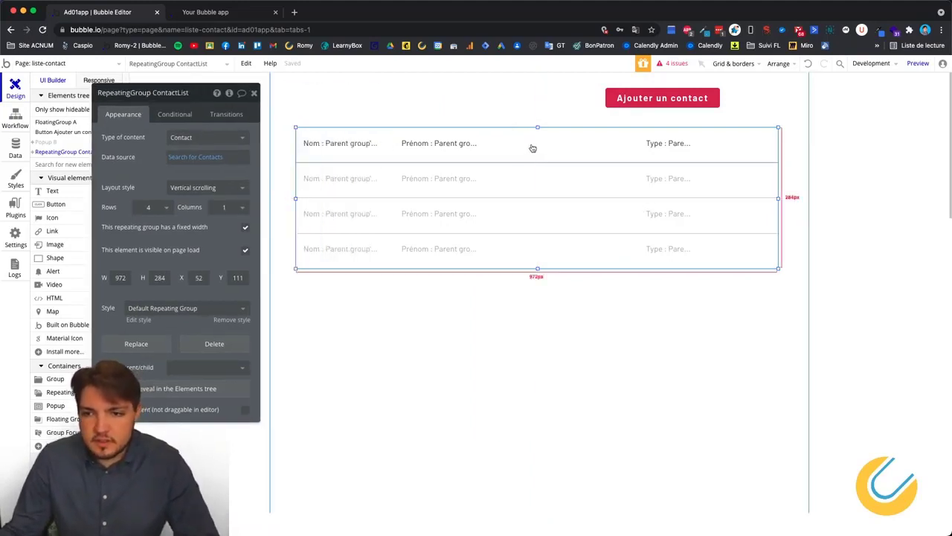
click(537, 149)
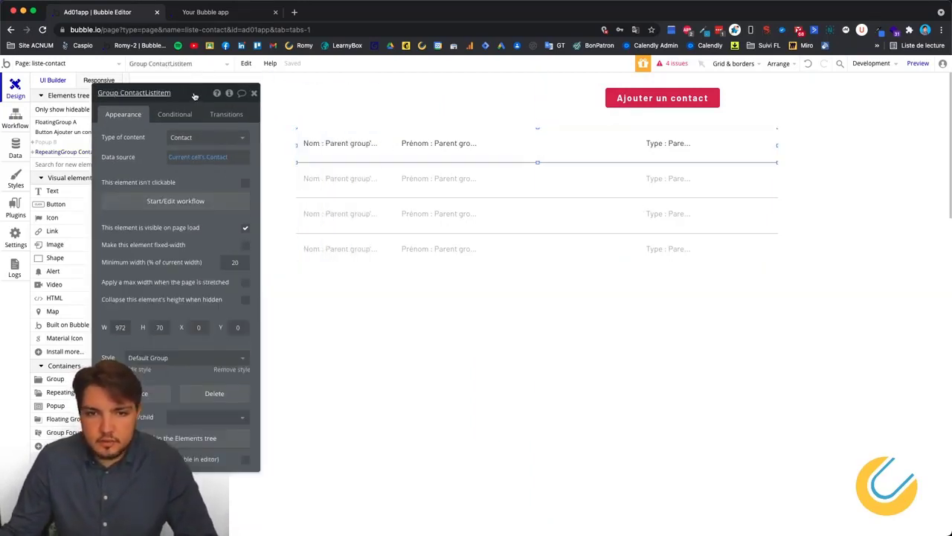
drag(184, 93, 201, 93)
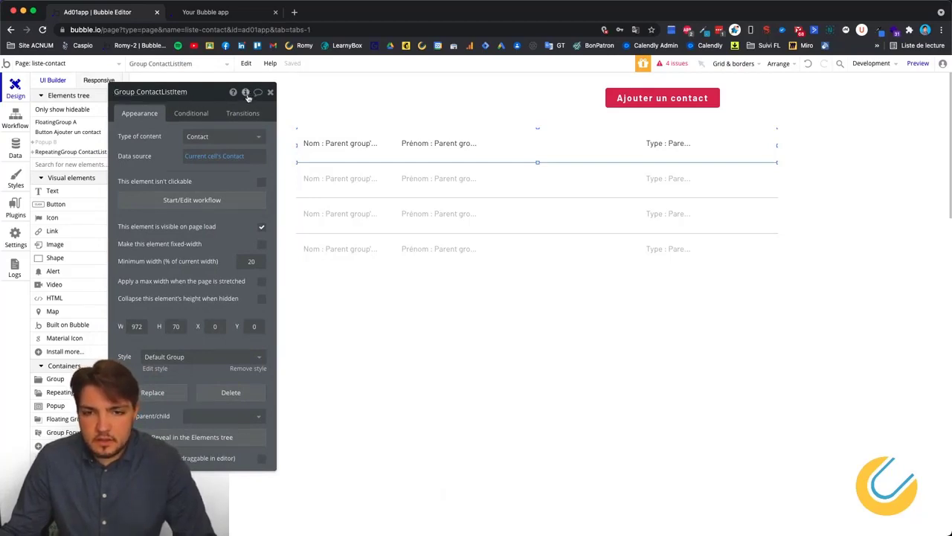
click(179, 201)
drag(223, 91, 526, 105)
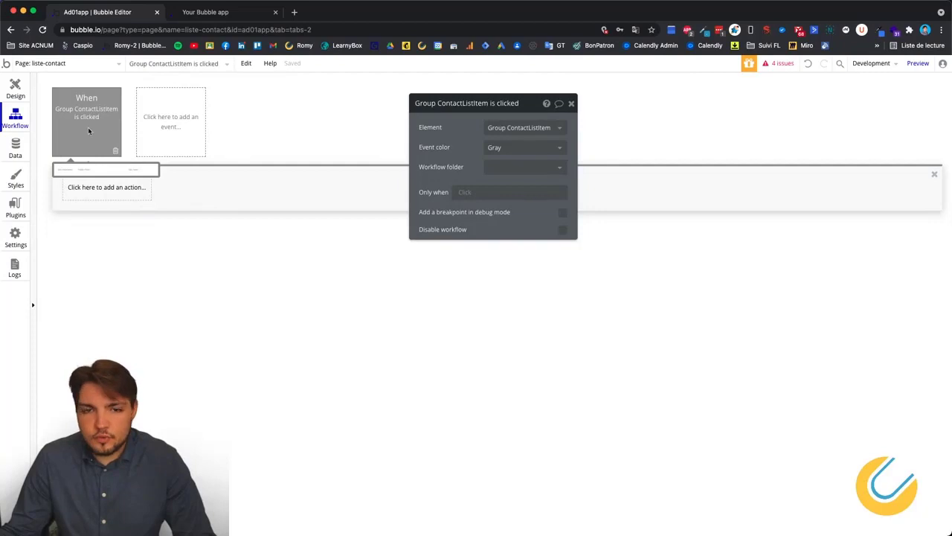
Step: Add a Go to page navigation action to the Group ContactListItem workflow, with contact-details as its destination
click(89, 187)
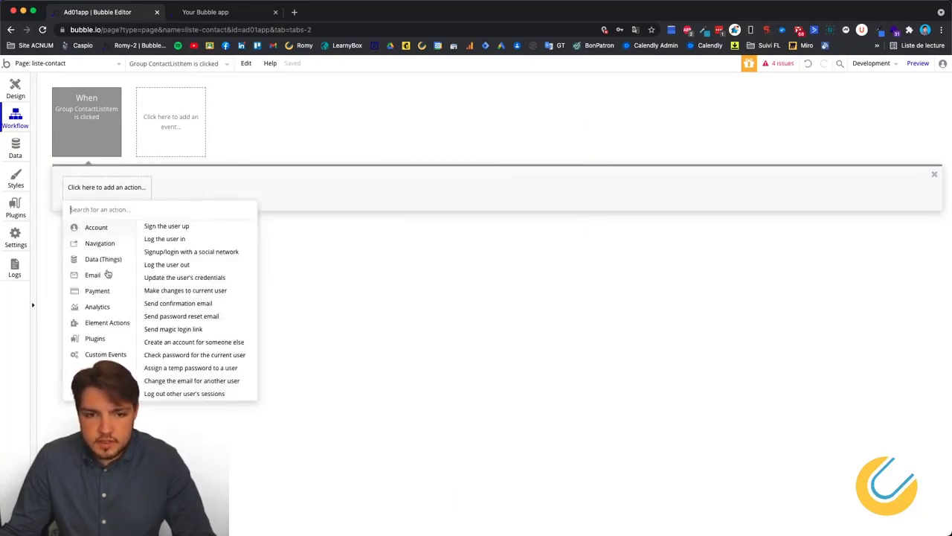
mouse_move(96, 249)
click(155, 227)
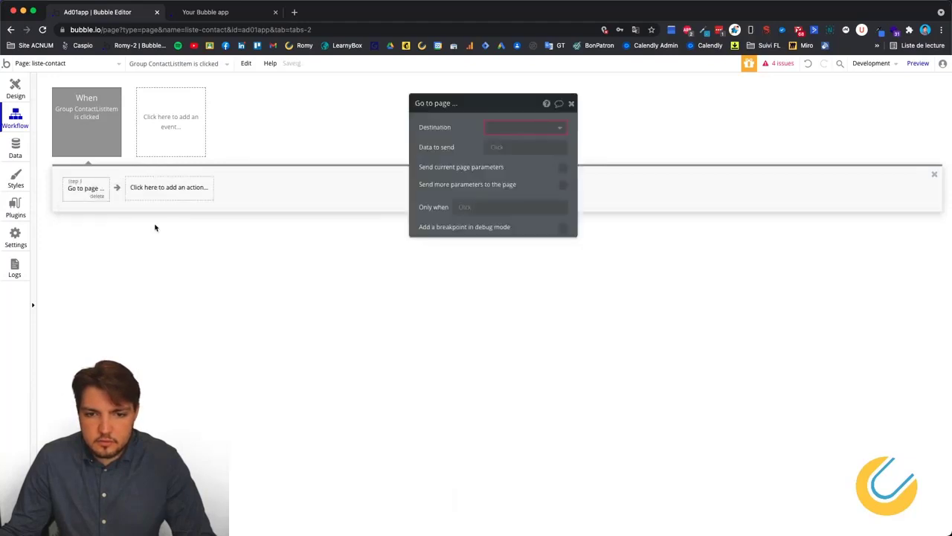
click(532, 127)
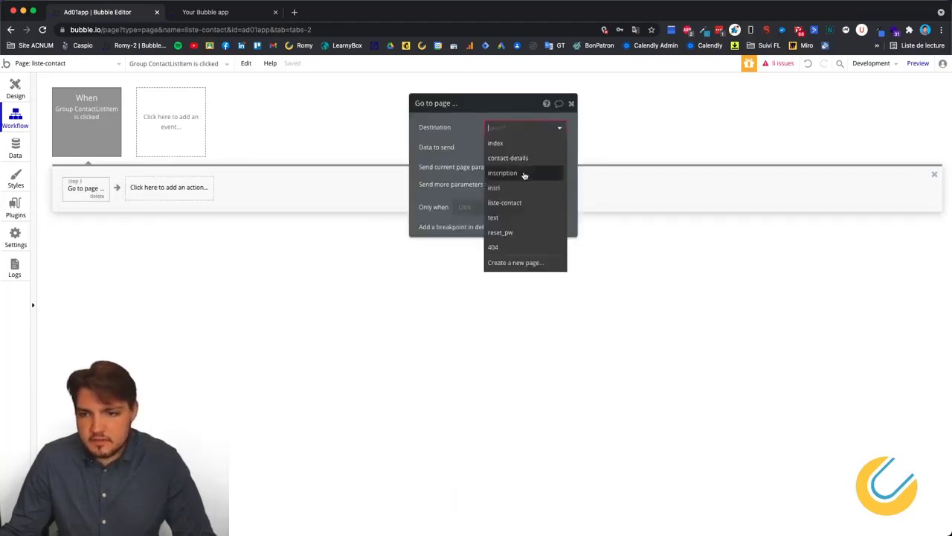
click(530, 158)
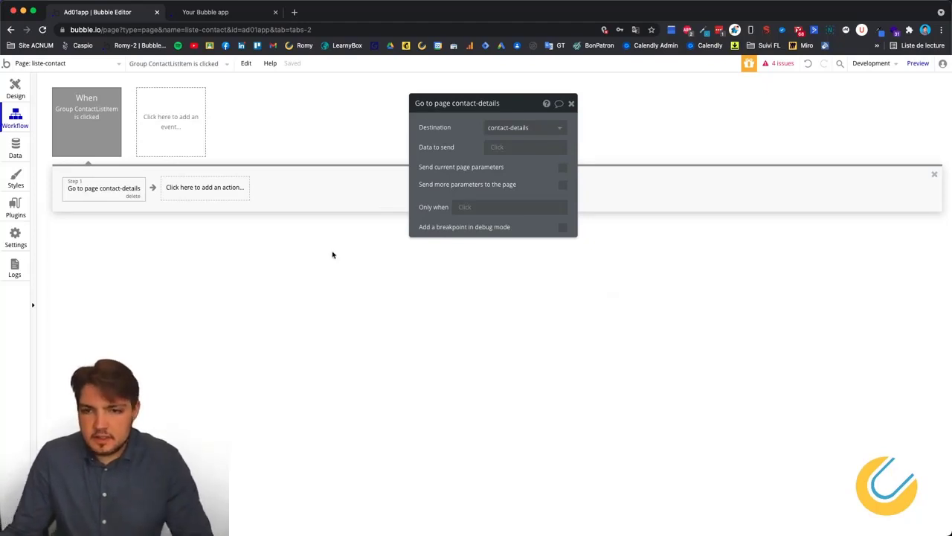
Step: Set the Go to page action to send Current cell's Contact, and change the contact-details page's content type to Contact
click(16, 89)
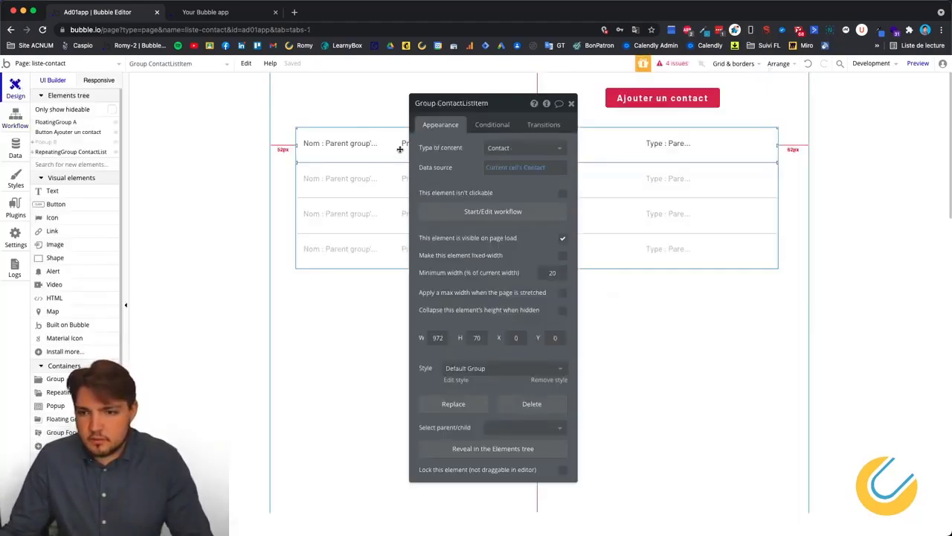
drag(508, 106, 147, 115)
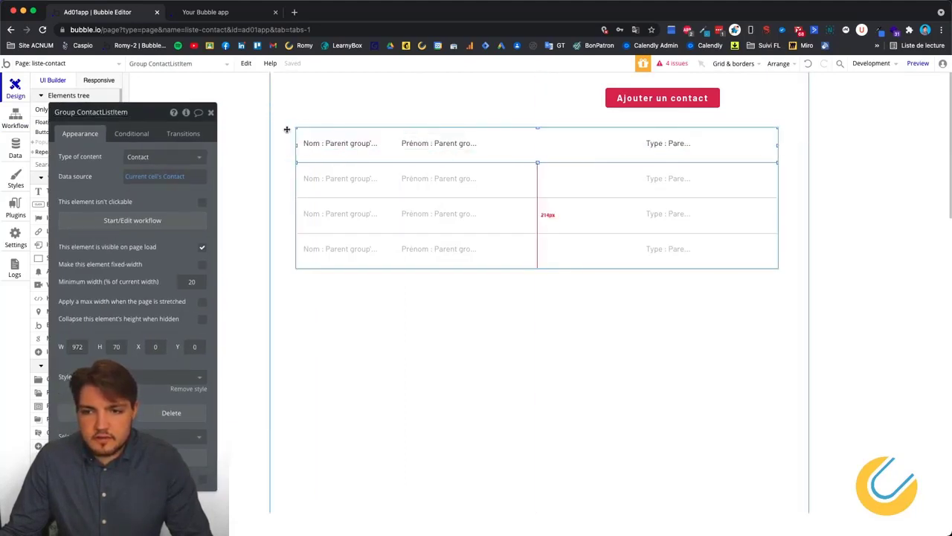
click(128, 176)
click(18, 116)
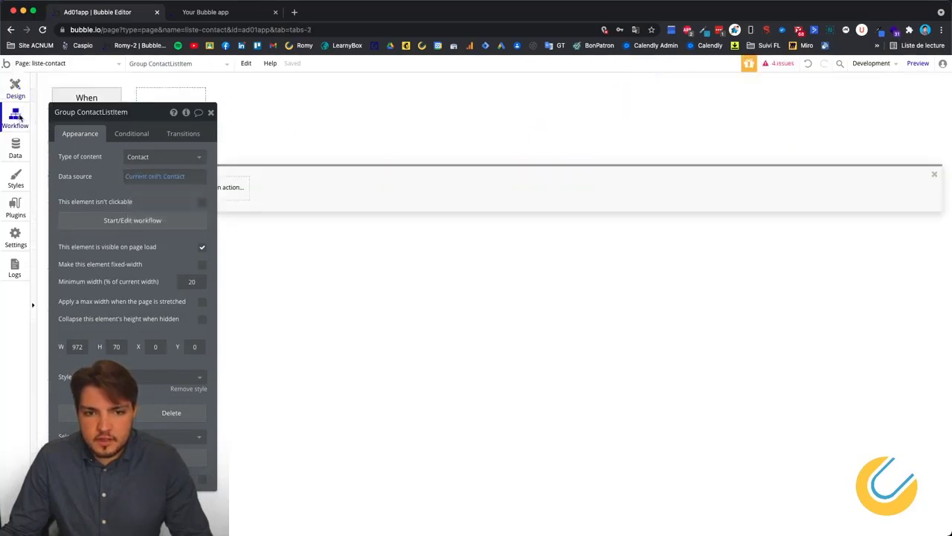
drag(166, 114, 409, 114)
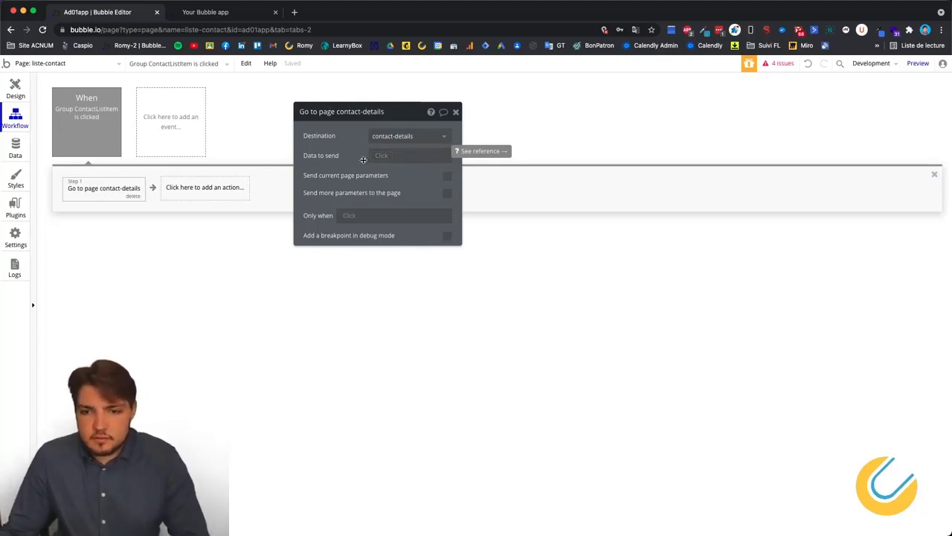
click(381, 156)
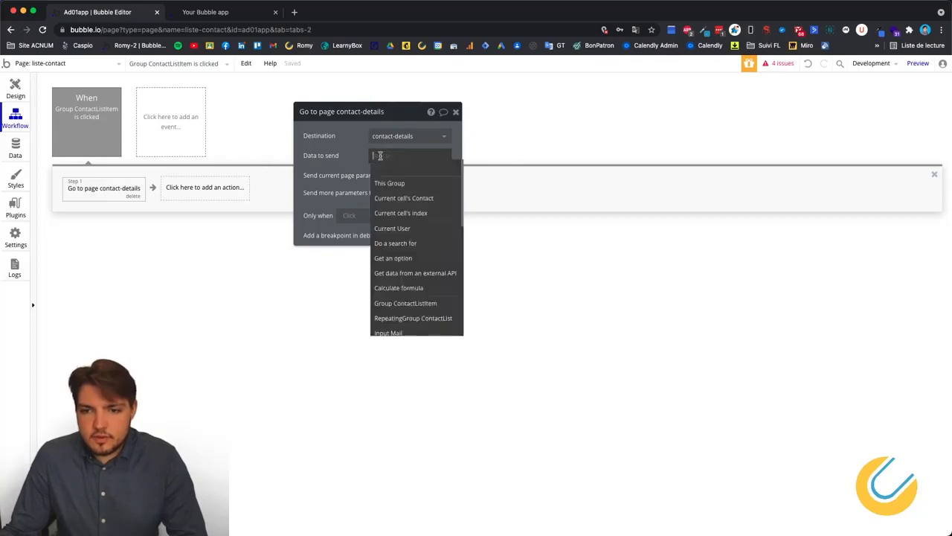
click(416, 198)
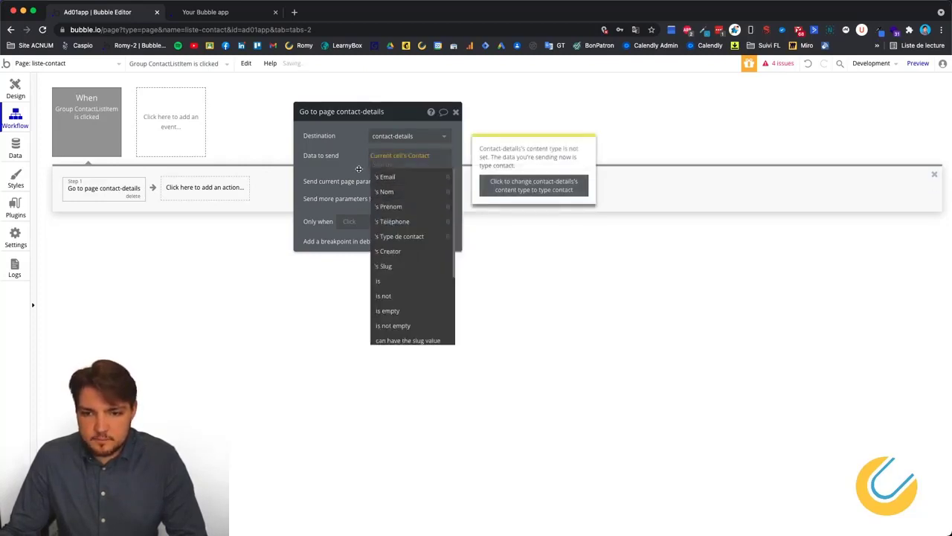
click(358, 169)
click(402, 165)
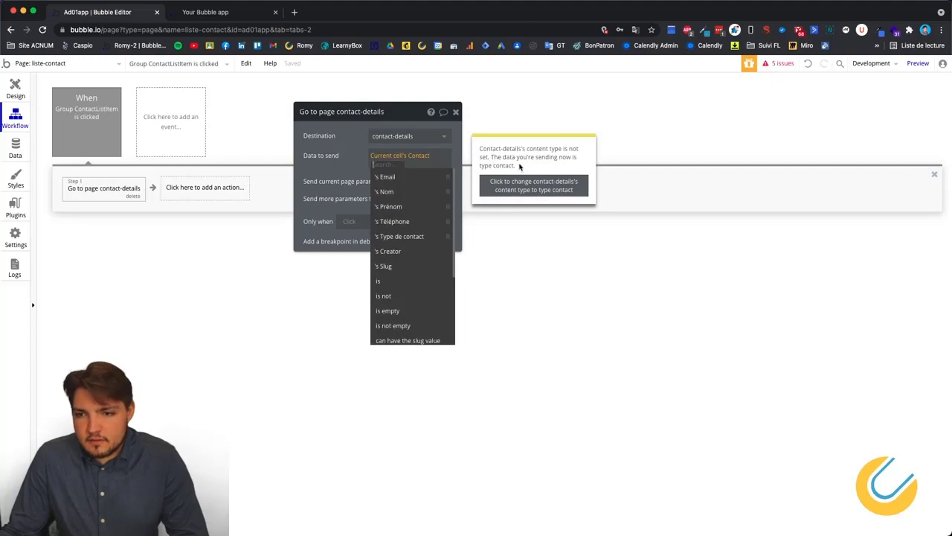
click(527, 184)
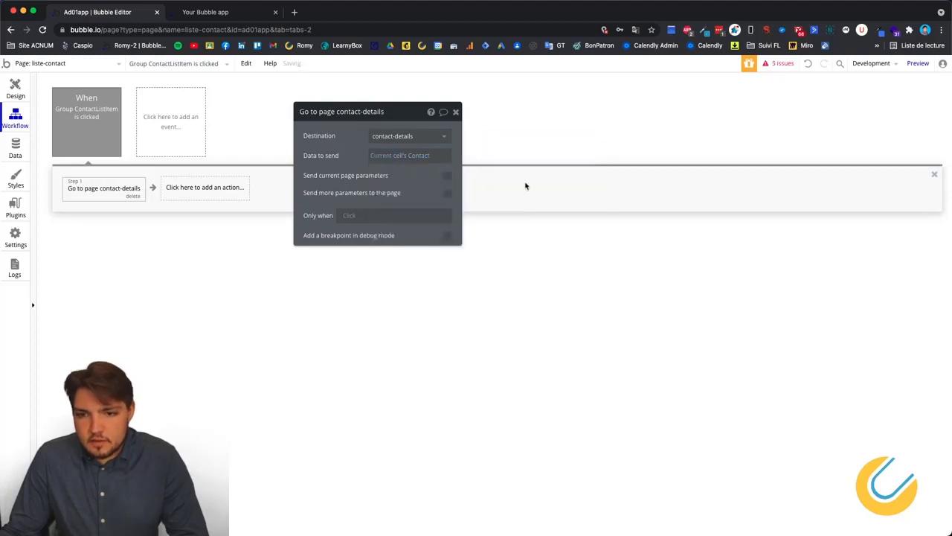
click(371, 155)
click(358, 155)
Step: Review RepeatingGroup ContactList's content type and data source, and compare them with the Go to page action's destination and data to send
click(15, 89)
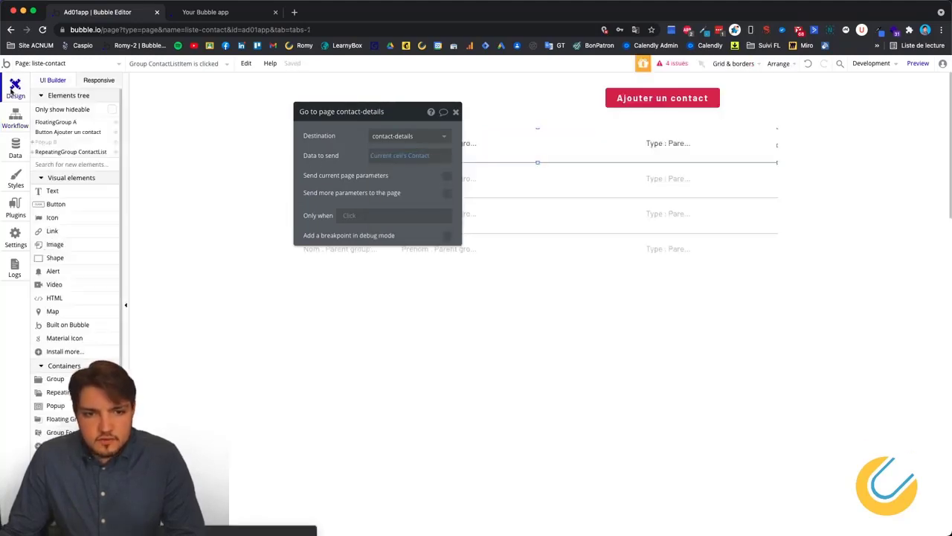
click(469, 123)
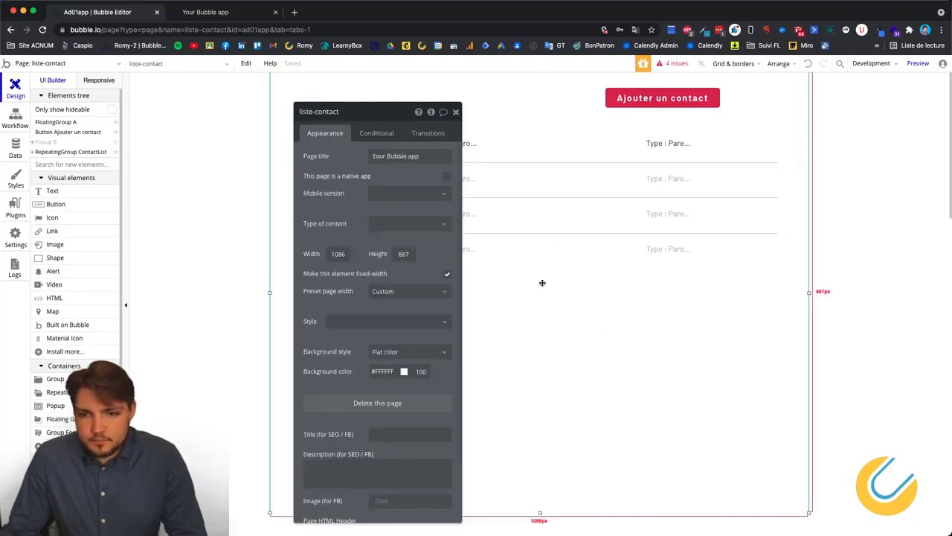
click(553, 257)
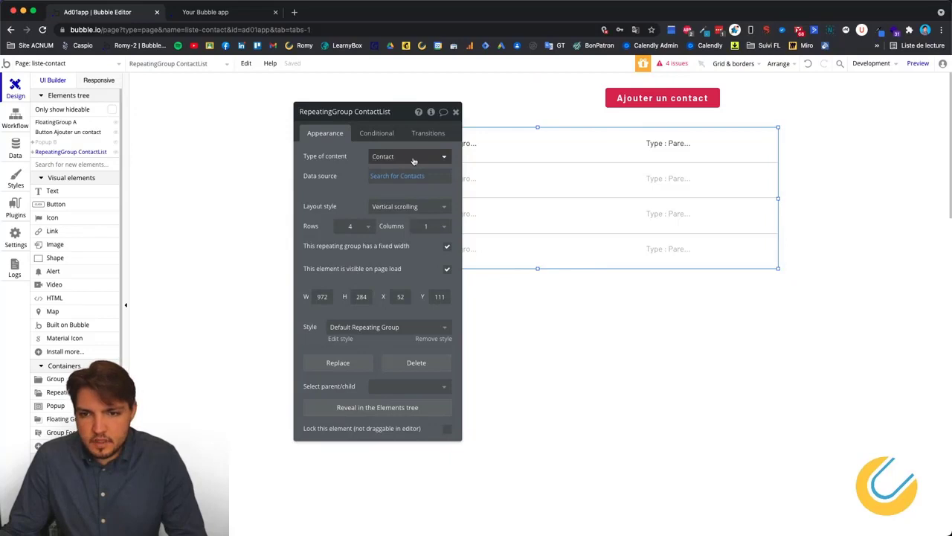
click(387, 177)
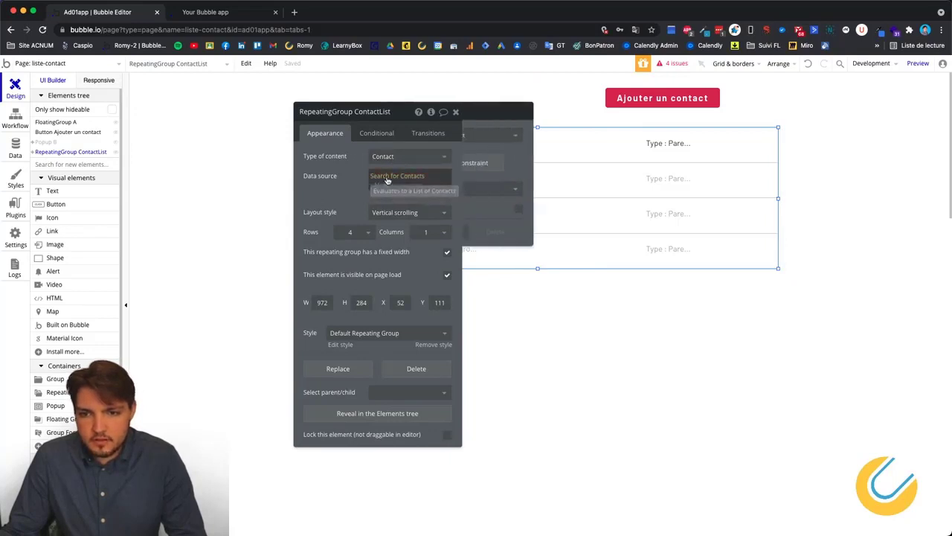
click(715, 216)
click(584, 287)
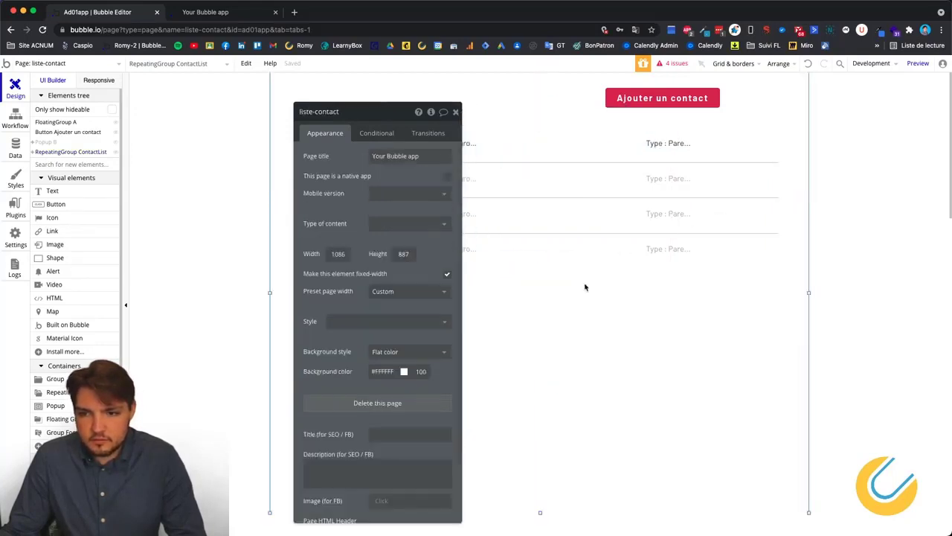
click(46, 133)
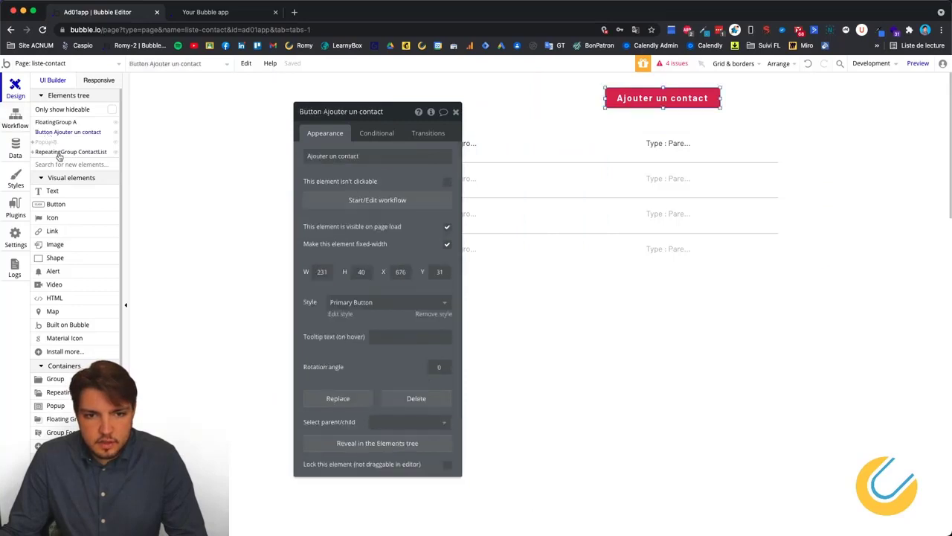
click(60, 153)
click(22, 114)
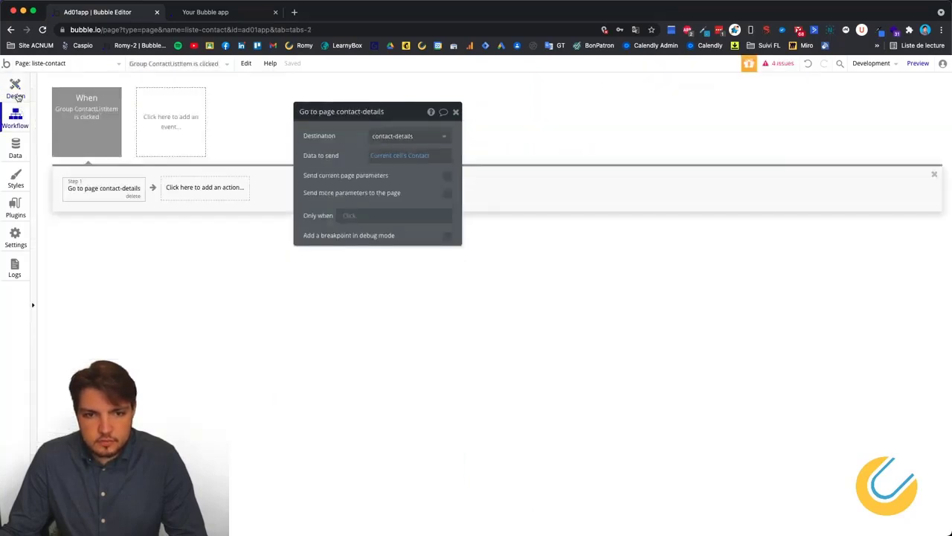
click(16, 89)
click(15, 118)
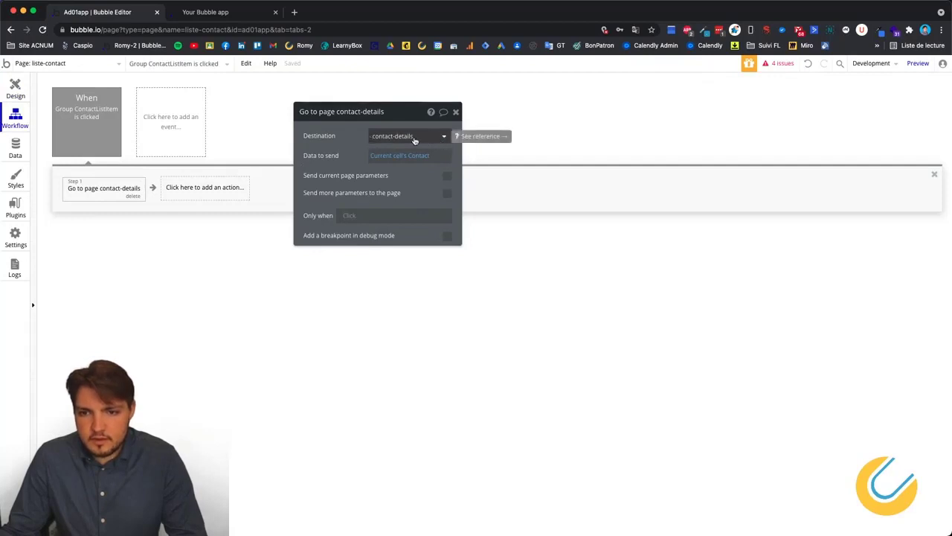
click(403, 158)
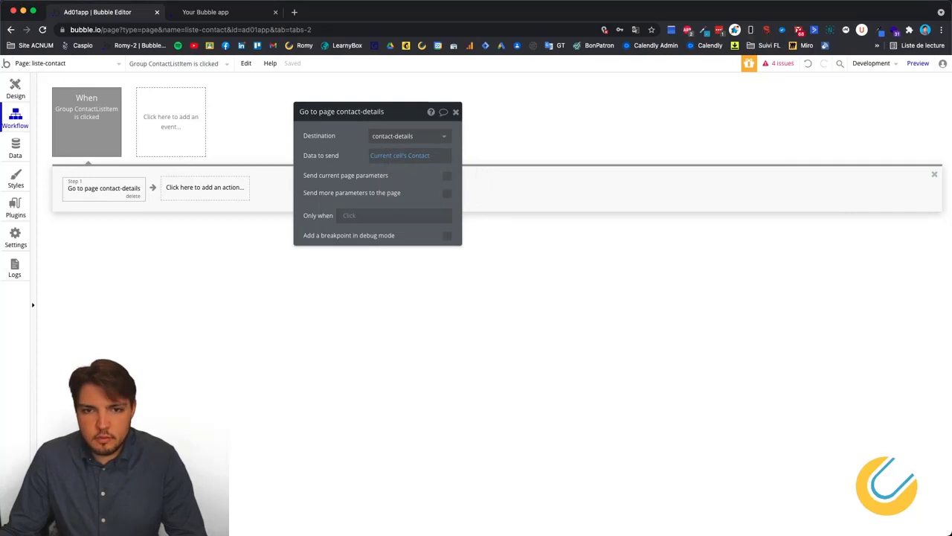
Step: Switch to the app preview and refresh the outdated insri page
click(223, 11)
click(360, 67)
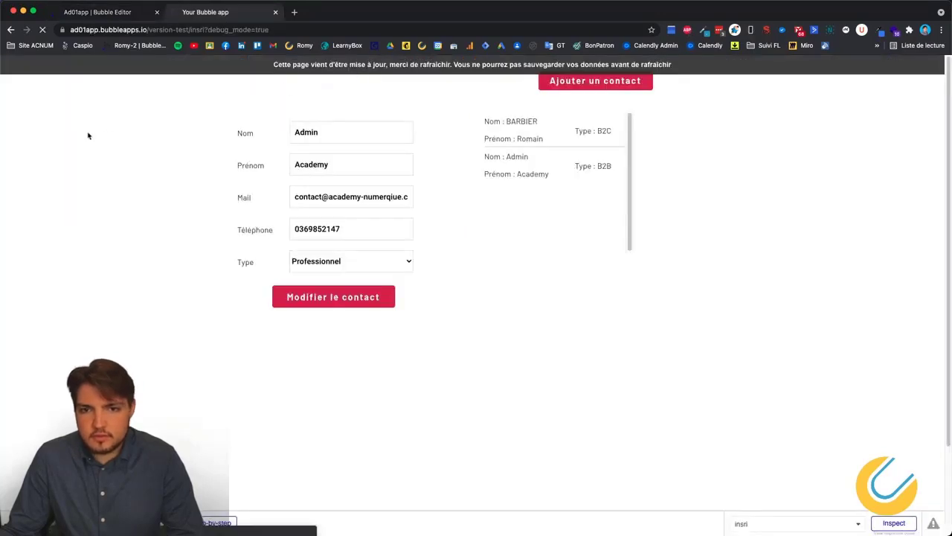
Step: Preview the liste-contact page, check the contact-details form for a listed contact, and inspect the Go to page action's data to send
click(103, 13)
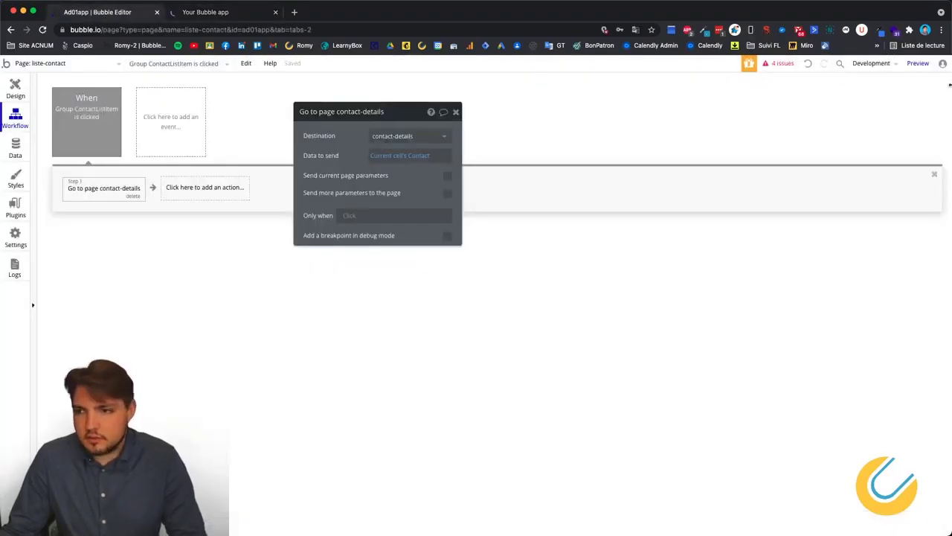
click(917, 63)
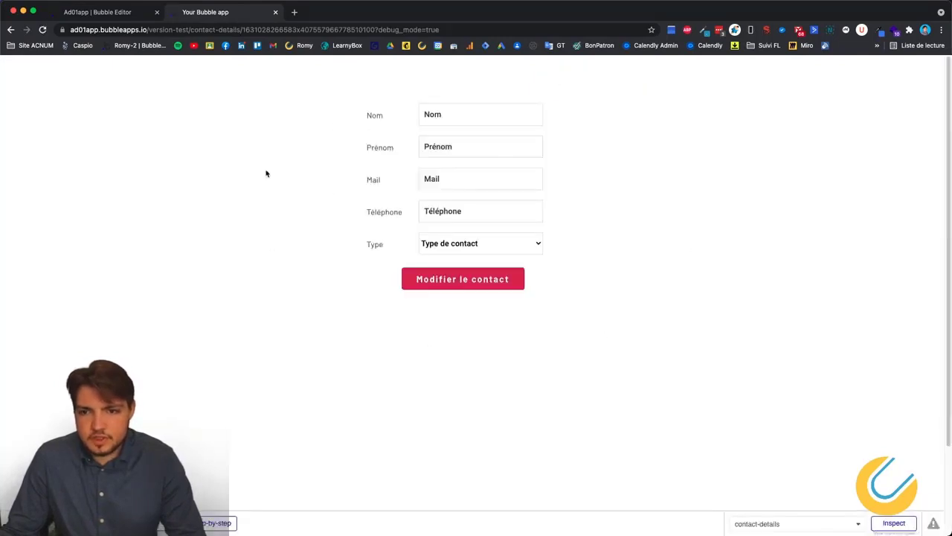
click(491, 116)
click(125, 73)
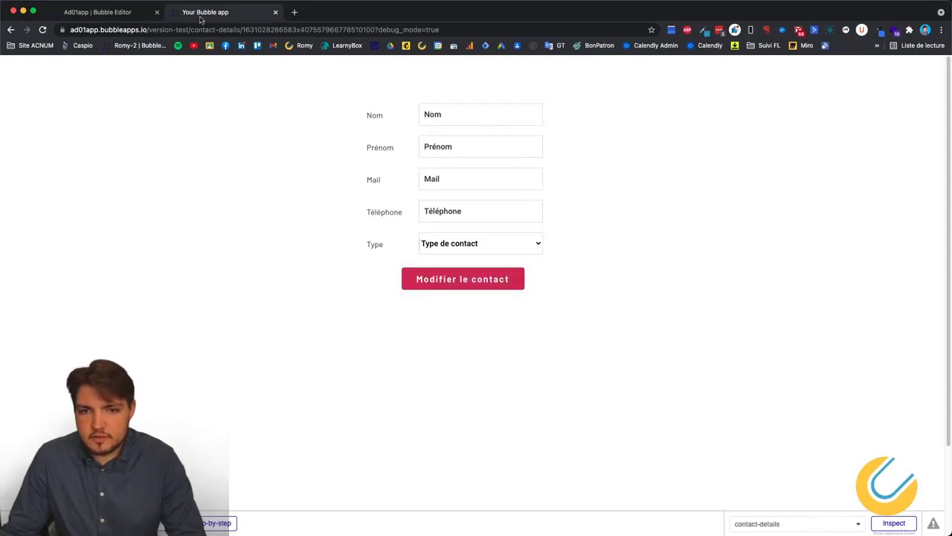
click(105, 15)
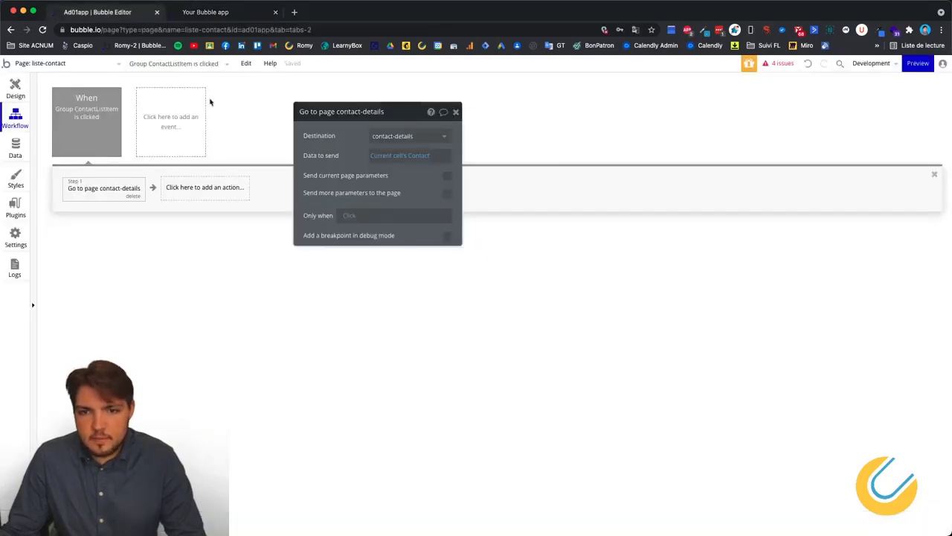
click(388, 157)
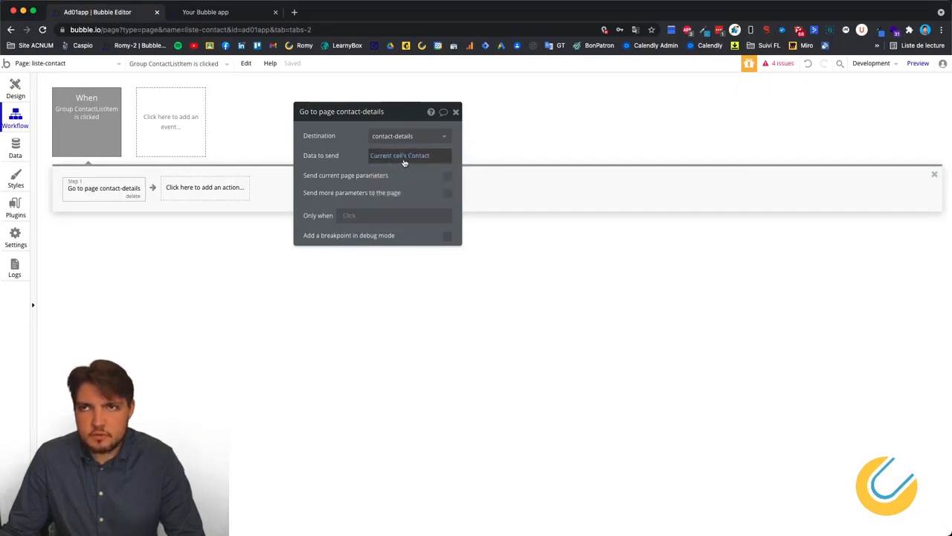
Step: Open the contact-details page in the designer and clear the data source of Group blocContact
click(85, 63)
click(177, 102)
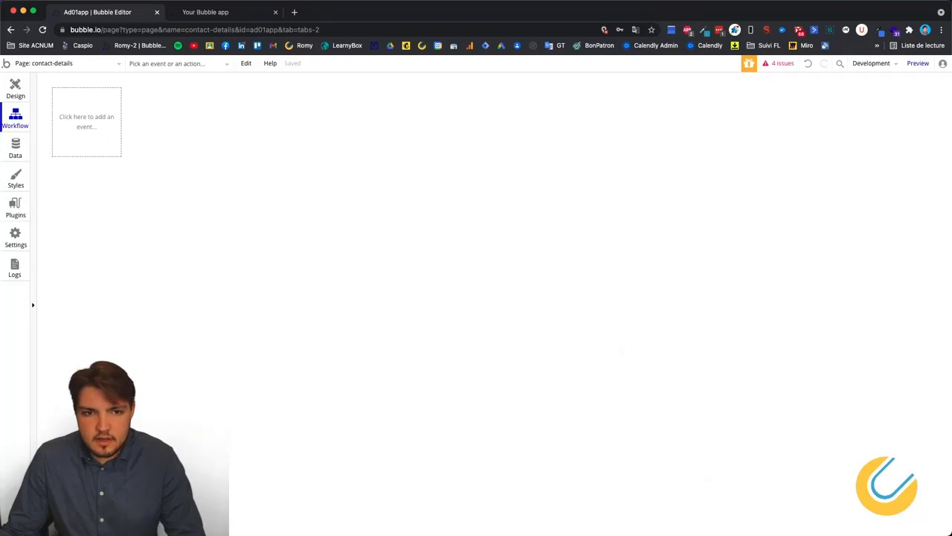
click(16, 87)
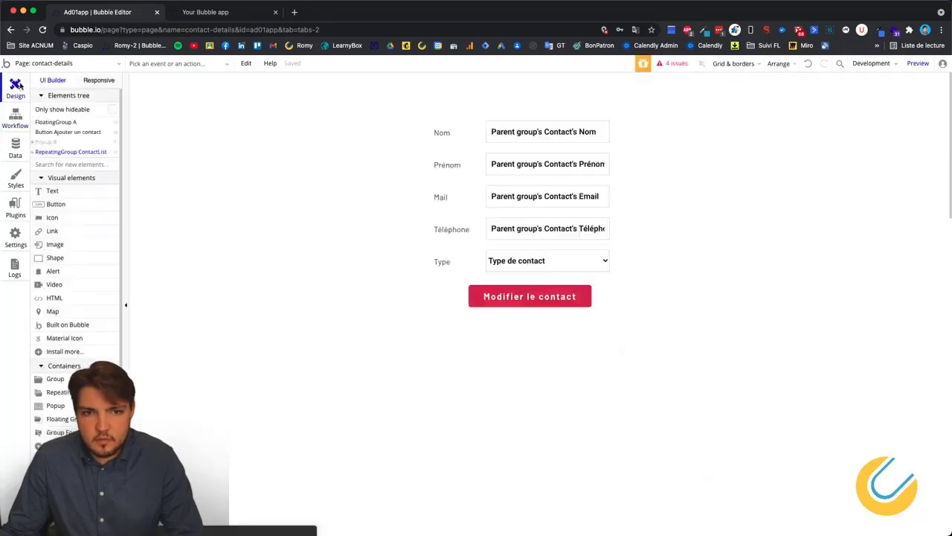
double_click(627, 214)
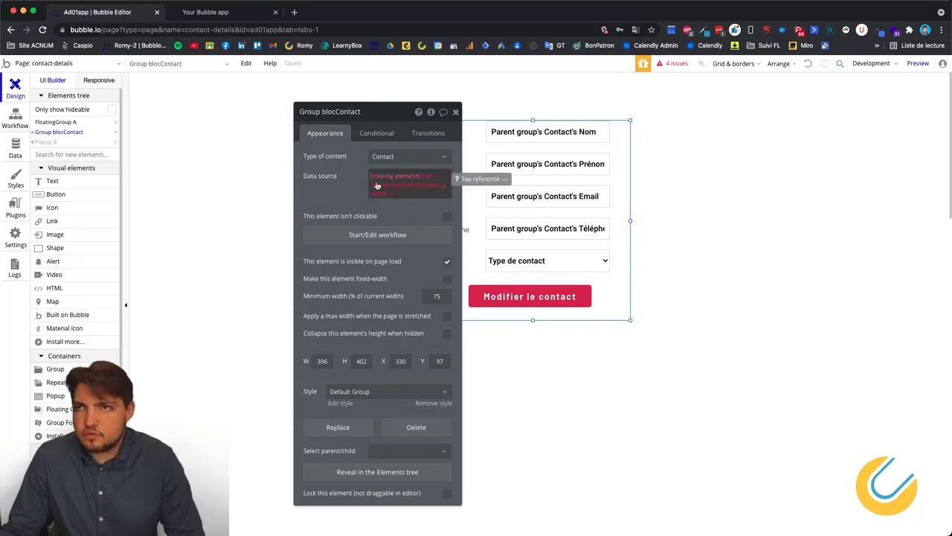
click(407, 200)
click(468, 200)
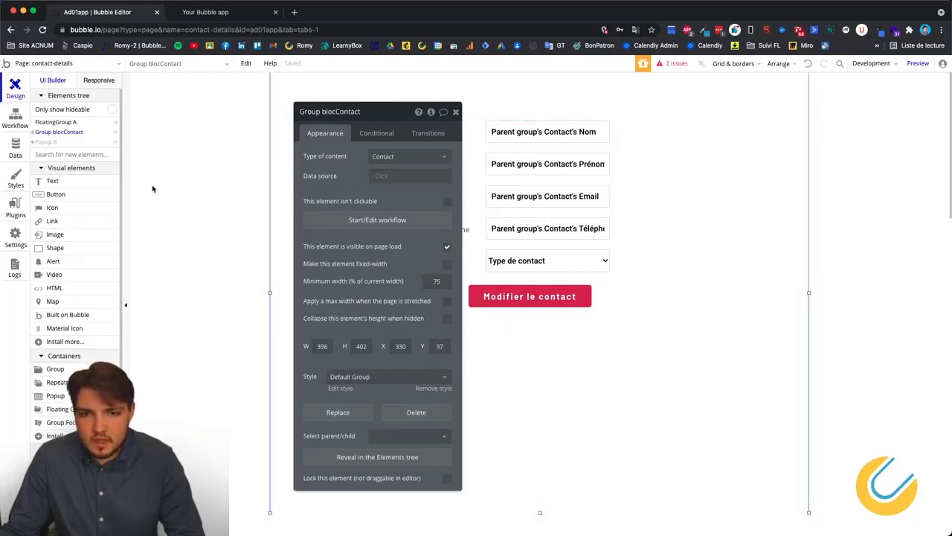
Step: Review the contact-details page's properties, especially its type of content
click(418, 111)
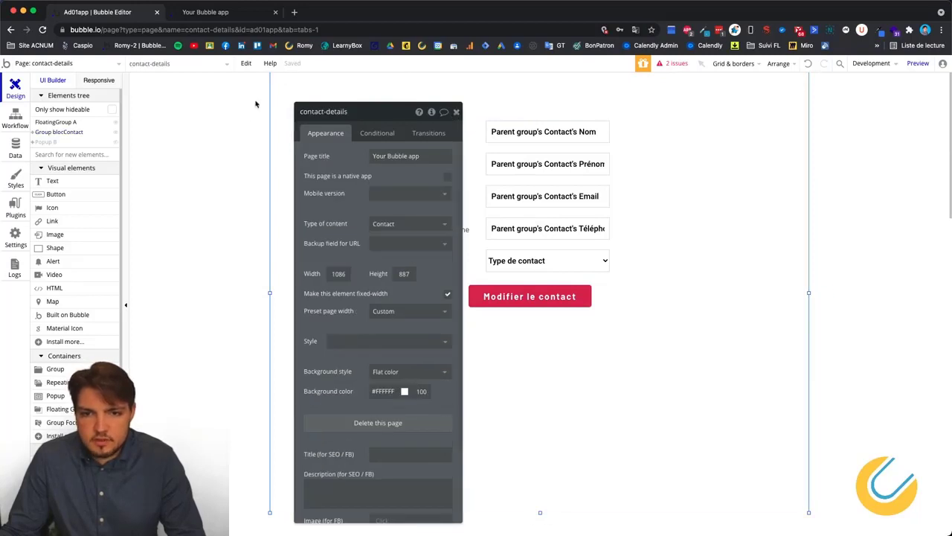
click(456, 112)
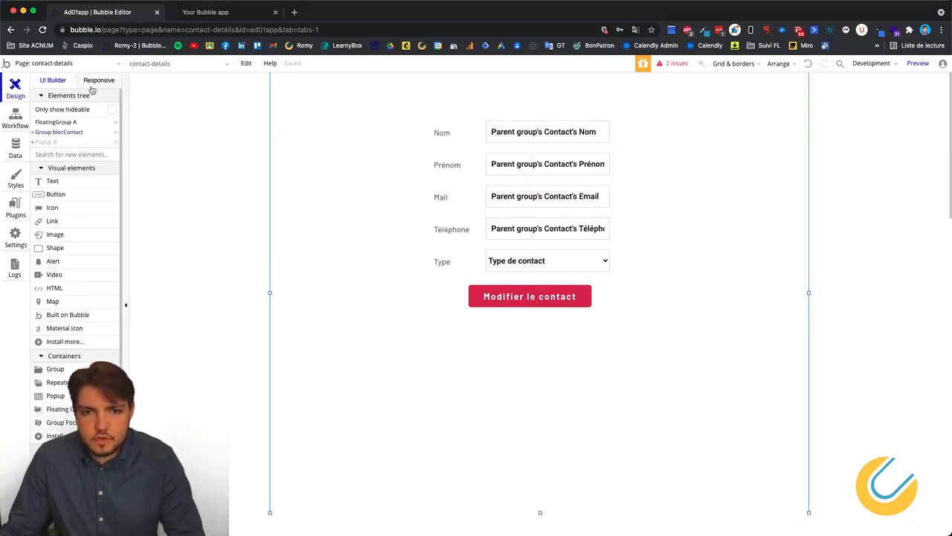
click(178, 67)
click(159, 97)
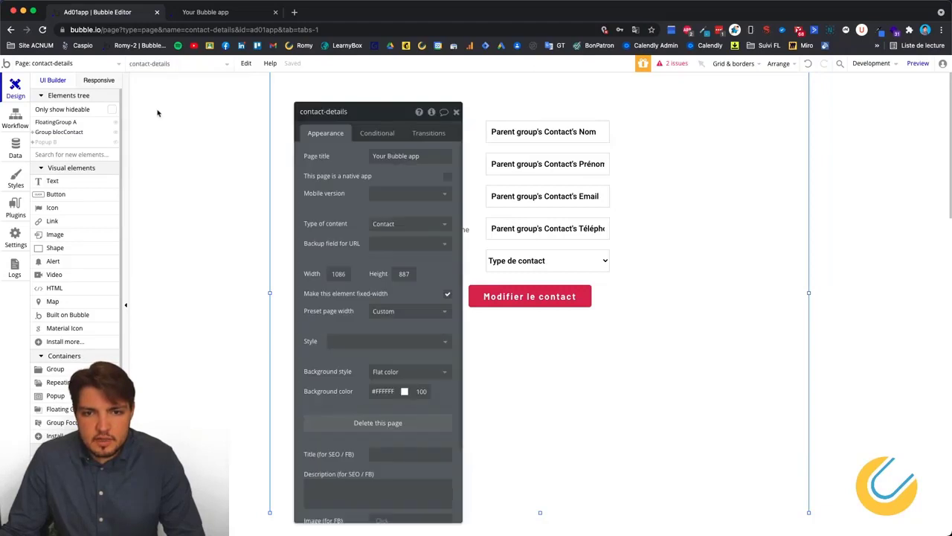
scroll(396, 253, down, 3)
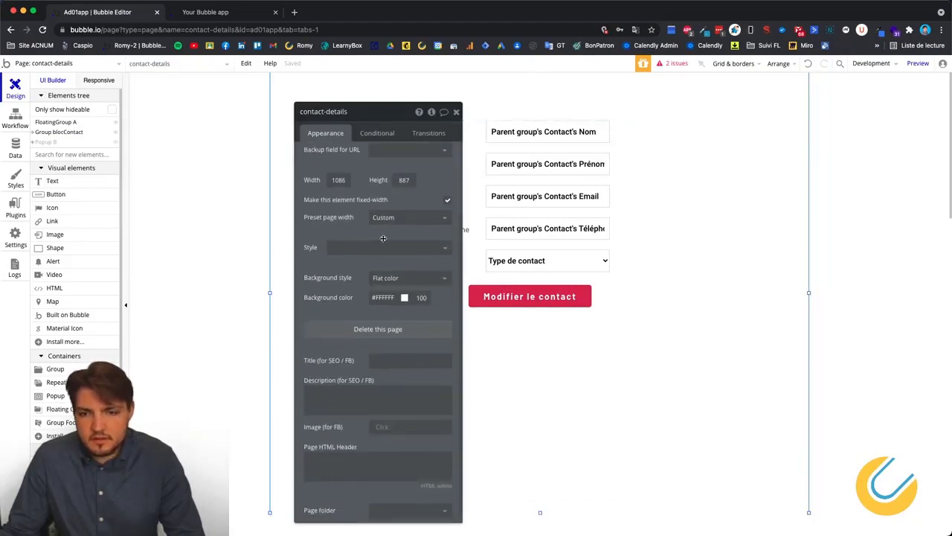
scroll(397, 253, up, 3)
scroll(376, 431, down, 1)
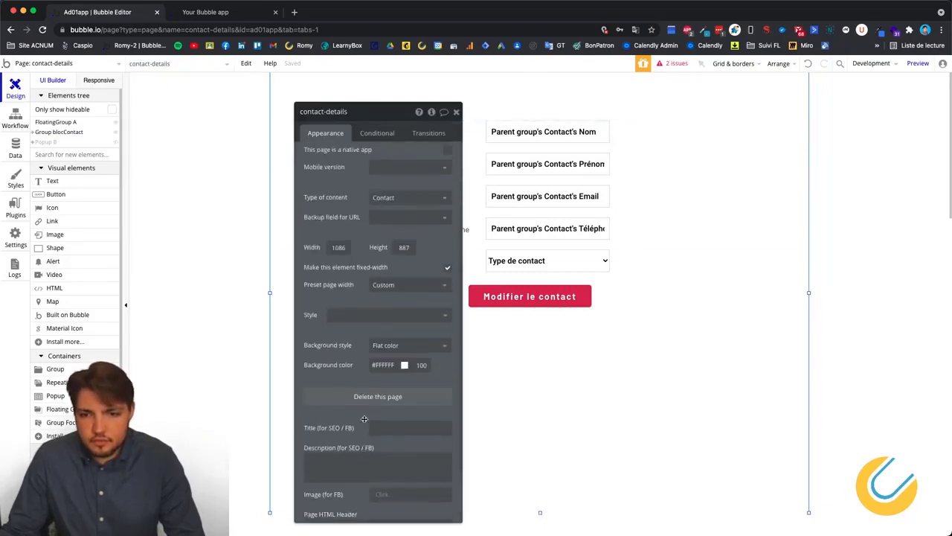
scroll(383, 298, up, 1)
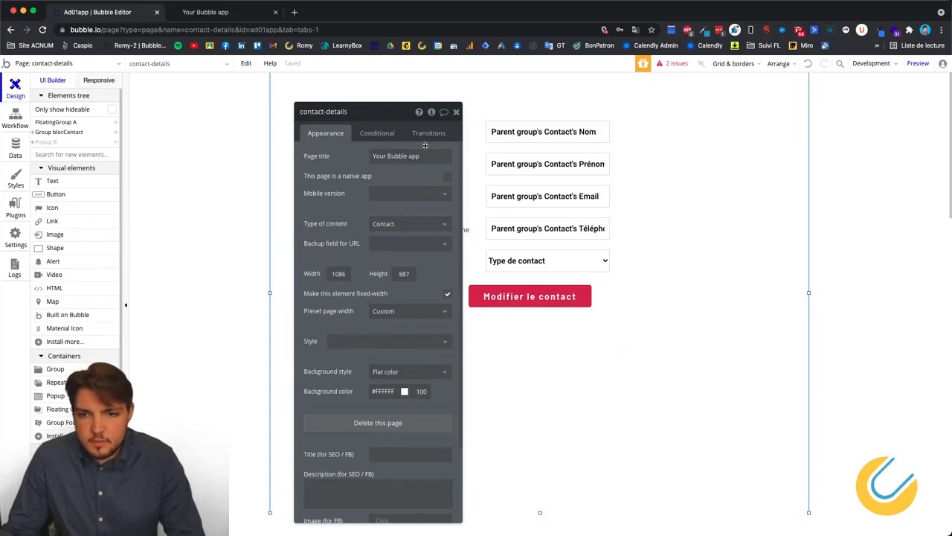
scroll(337, 286, down, 3)
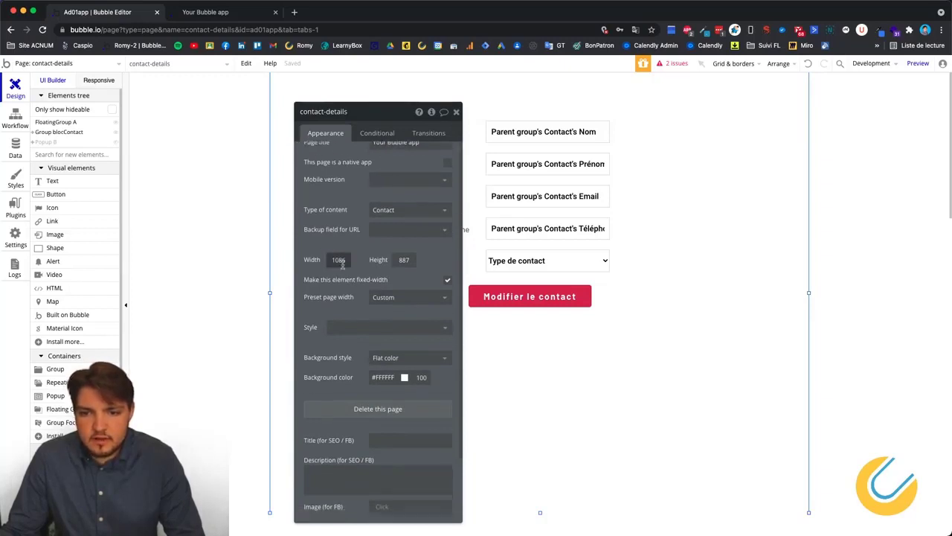
scroll(356, 244, up, 3)
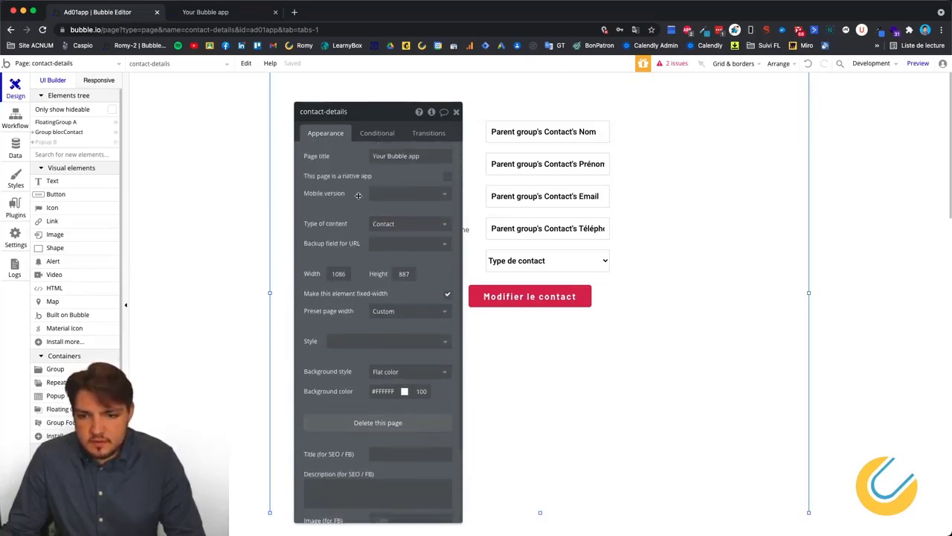
click(391, 233)
click(380, 269)
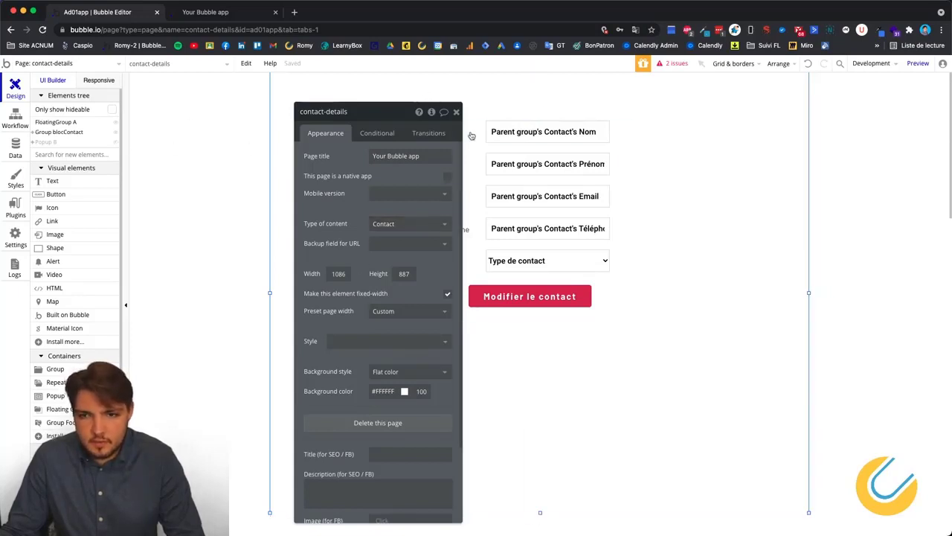
Step: Set Group blocContact's data source to Current Page Contact
click(57, 132)
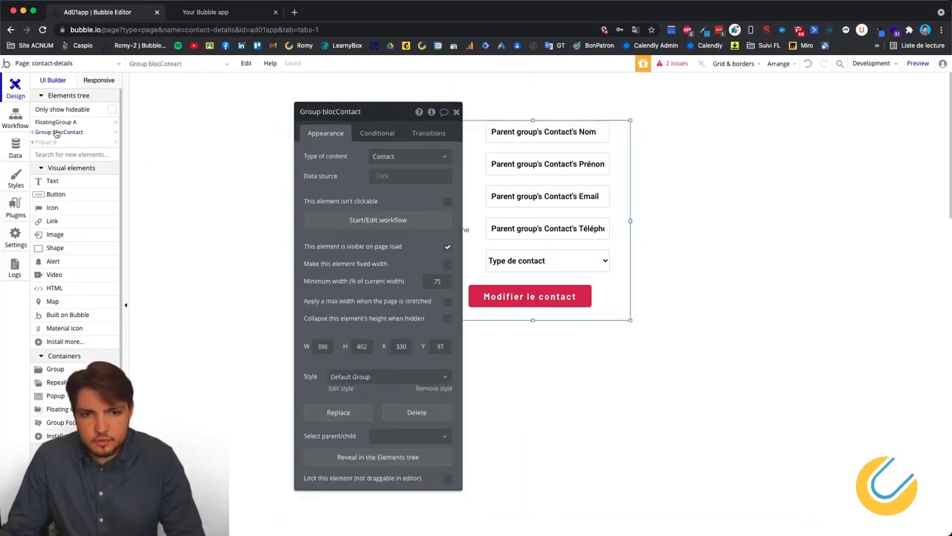
click(379, 175)
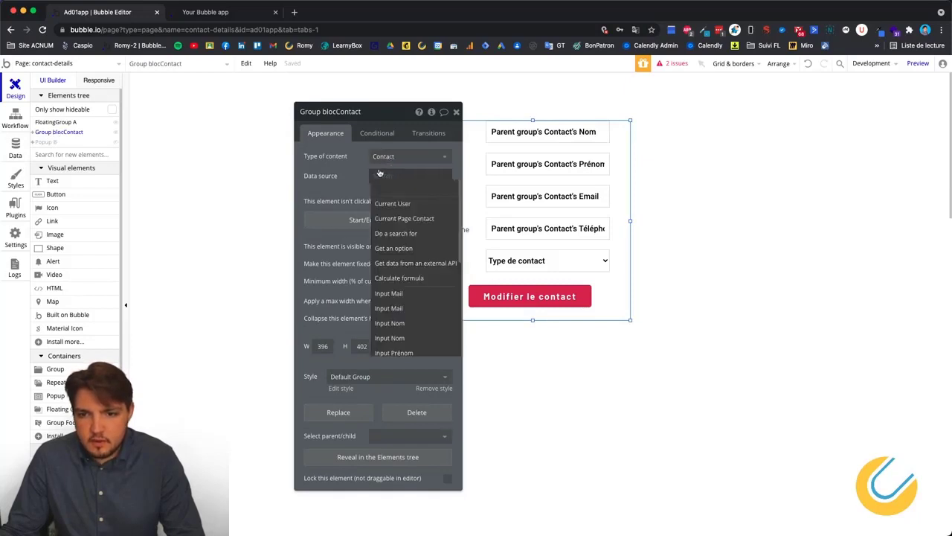
click(411, 218)
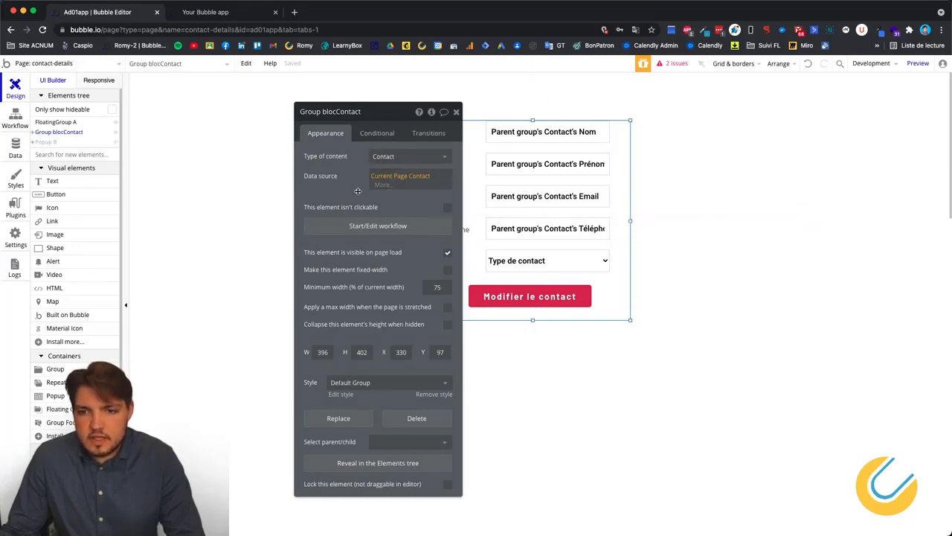
Step: Return to the liste-contact page and review its Go to page contact-details action, checking the destination and data to send
click(69, 64)
click(39, 123)
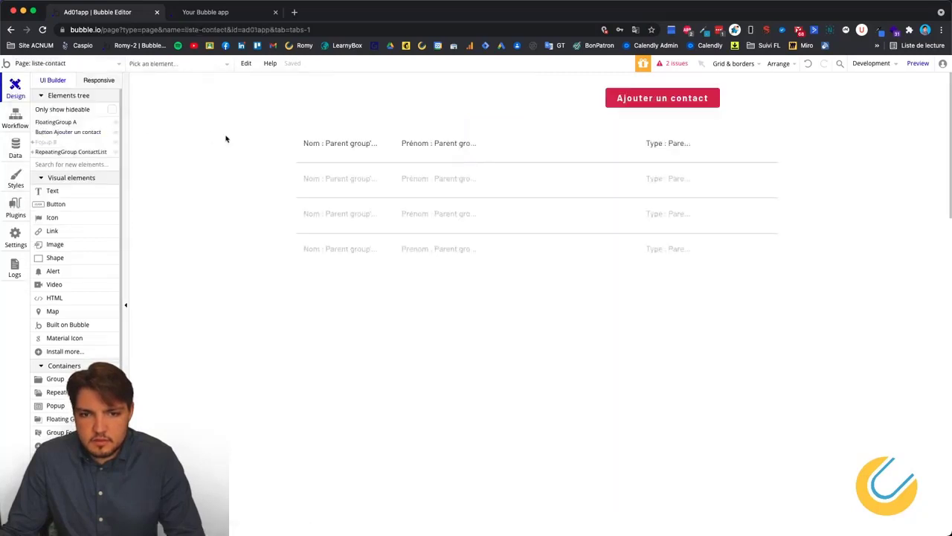
click(15, 119)
click(57, 132)
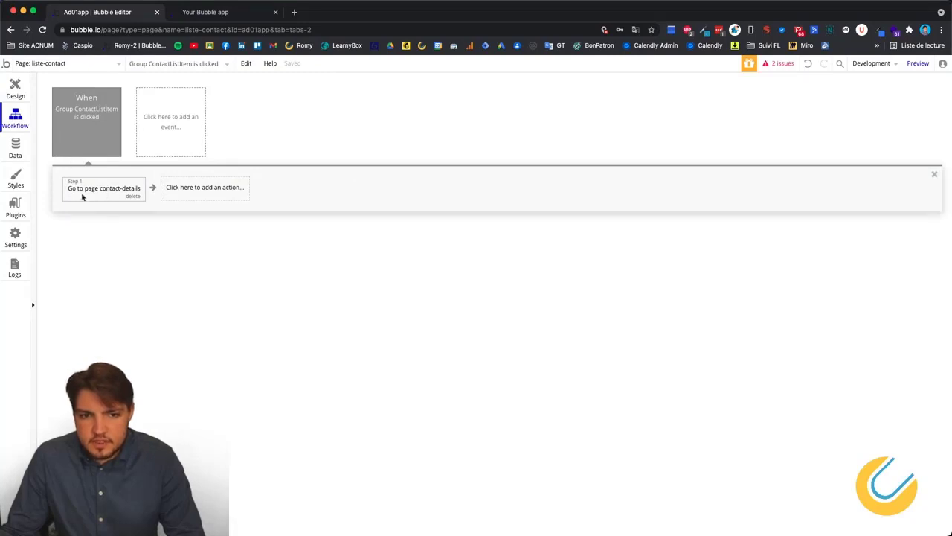
click(118, 113)
click(116, 115)
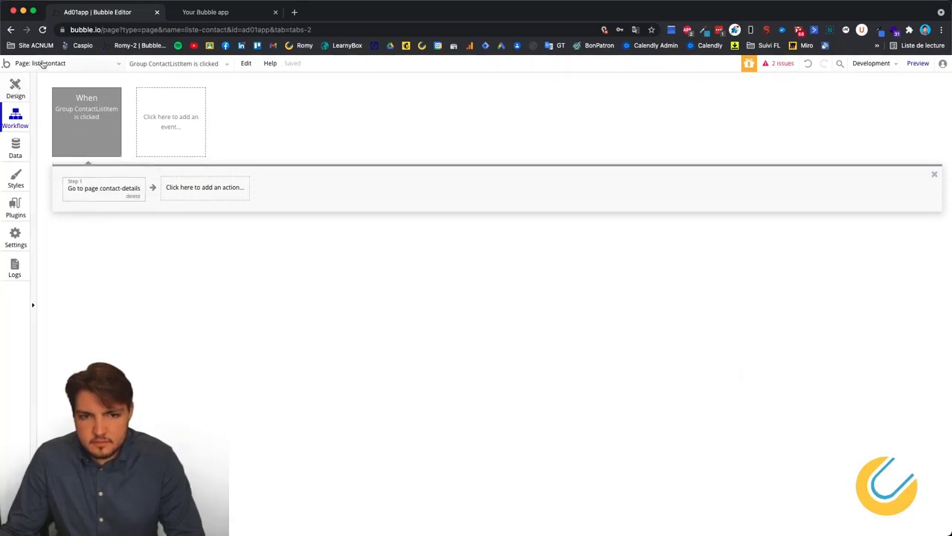
click(16, 147)
click(15, 90)
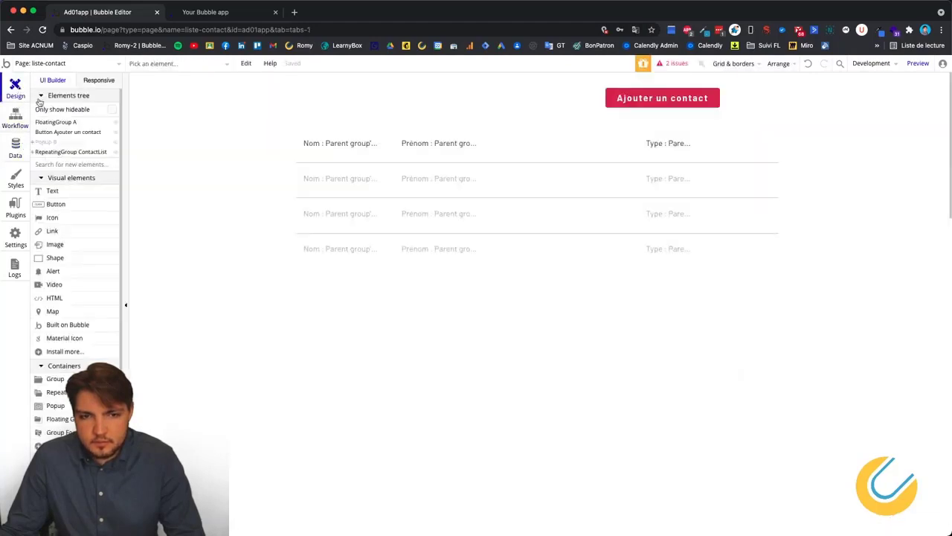
click(14, 121)
click(105, 191)
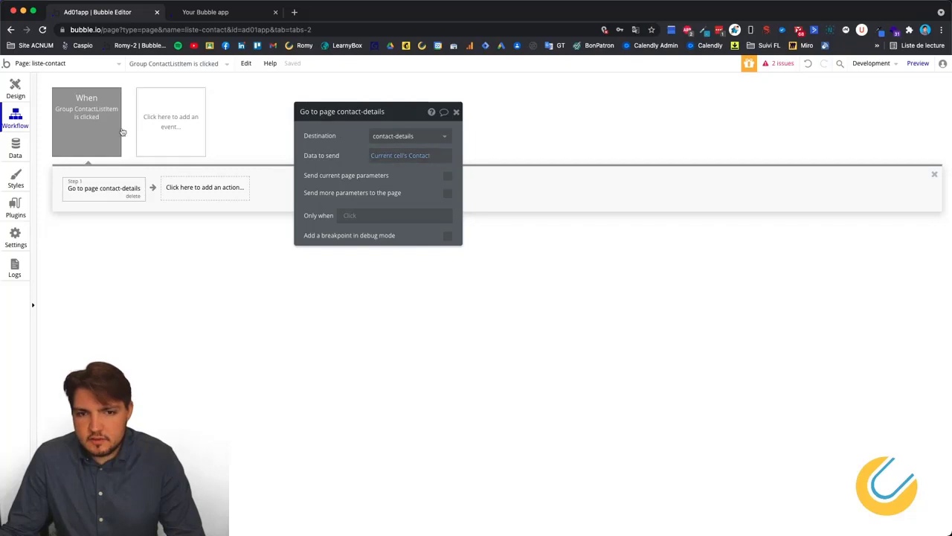
Step: Reopen the contact-details page in the designer and check Group blocContact's content type and data source
click(14, 88)
click(57, 63)
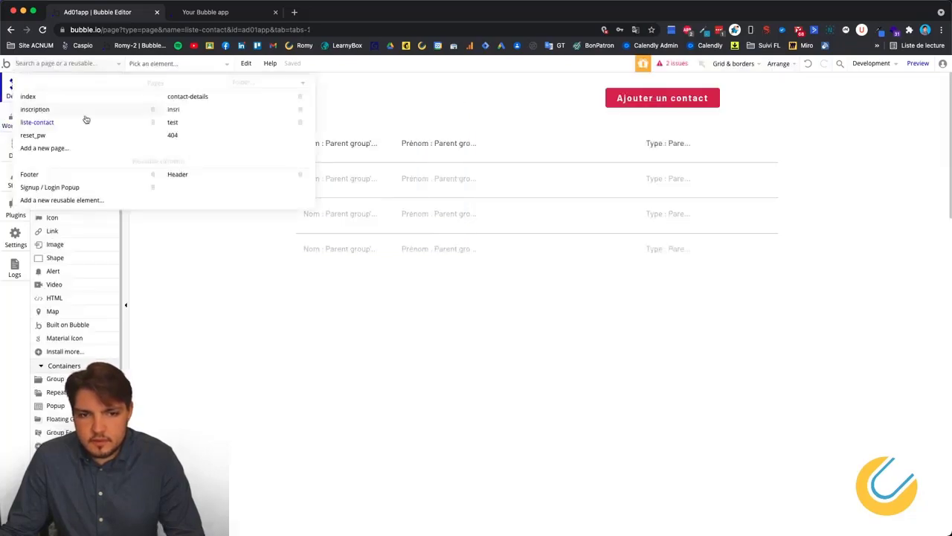
click(222, 100)
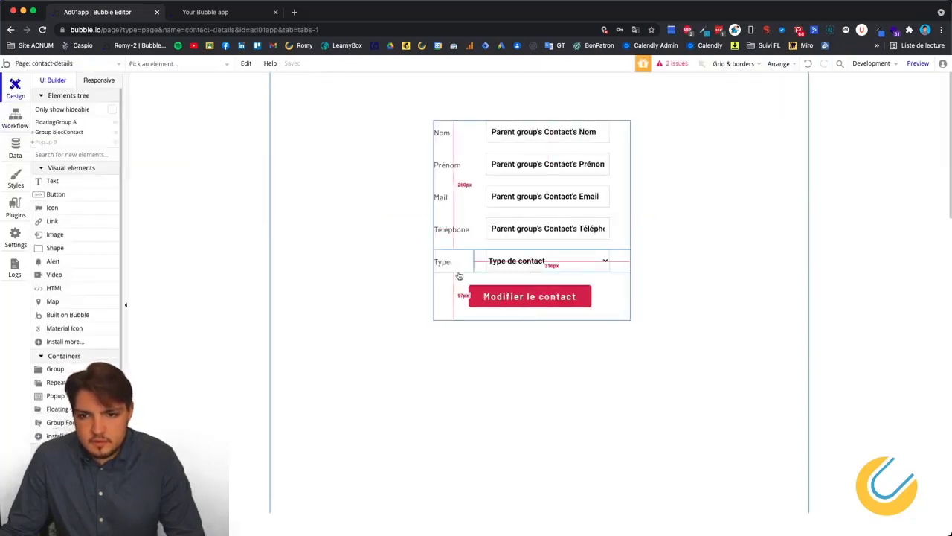
click(440, 299)
double_click(439, 299)
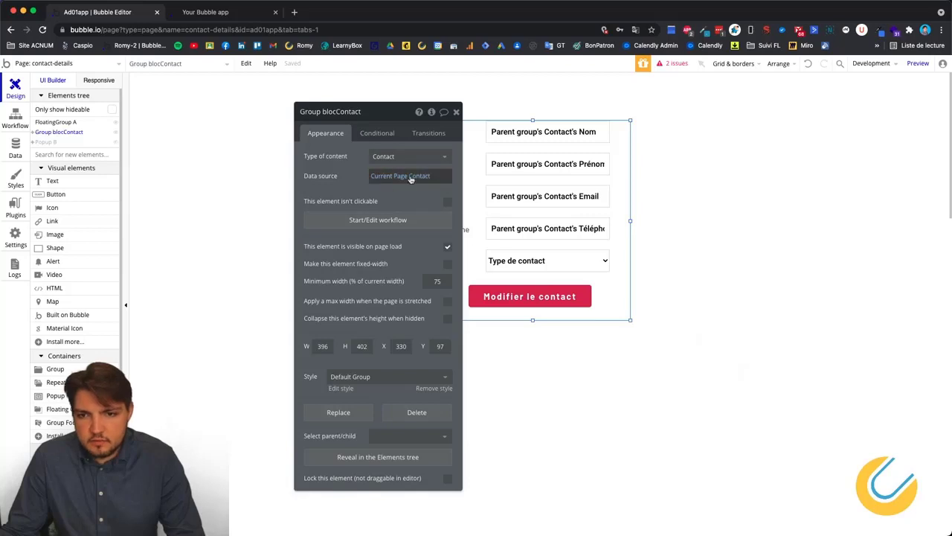
Step: Switch to the app preview, refresh the contact list page, and open each of the two contacts to check their details forms
click(227, 13)
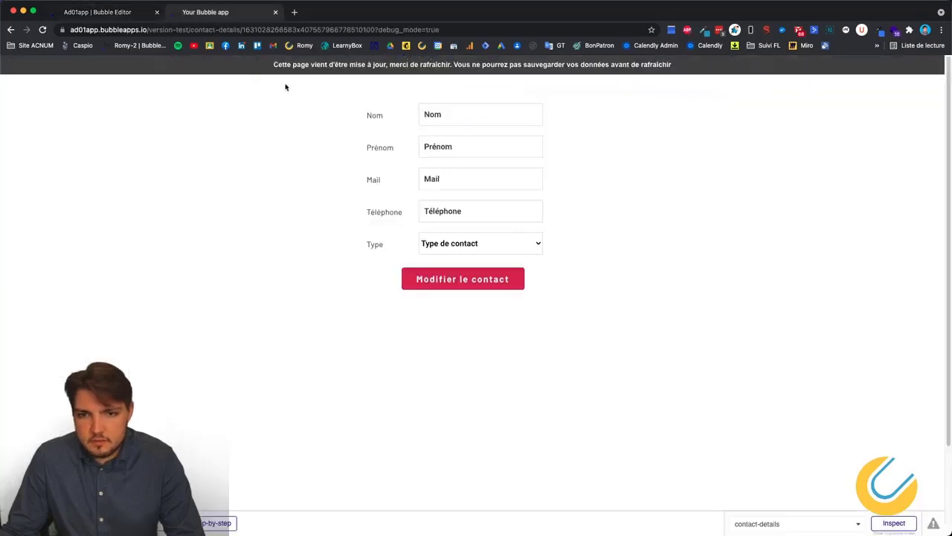
key(super+r)
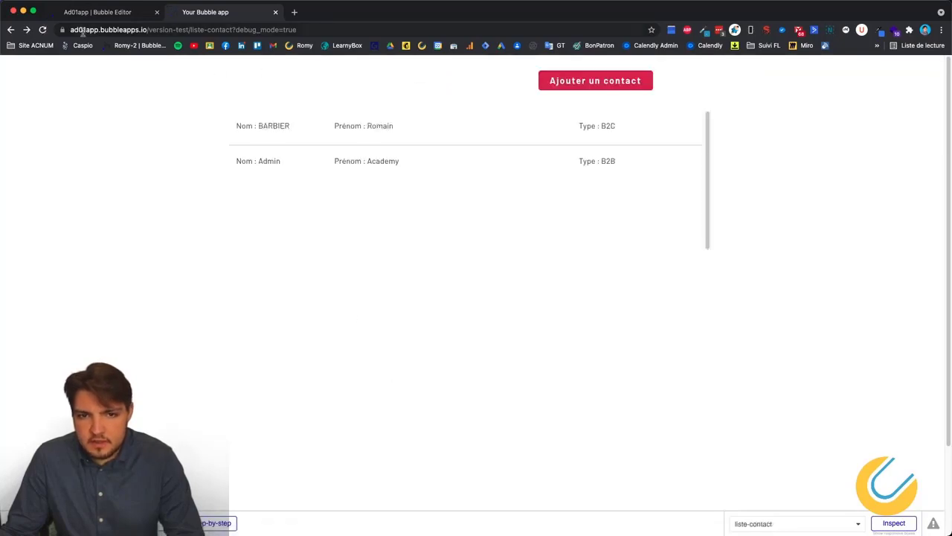
click(43, 30)
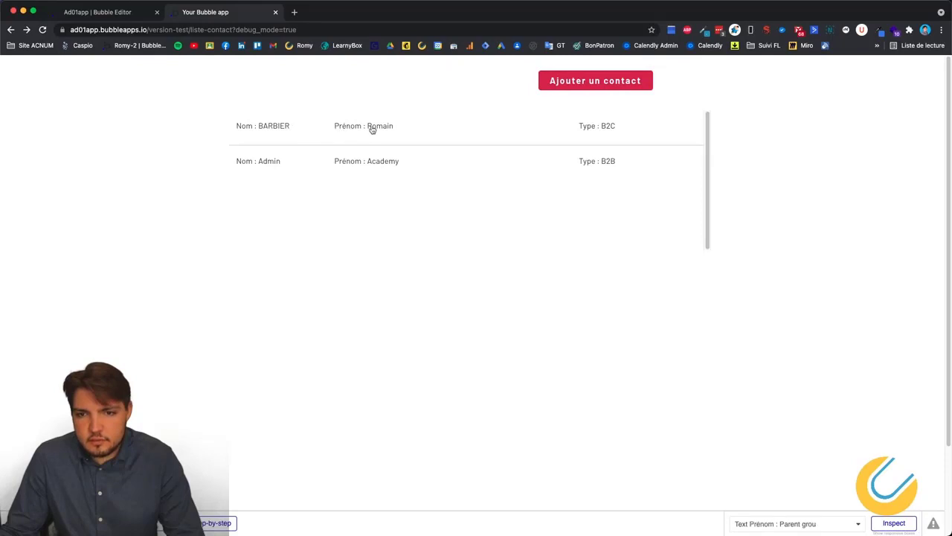
click(254, 127)
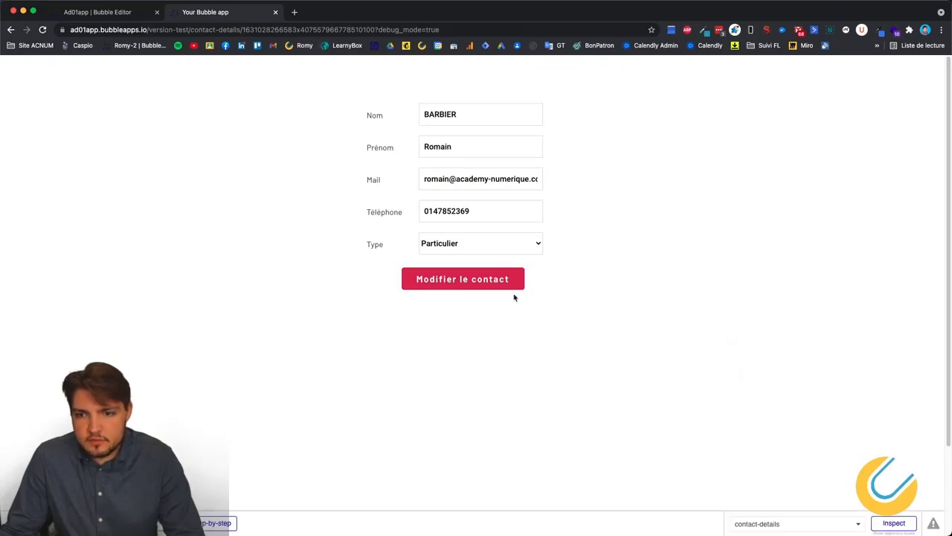
click(11, 30)
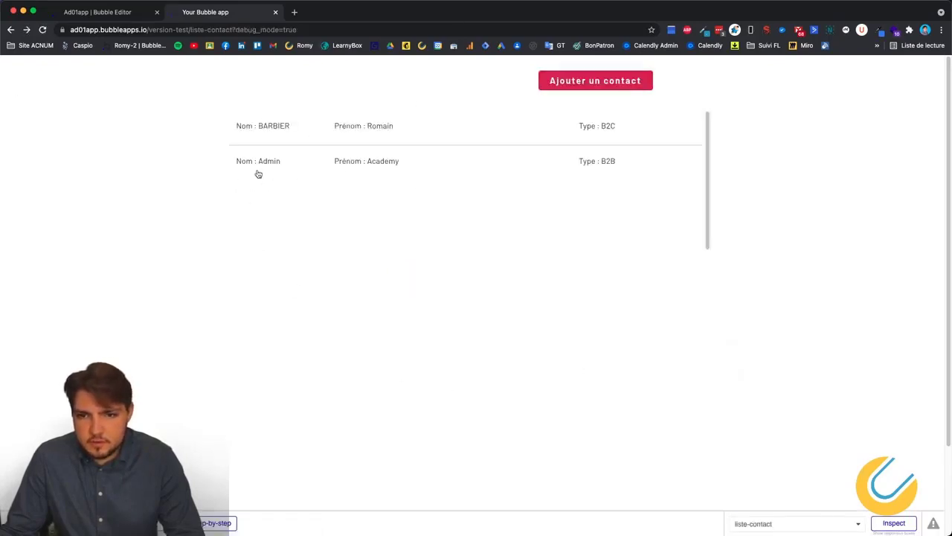
click(290, 162)
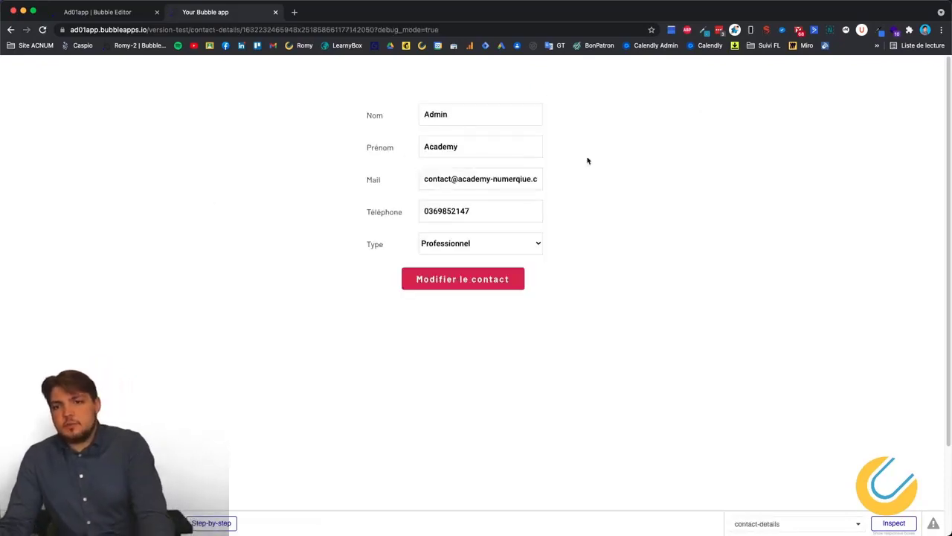
Step: Go back from the contact details to the contact list page in the app preview
key(super+Left)
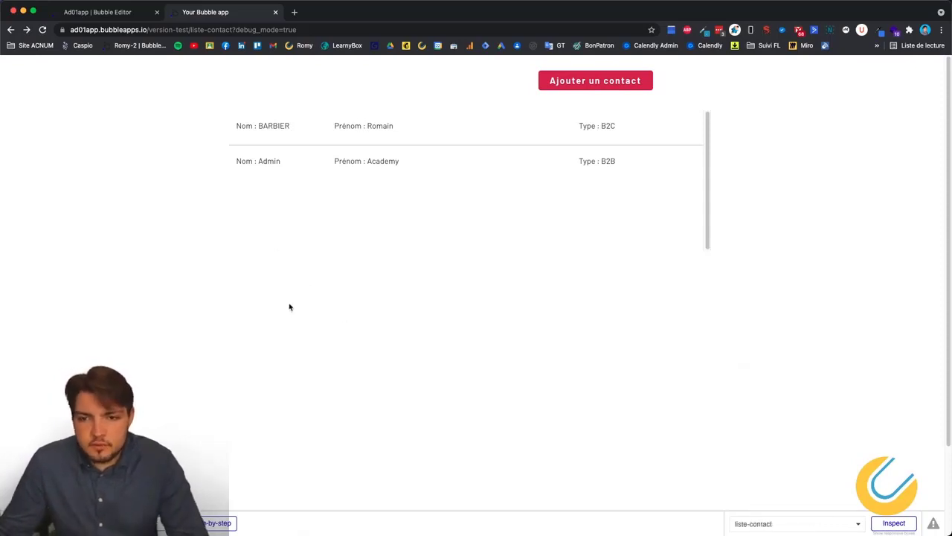
right_click(290, 308)
key(Escape)
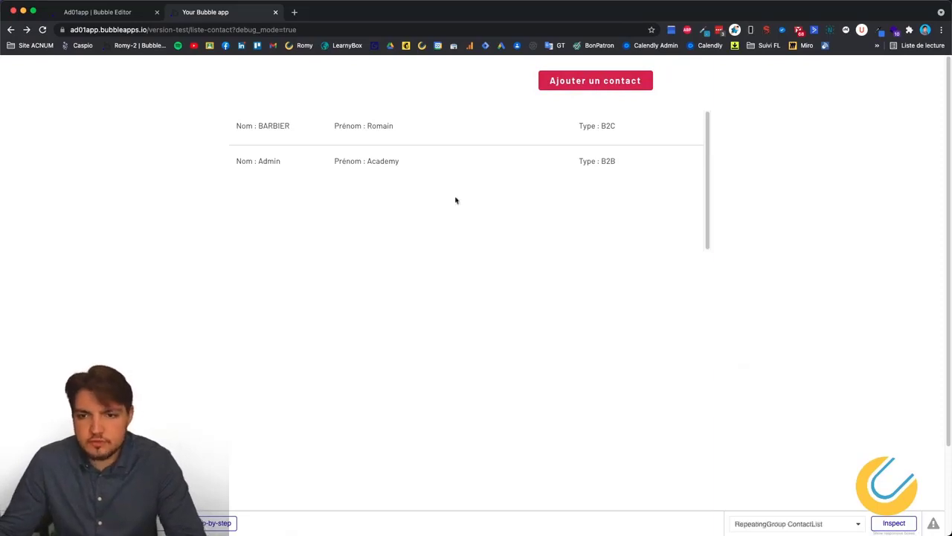
right_click(414, 294)
key(Escape)
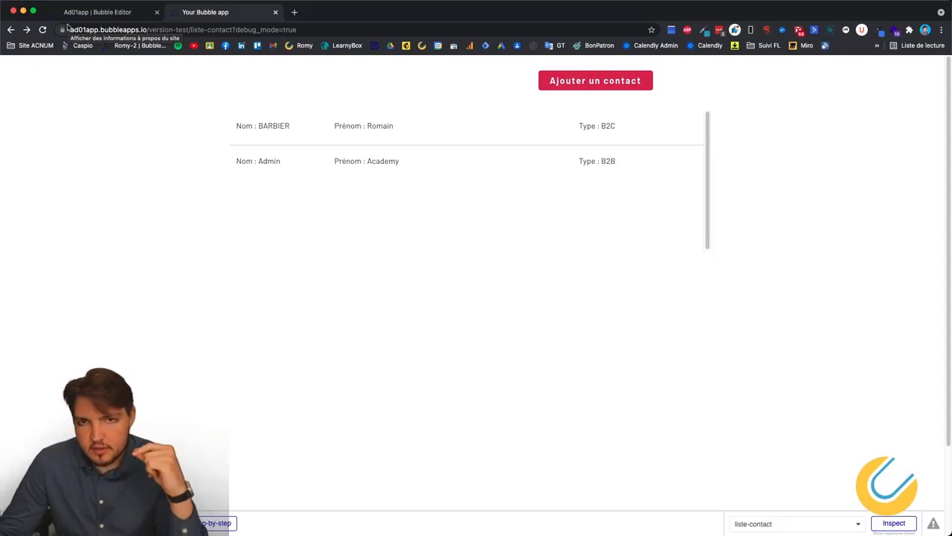
Step: Switch back to the Bubble editor and close Group blocContact's properties on the contact-details page
click(98, 12)
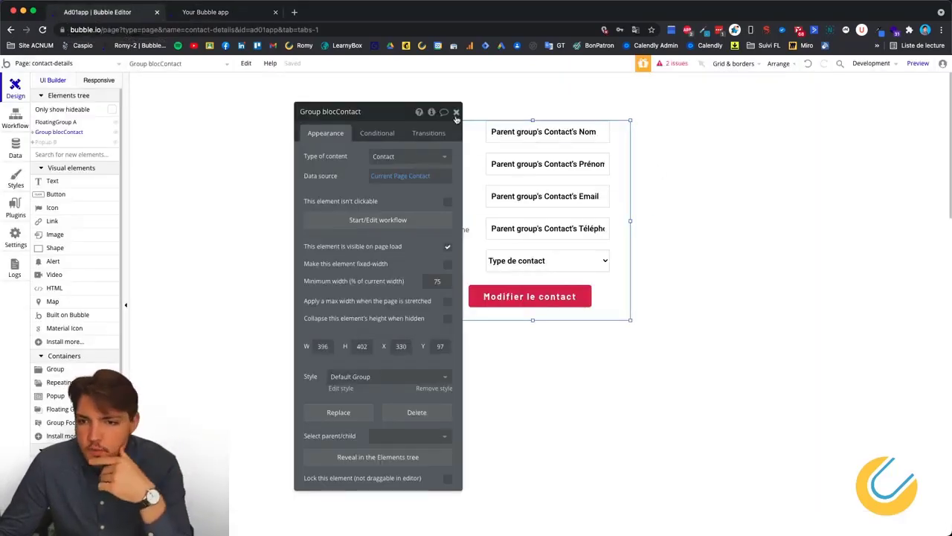
click(457, 116)
click(170, 227)
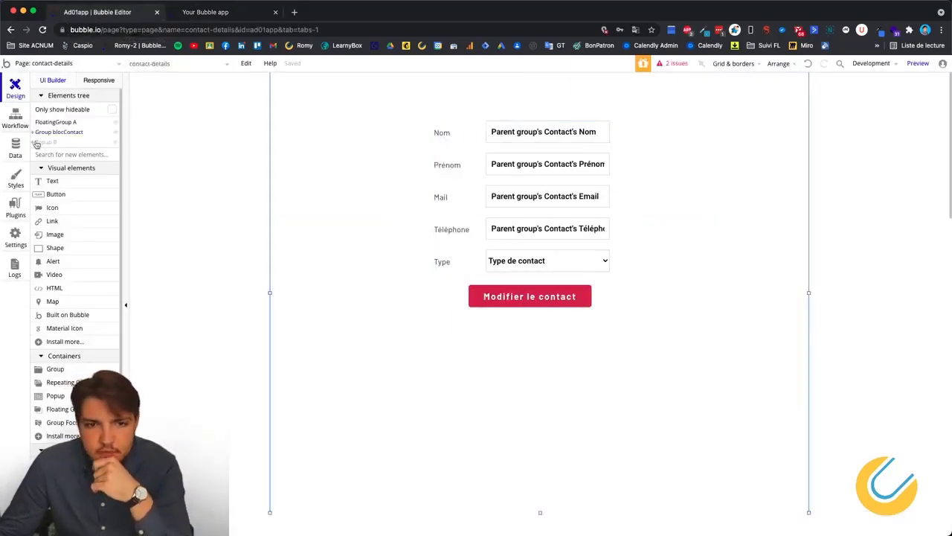
click(51, 63)
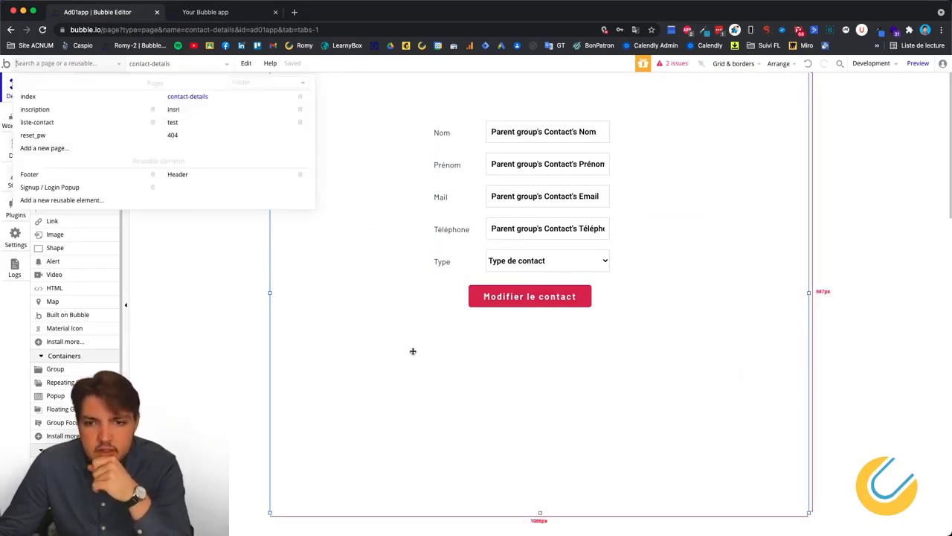
click(209, 319)
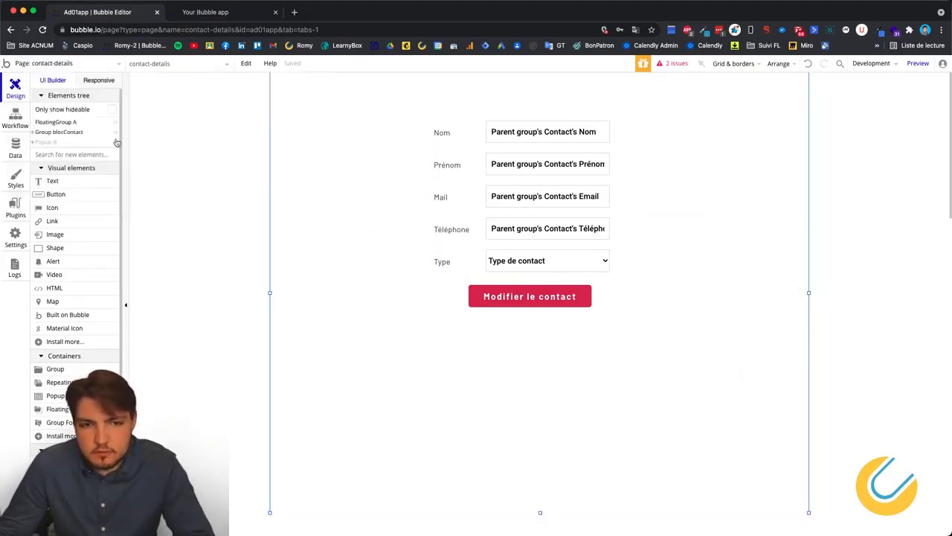
Step: Show Popup B on the contact-details page and increase its height to 402
click(46, 142)
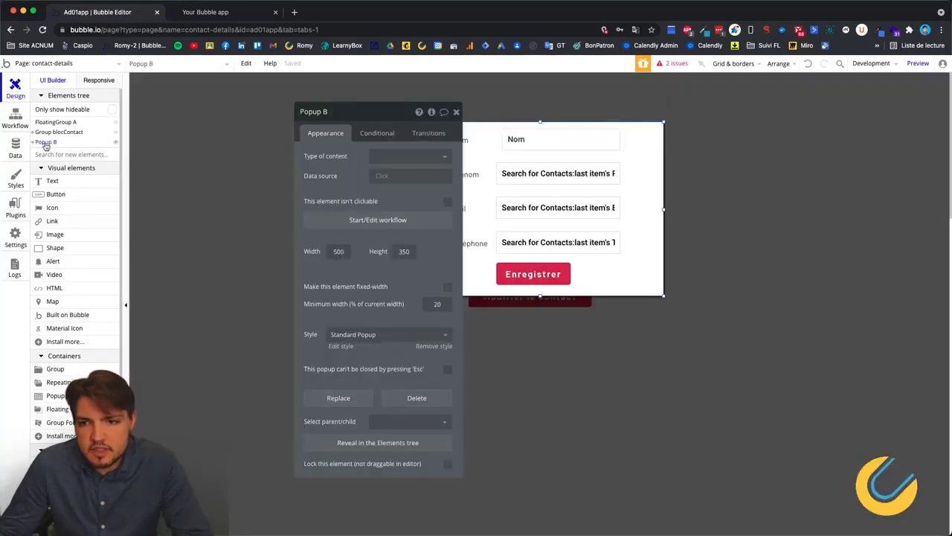
drag(384, 111, 157, 111)
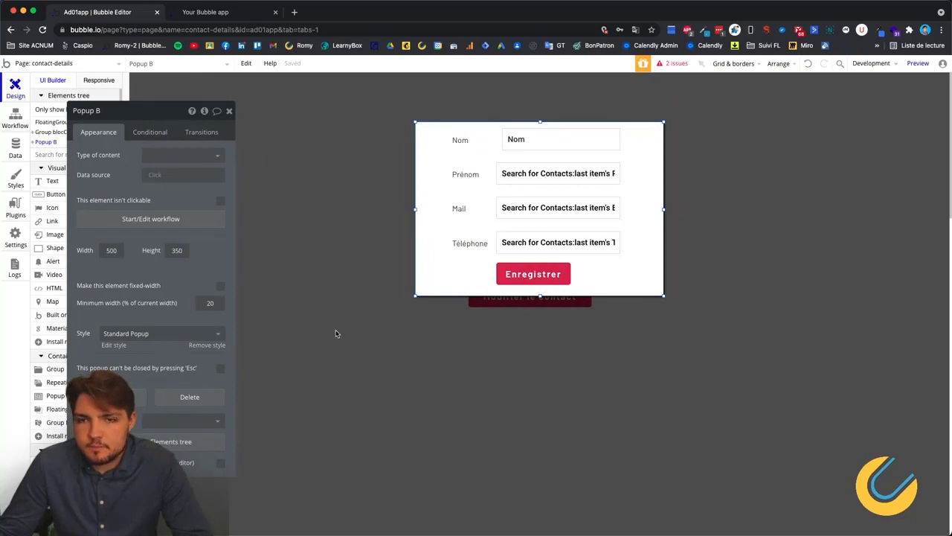
click(228, 111)
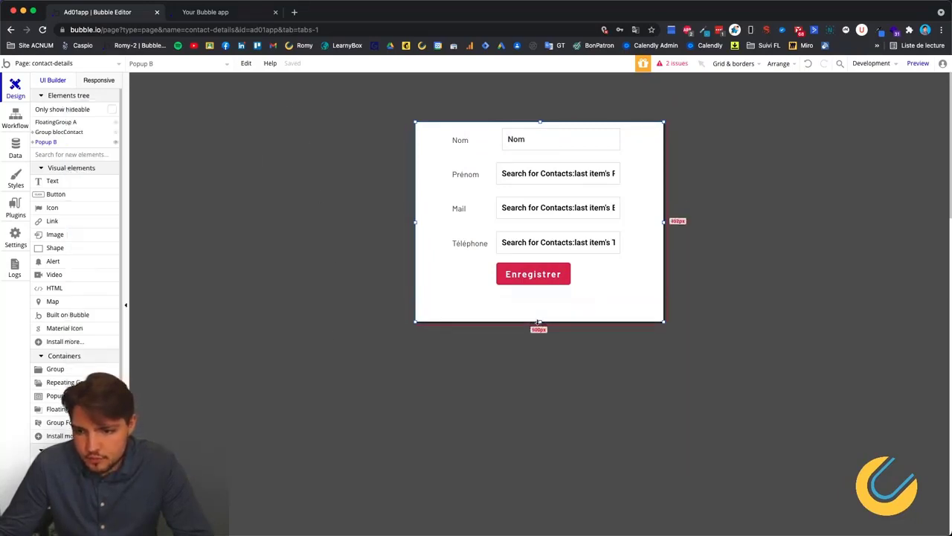
click(402, 362)
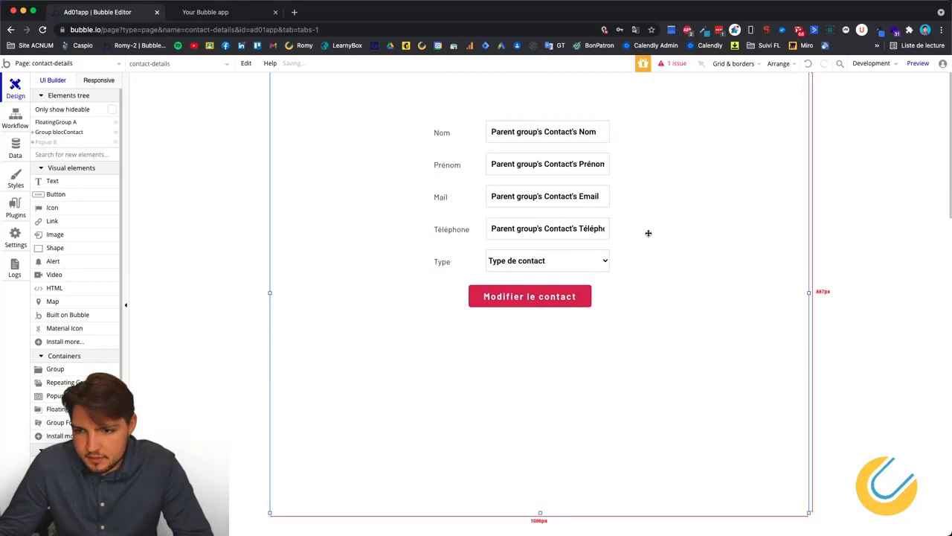
click(617, 299)
Step: Remove the Nom label and input and the Prénom and Mail labels from Popup B
click(46, 143)
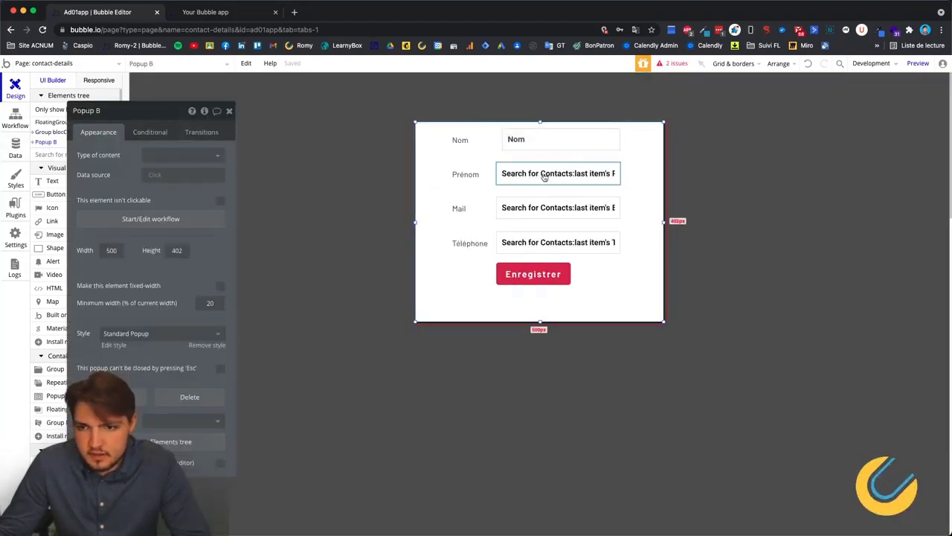
click(610, 147)
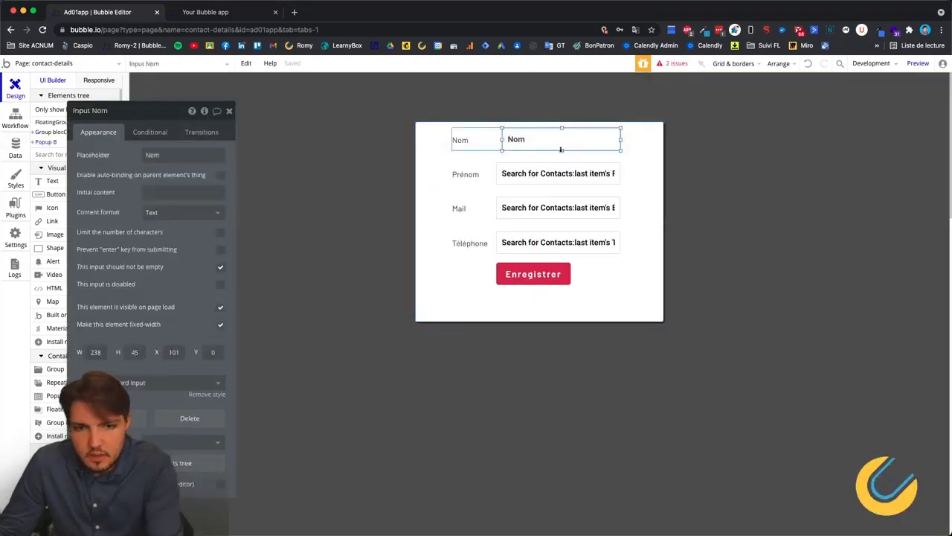
click(499, 148)
key(Delete)
click(486, 175)
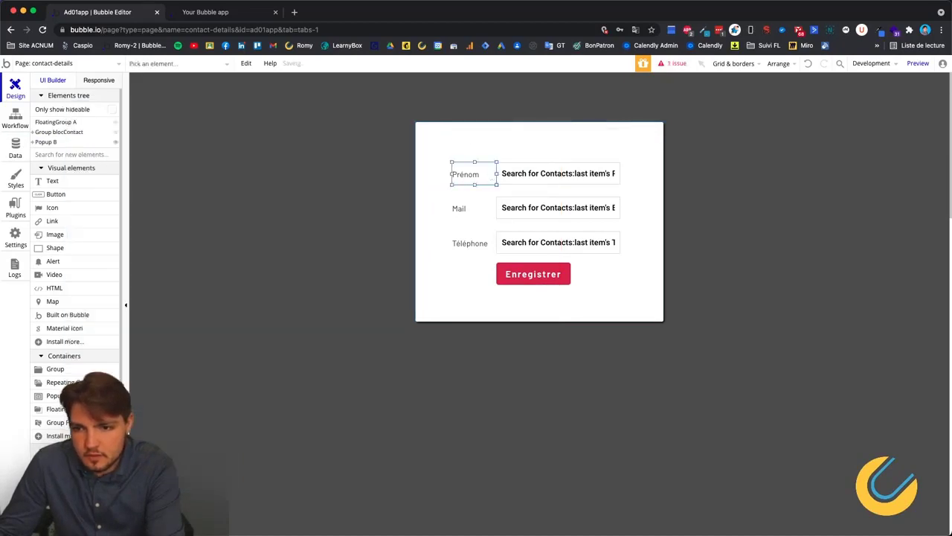
key(Delete)
click(494, 207)
key(Delete)
Step: Delete Popup B from the contact-details page
click(45, 142)
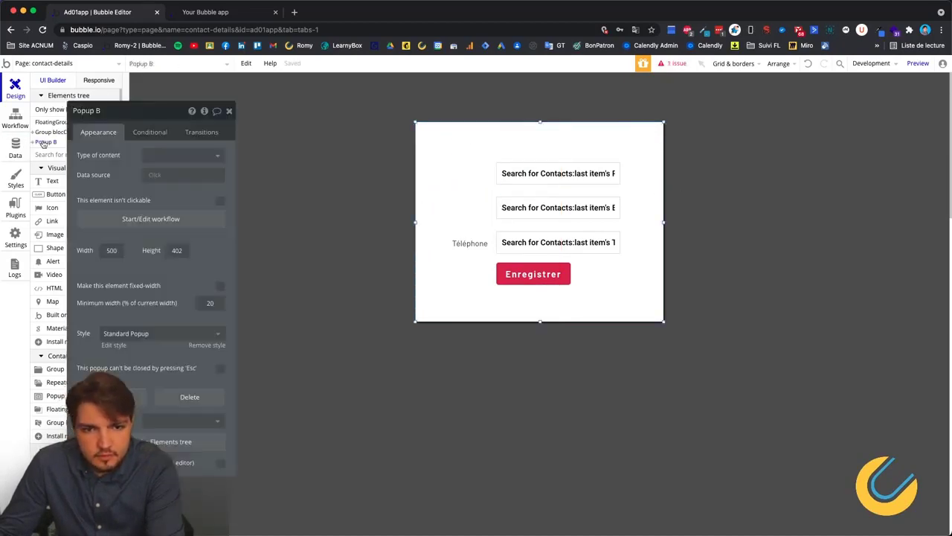
right_click(45, 142)
click(82, 255)
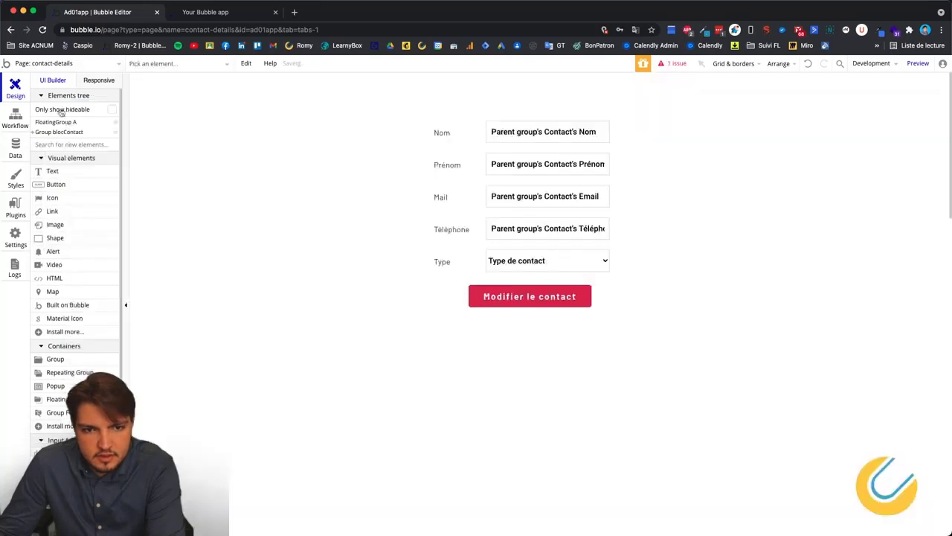
Step: Open the insri page and delete the Modifier le contact button from Group blocContact
click(68, 65)
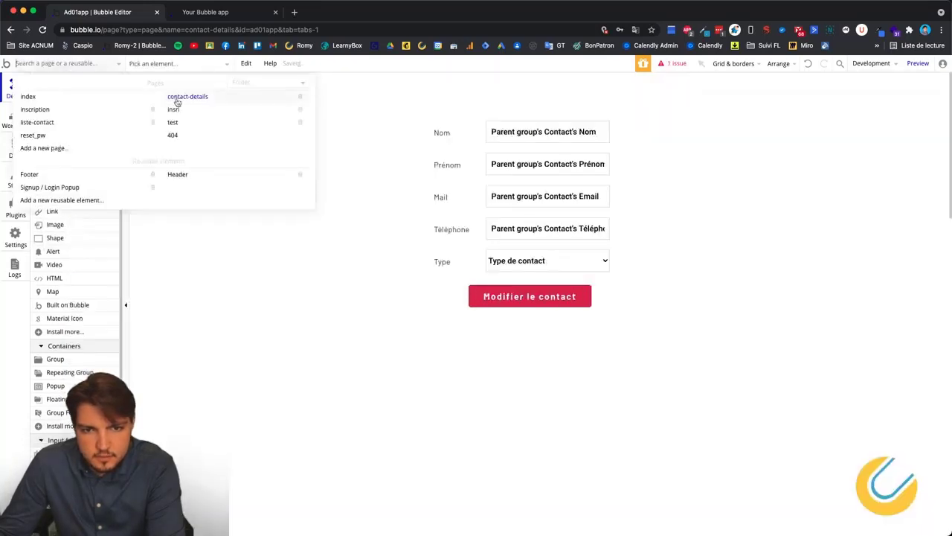
click(39, 121)
click(95, 64)
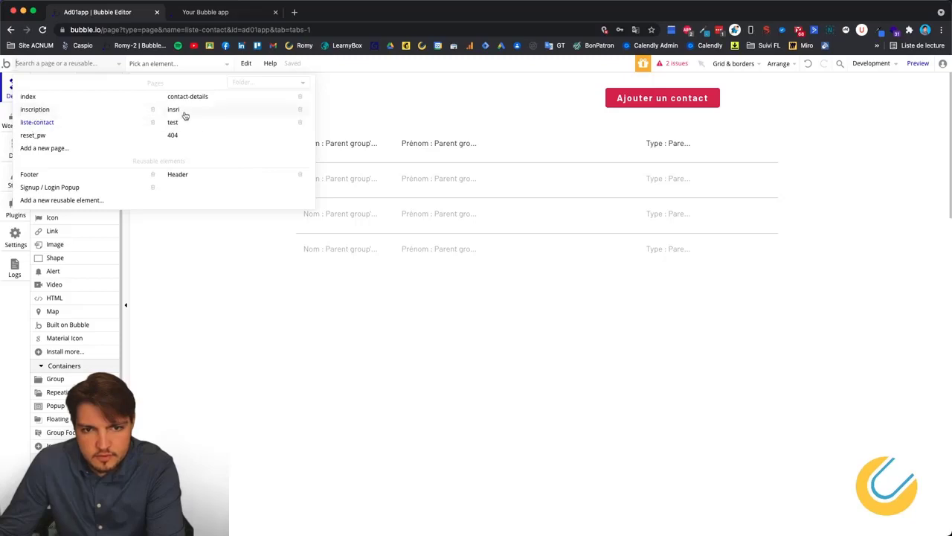
click(175, 109)
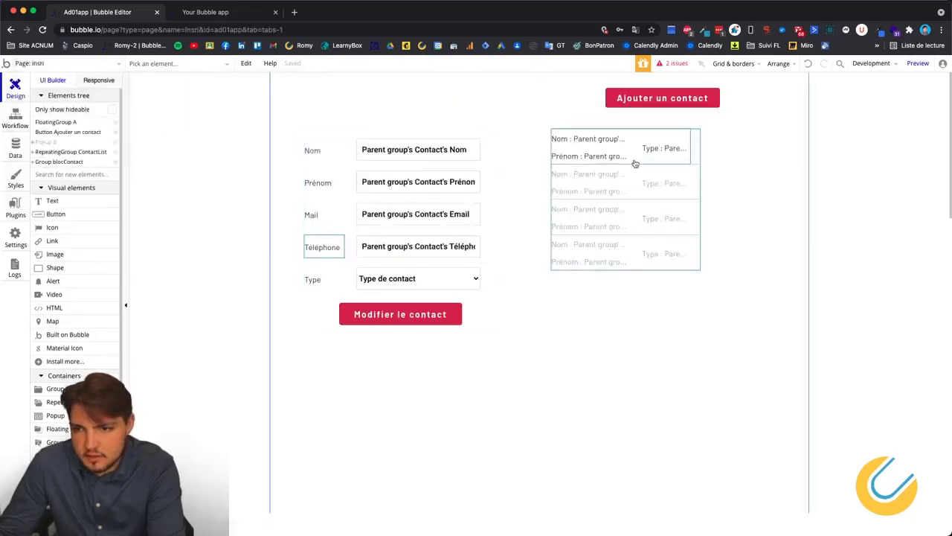
double_click(634, 163)
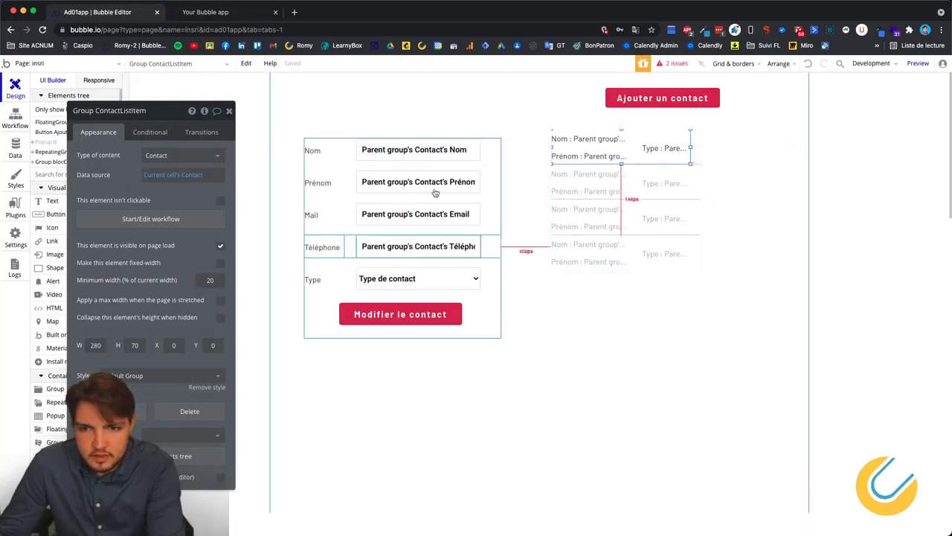
click(395, 311)
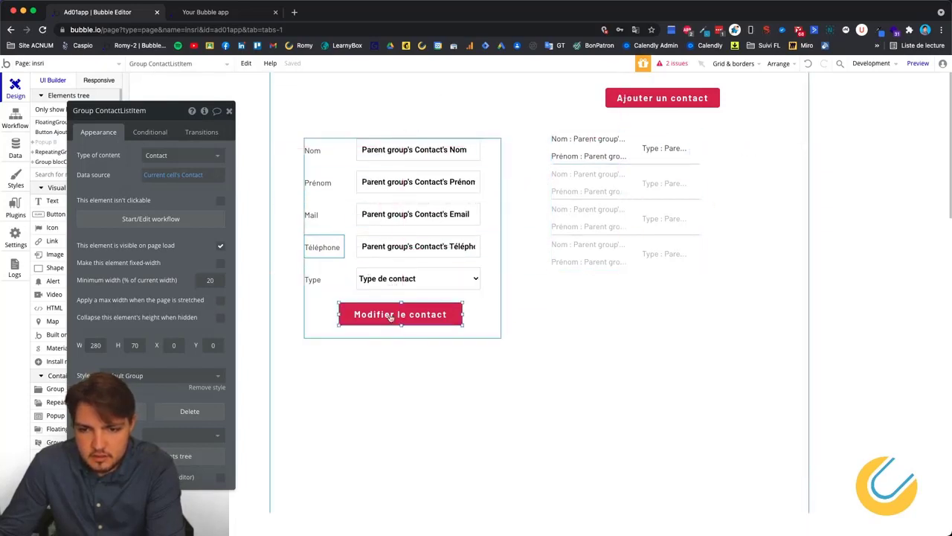
key(Delete)
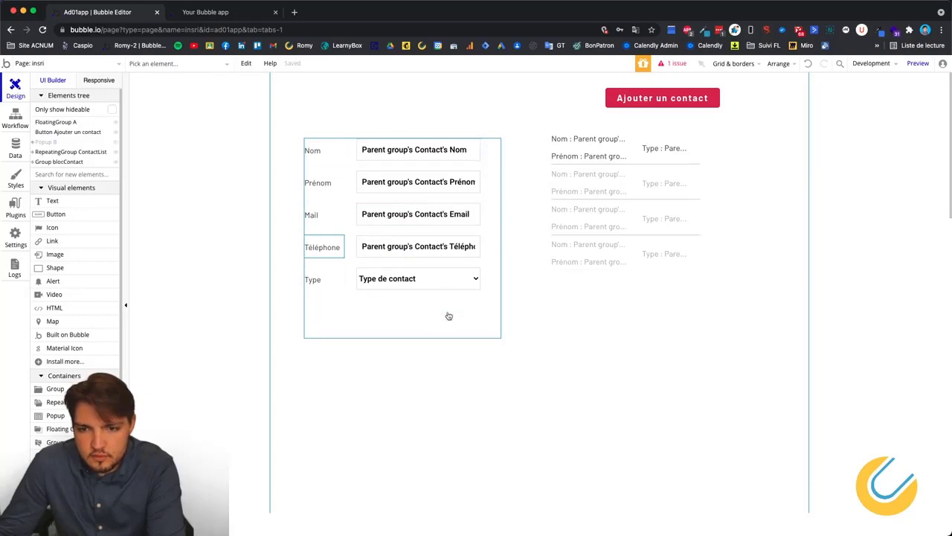
Step: Check the properties of the Type de contact dropdown, the insri page and Group blocContact
click(446, 287)
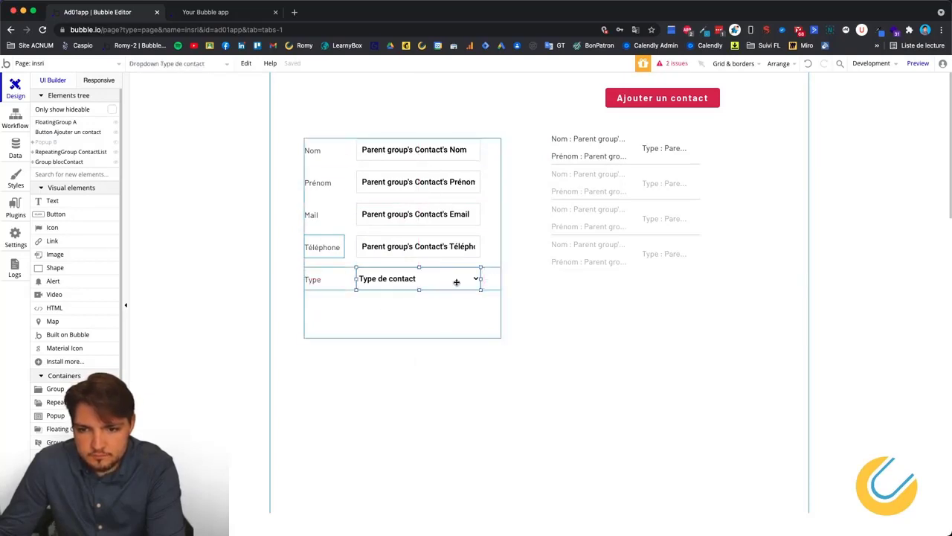
double_click(454, 283)
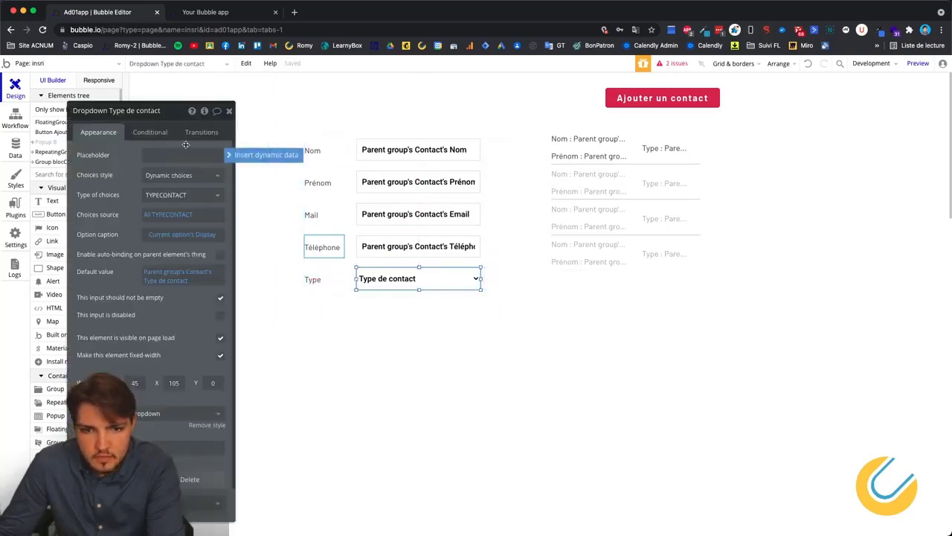
click(223, 320)
click(483, 342)
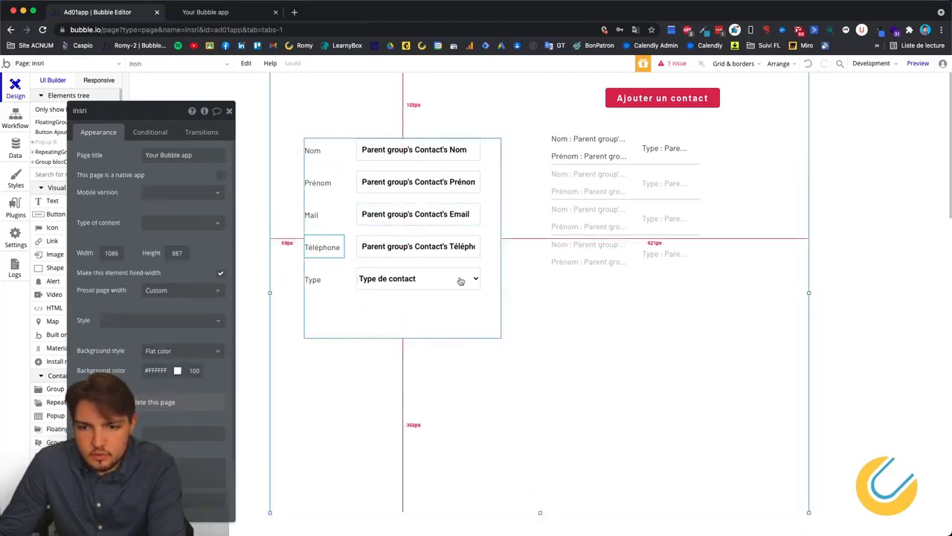
click(387, 319)
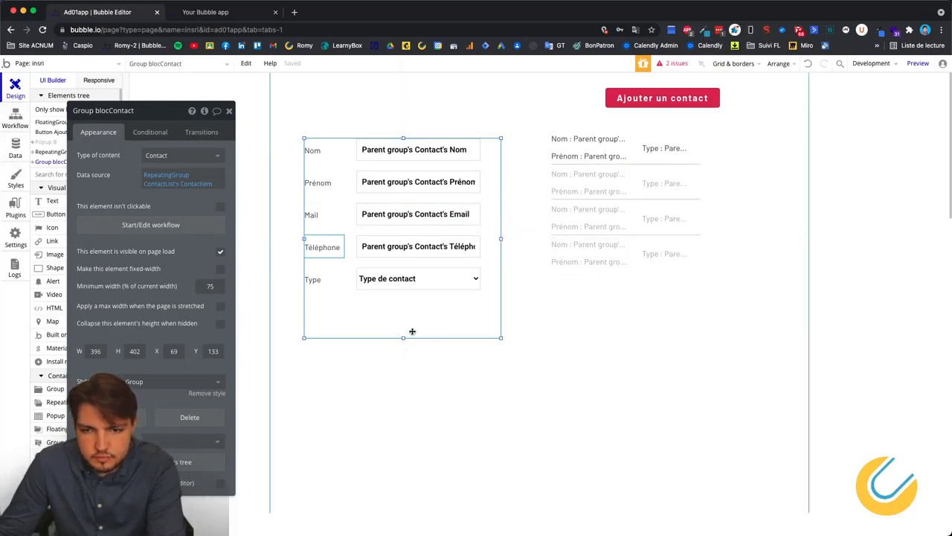
Step: Duplicate the Ajouter un contact button and place the copy below the Type dropdown in Group blocContact
click(666, 99)
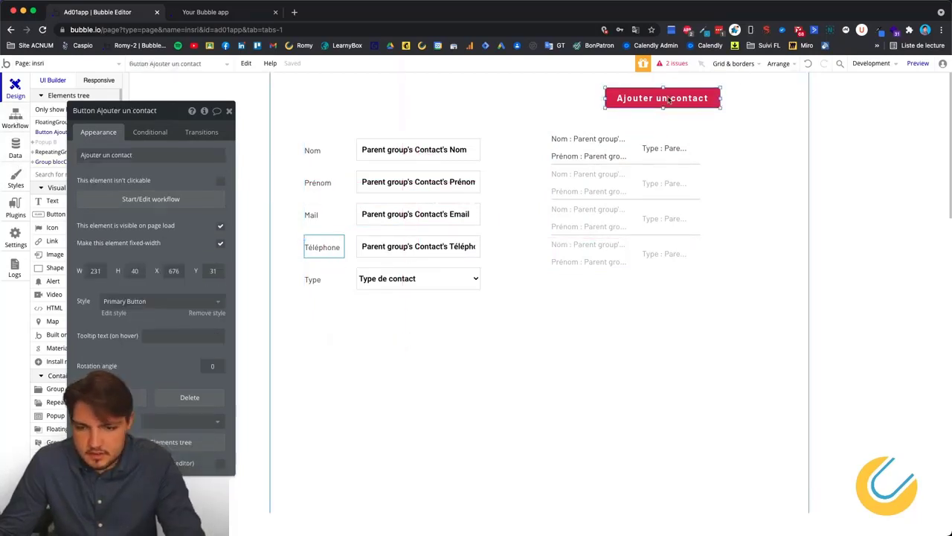
key(super+v)
drag(658, 108, 392, 319)
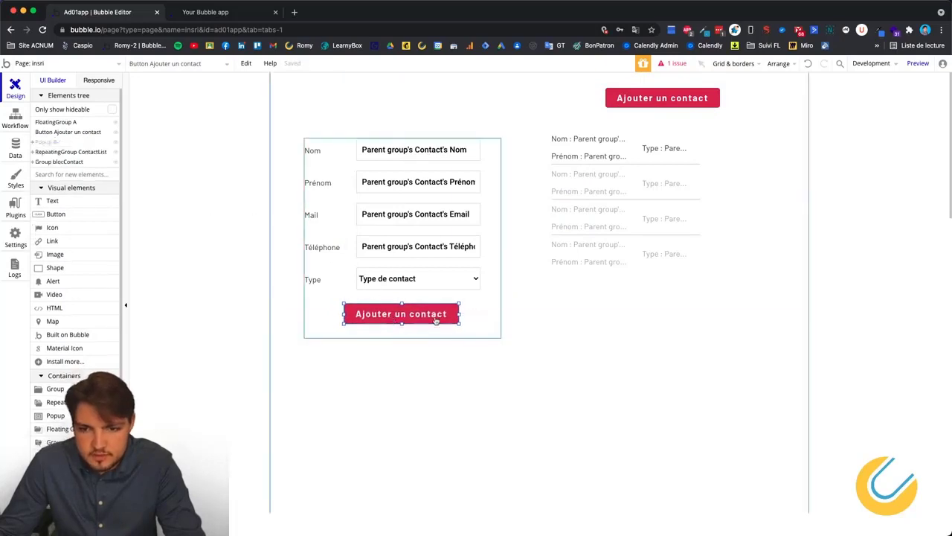
Step: Change the text of the copied button in Group blocContact to Modifier le contact
double_click(436, 316)
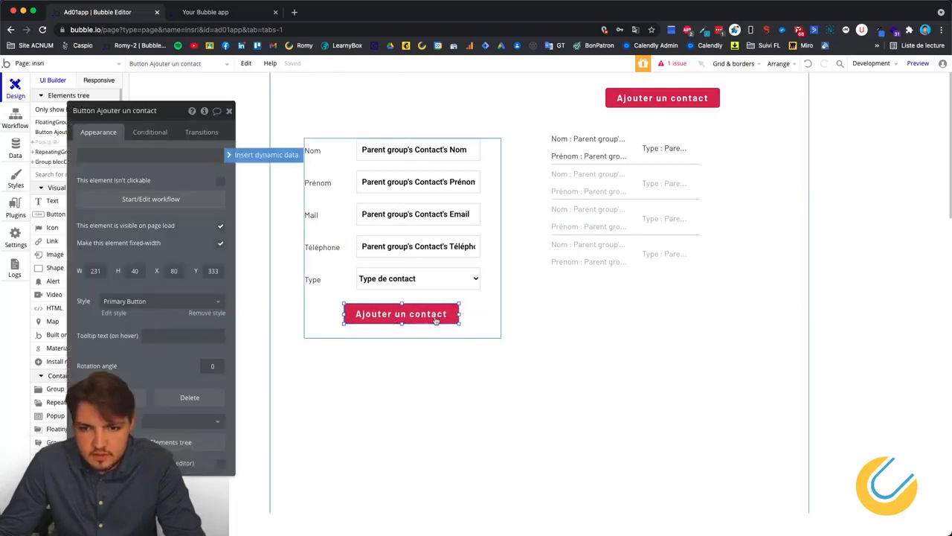
click(143, 156)
key(Left)
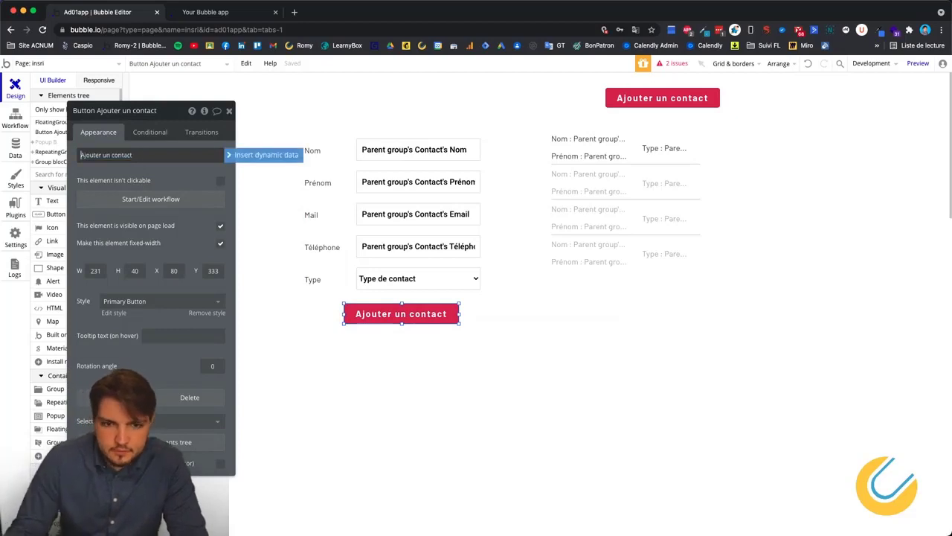
key(Delete)
key(Delete)
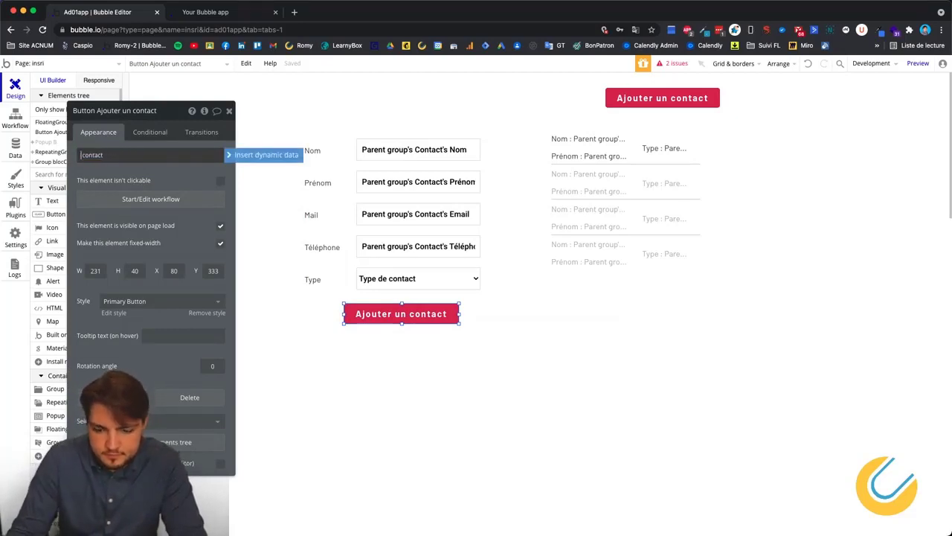
text(Modifier le)
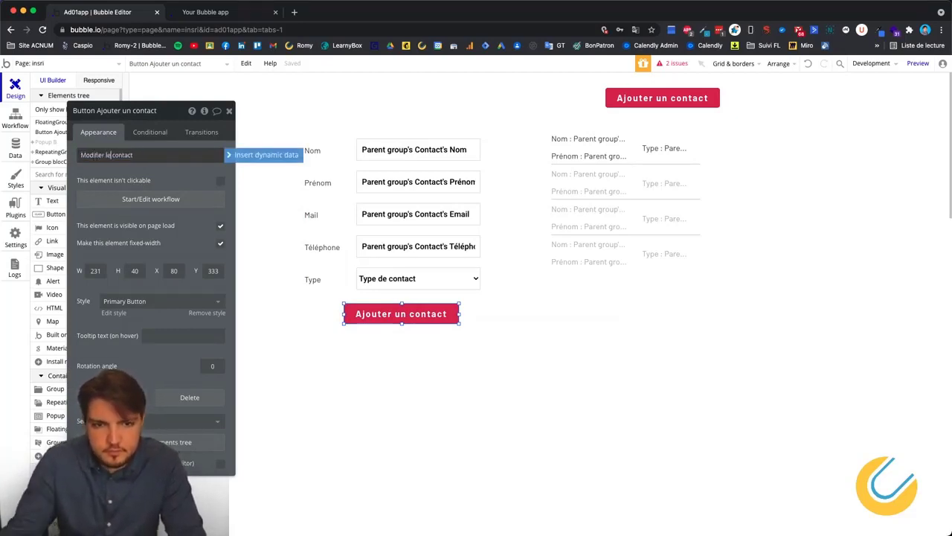
click(274, 258)
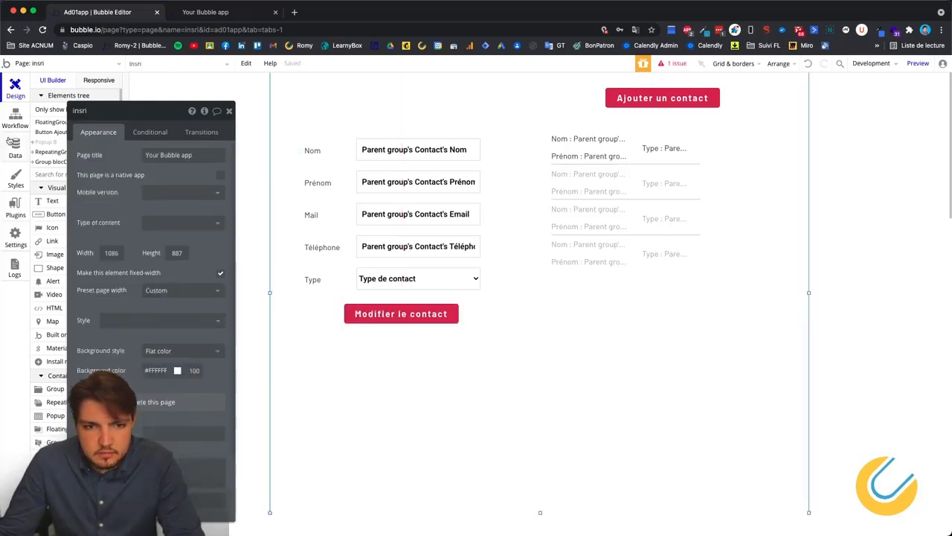
Step: Delete Popup B from the insri page
click(45, 142)
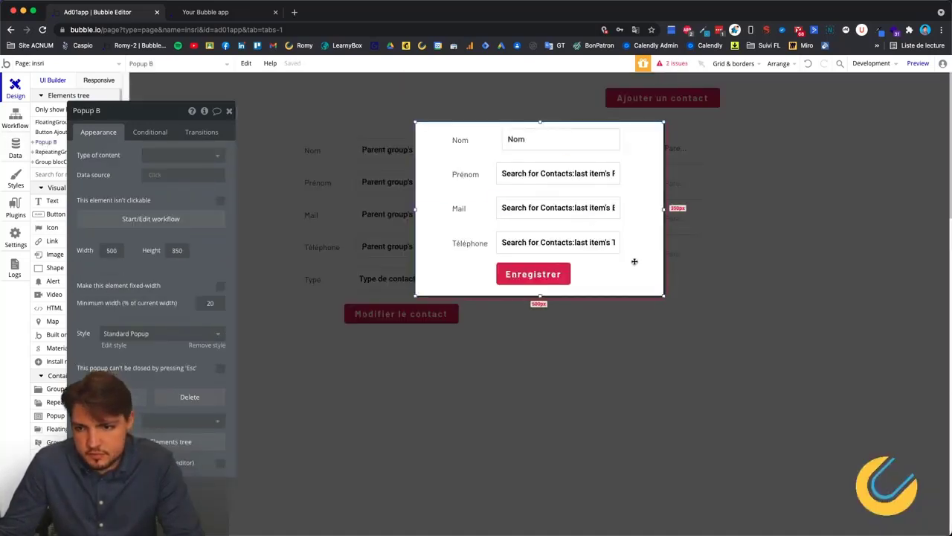
key(Delete)
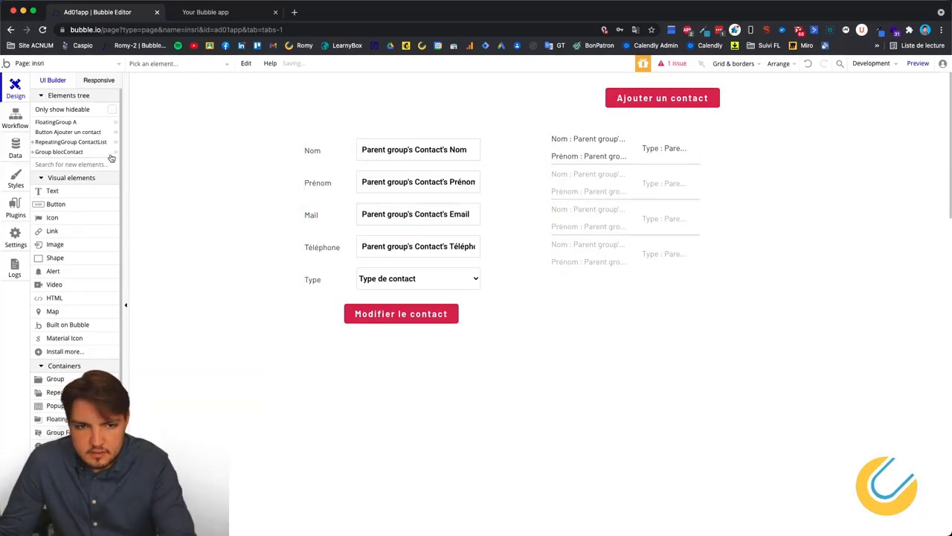
Step: Add a new popup to the insri page and leave it empty, removing the stray Ajouter un contact button pasted inside
scroll(66, 299, down, 3)
click(53, 188)
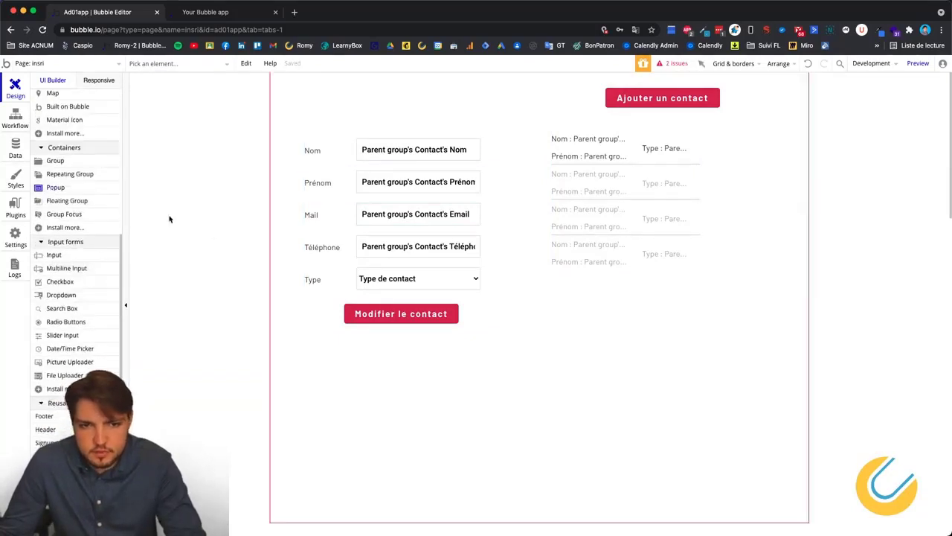
click(185, 223)
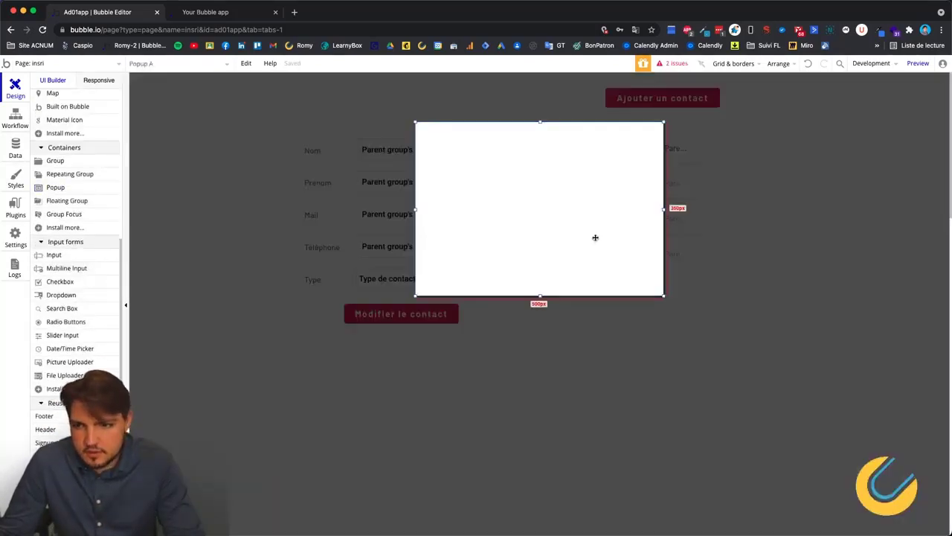
key(super+v)
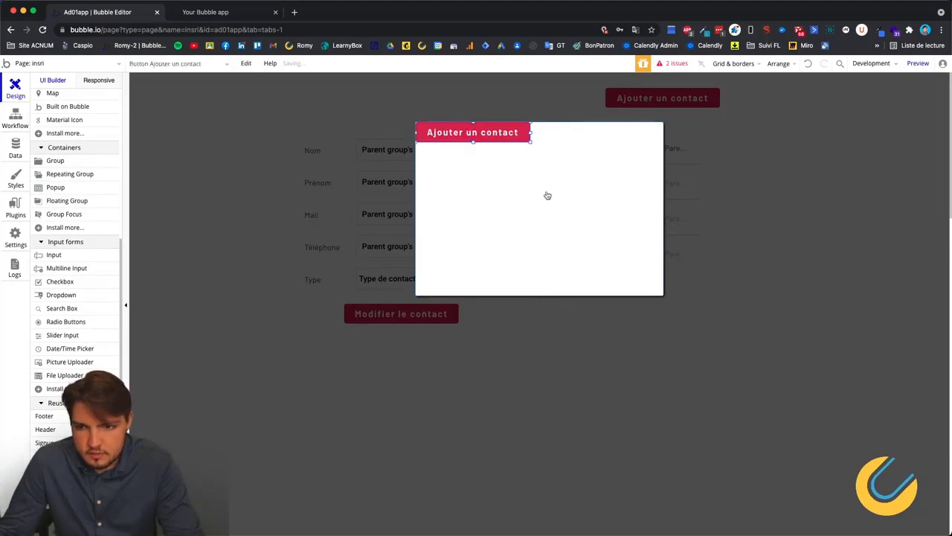
key(Delete)
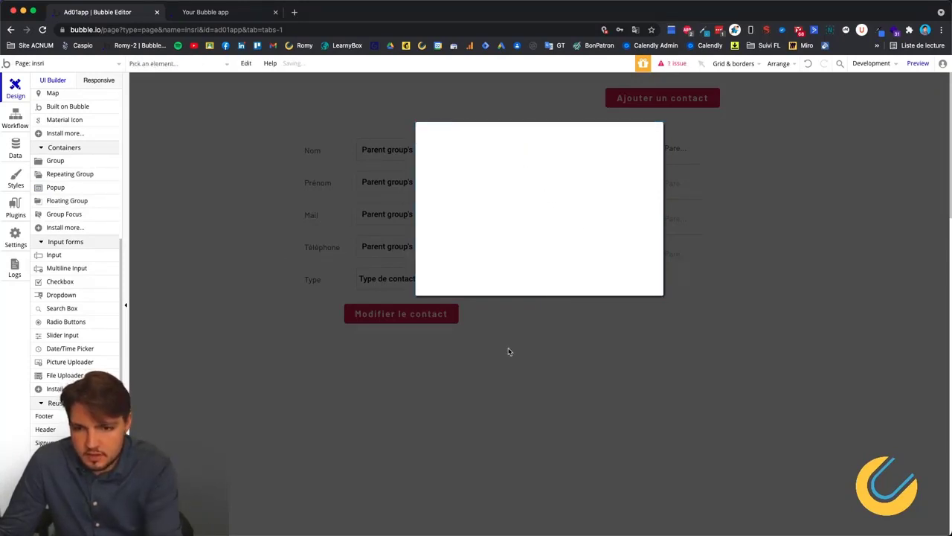
Step: Copy Group blocContact into Popup A and narrow the popup to fit the width of the pasted group
click(208, 159)
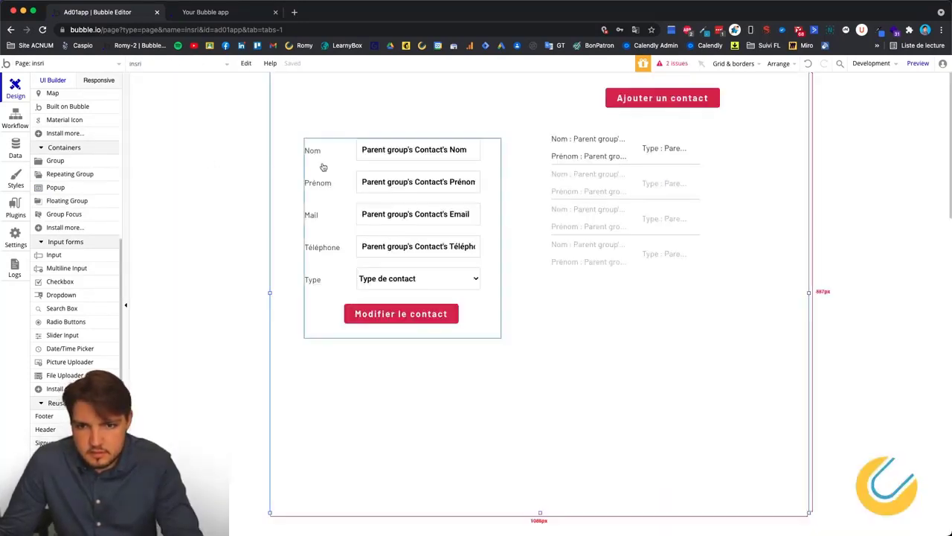
click(491, 202)
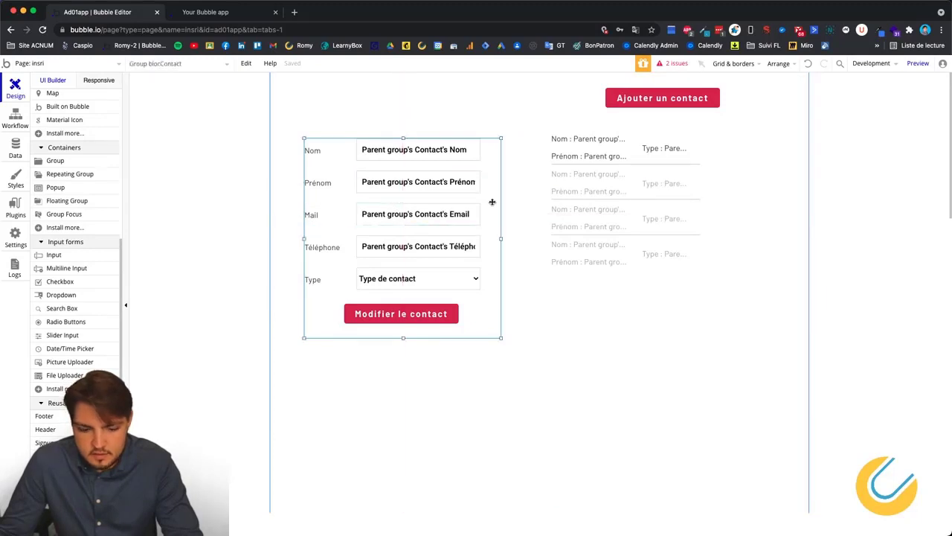
scroll(52, 149, up, 5)
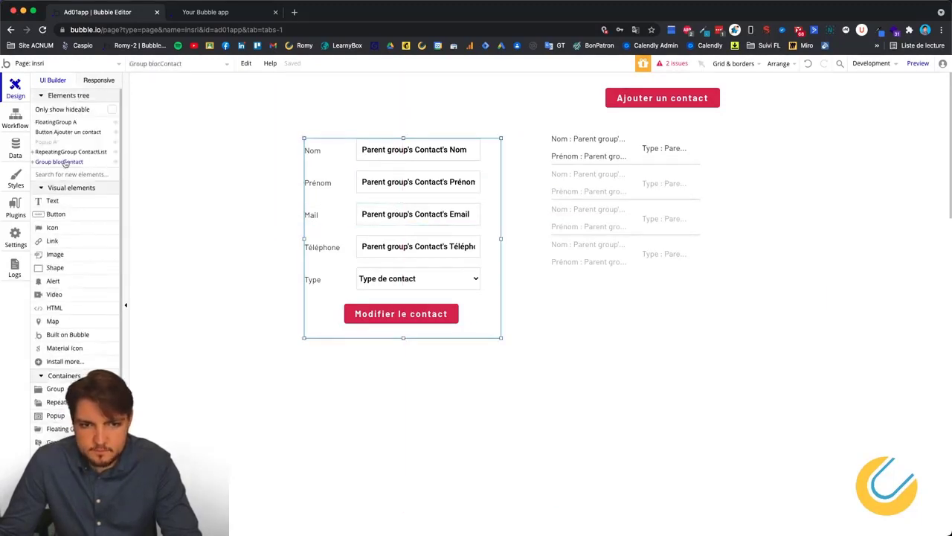
click(45, 142)
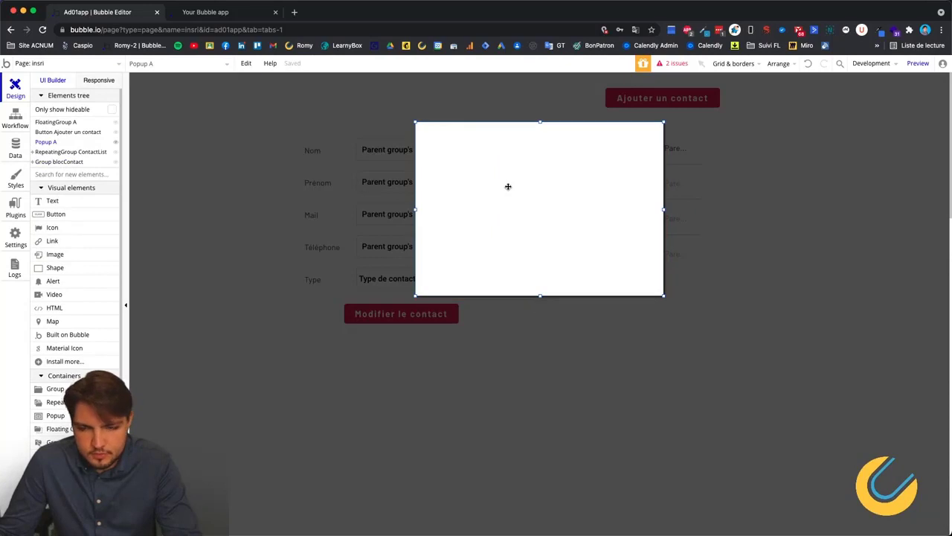
key(super+v)
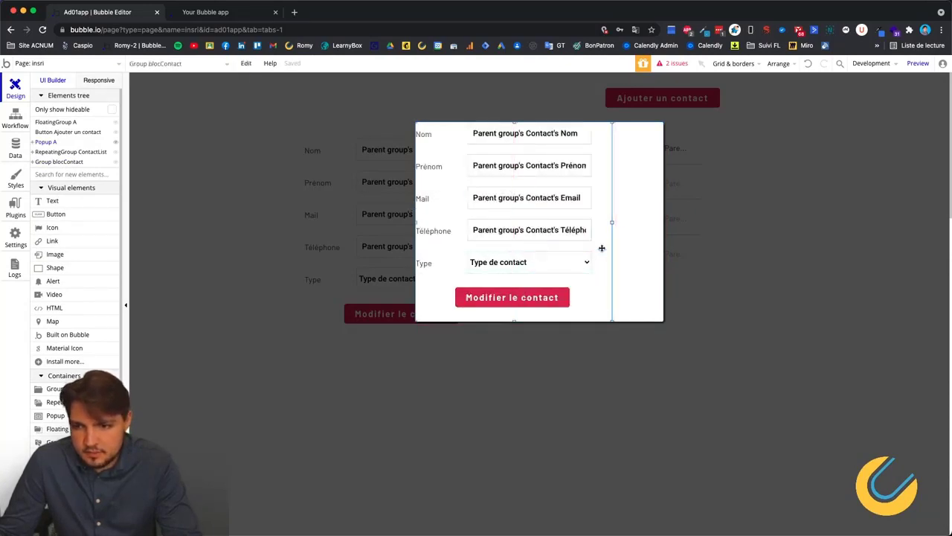
drag(602, 246, 627, 255)
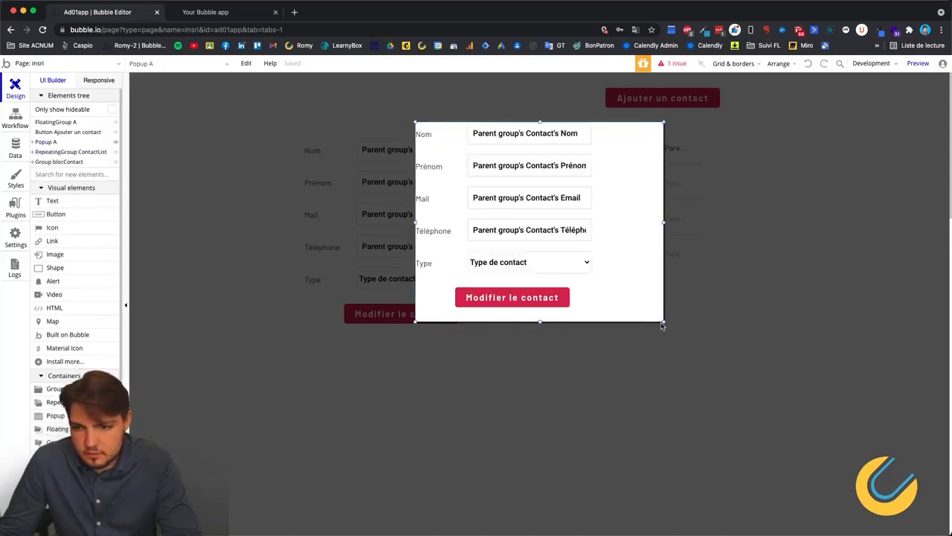
drag(662, 325, 609, 322)
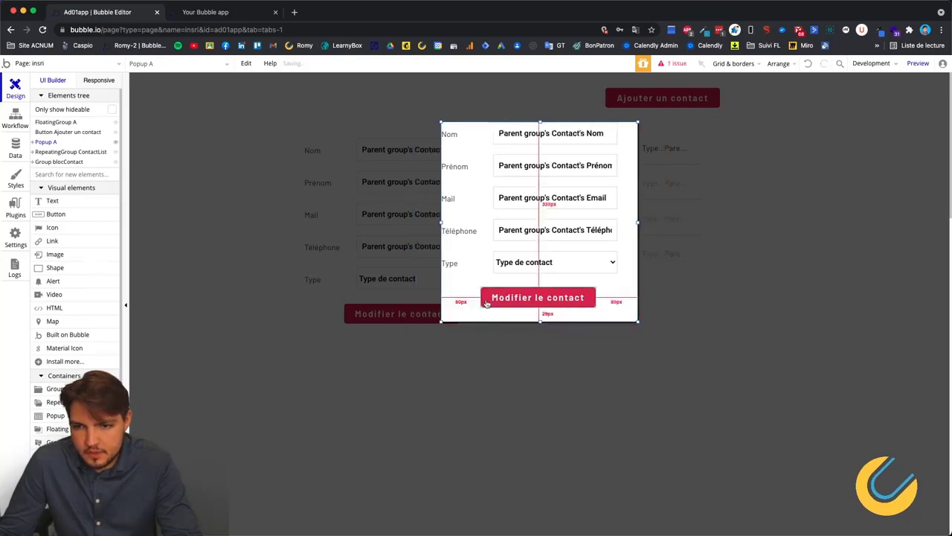
Step: Nudge the Nom and Prénom labels in the popup 5 px to the right, off the popup's edge
click(463, 136)
key(Right)
key(Right)
key(Right)
key(Right)
key(Right)
click(469, 176)
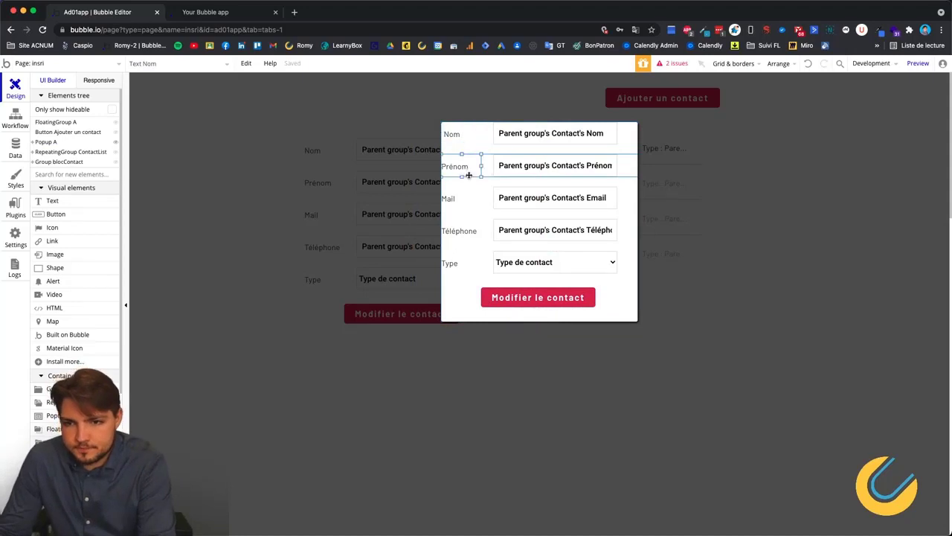
key(Right)
key(Right)
key(Right)
key(Right)
key(Right)
click(468, 136)
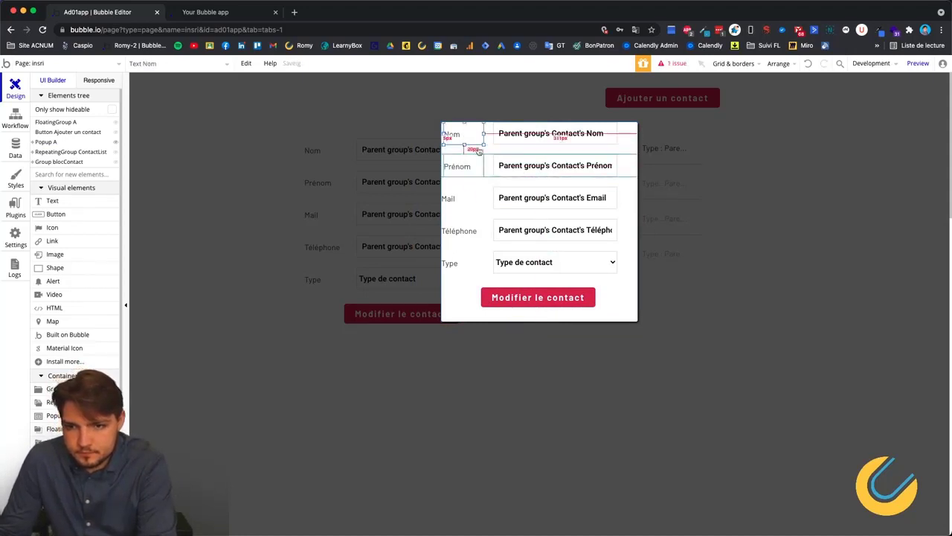
click(472, 165)
Step: Nudge the Mail, Téléphone and Type labels in the popup to the right to align with the Nom and Prénom labels
click(465, 198)
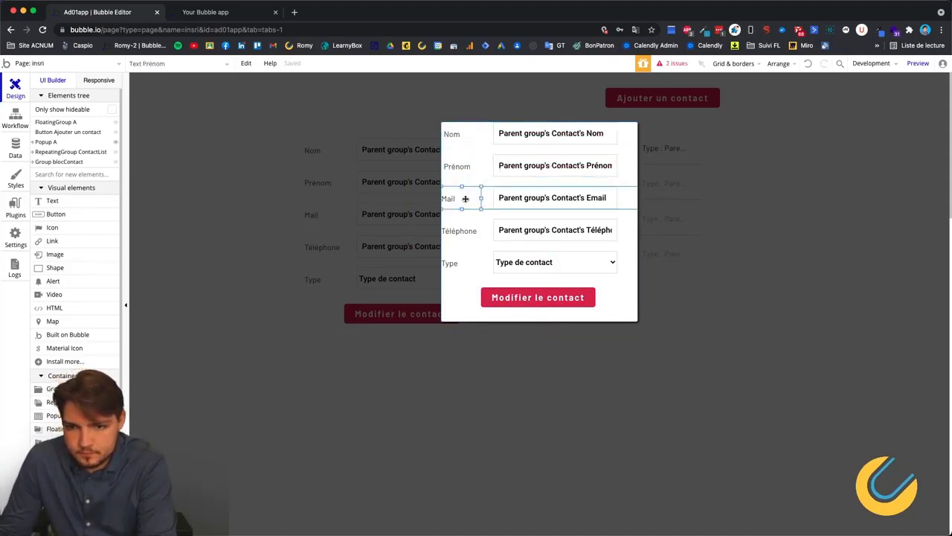
key(Right)
key(Right)
key(Right)
key(Right)
click(462, 231)
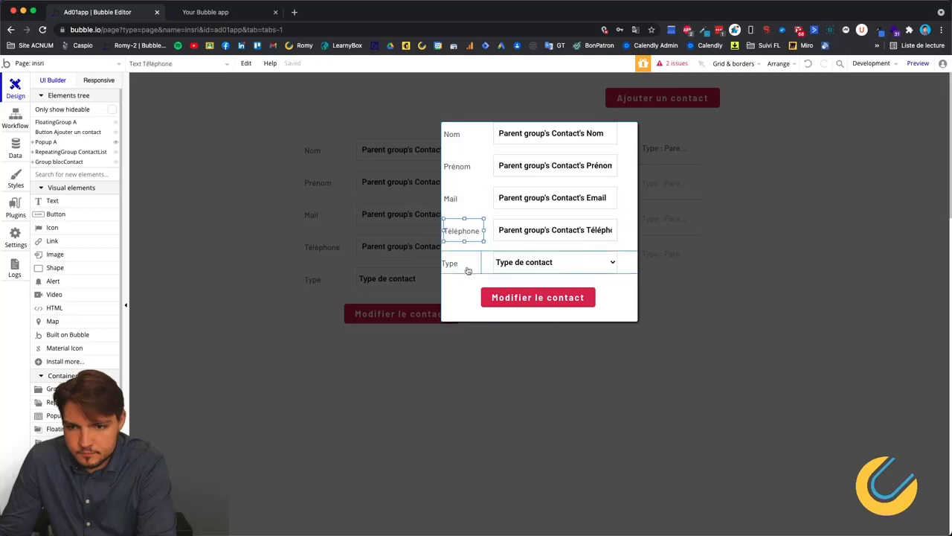
click(468, 271)
click(465, 294)
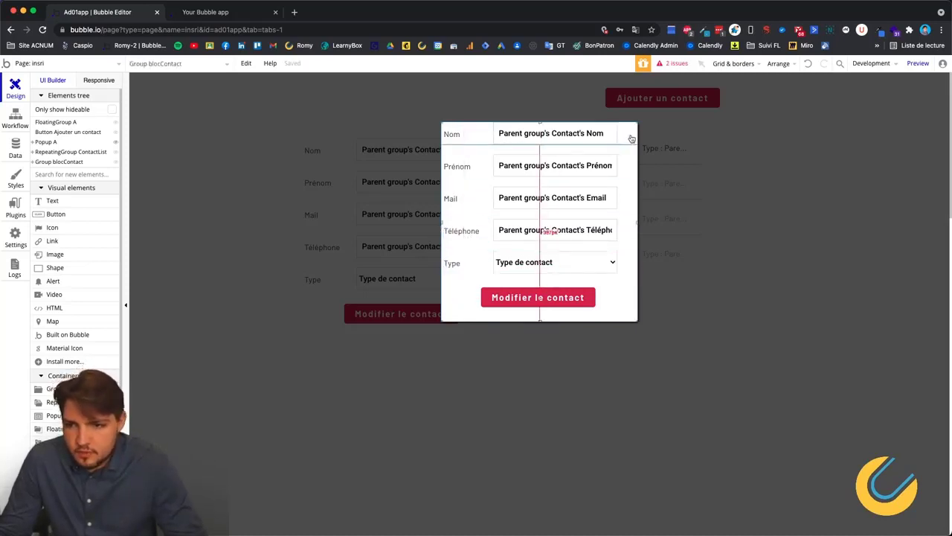
Step: Shift the Nom, Prénom, Mail, Téléphone and Type rows in the popup slightly down, away from its upper edge
drag(613, 277, 630, 140)
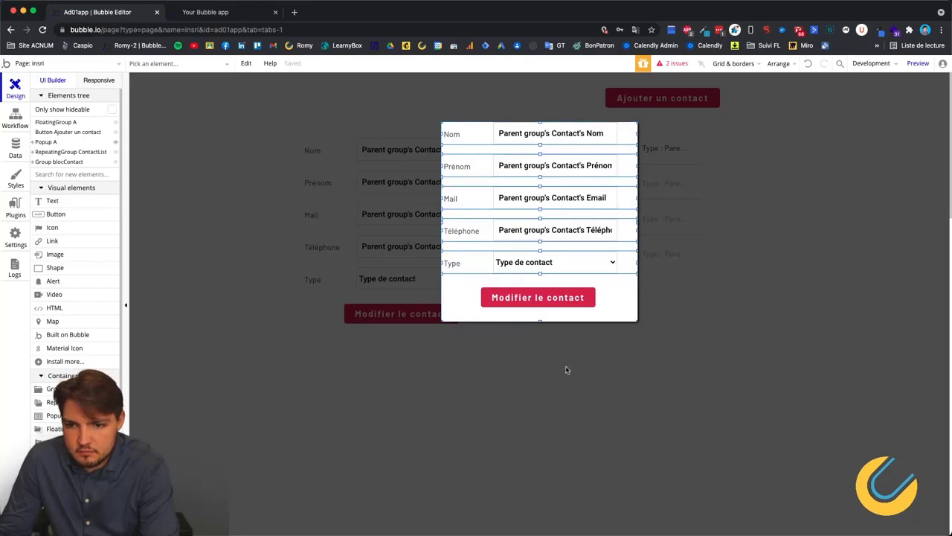
click(626, 288)
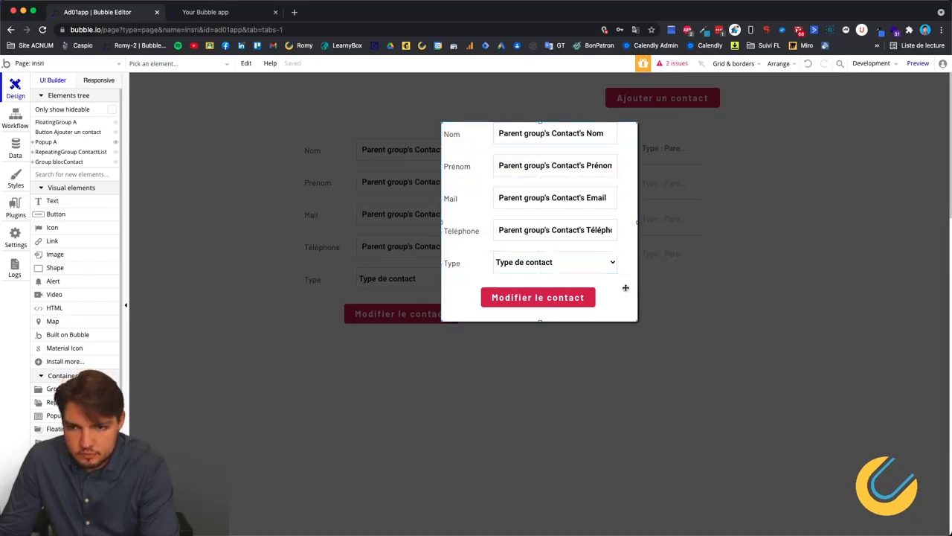
click(629, 135)
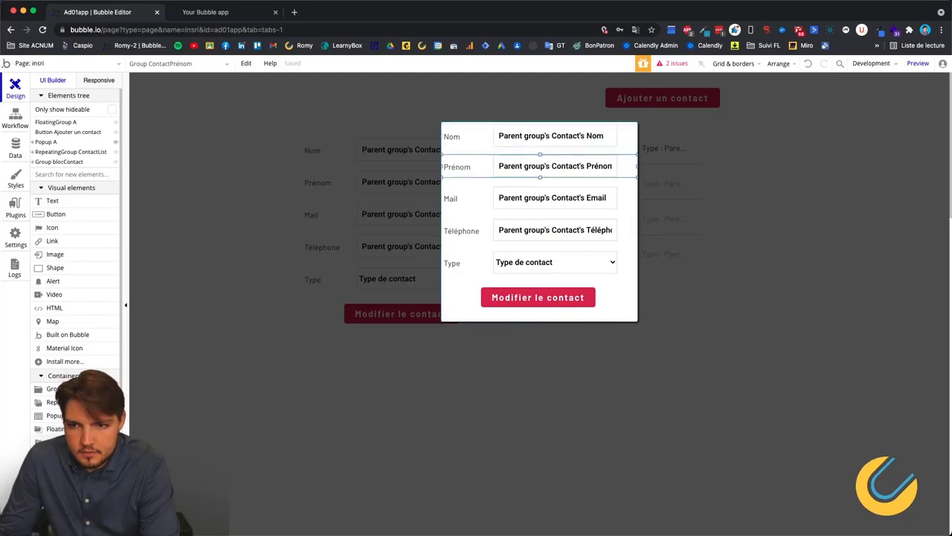
click(627, 201)
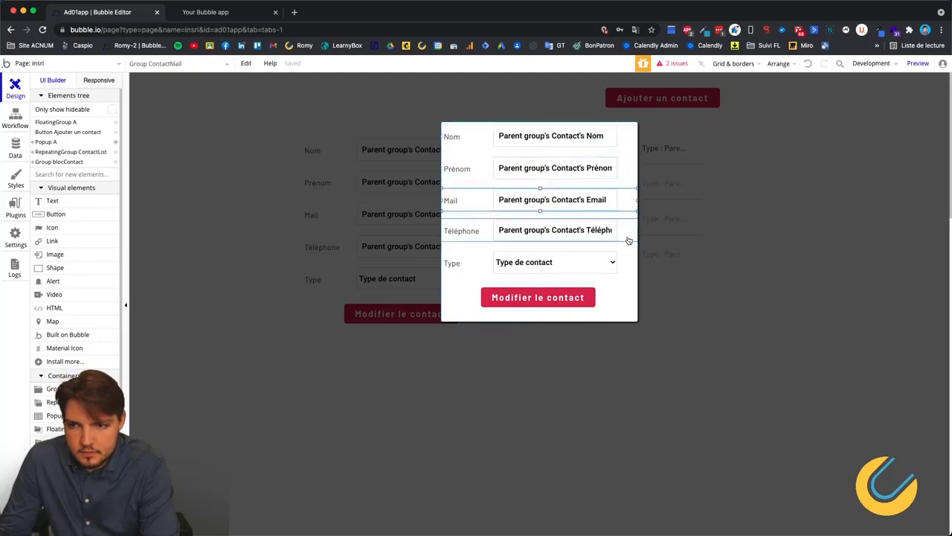
click(627, 238)
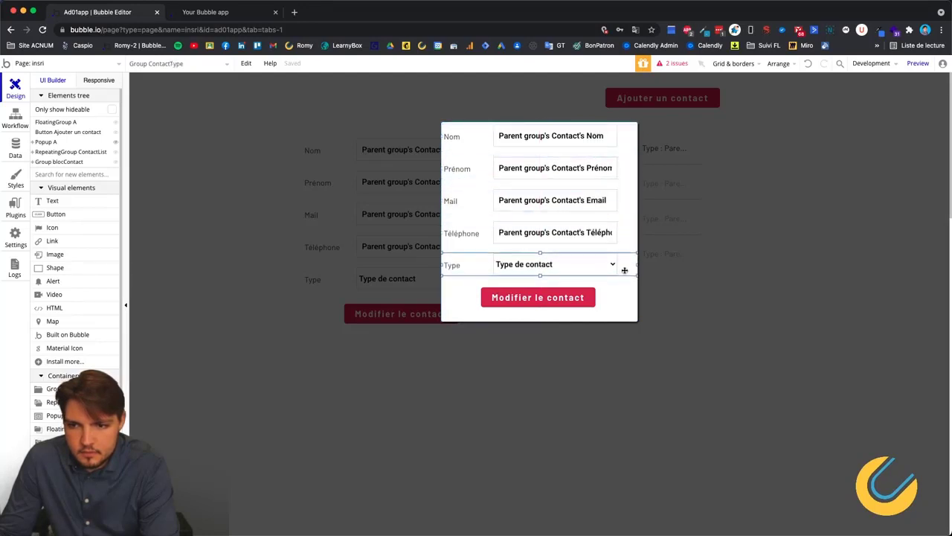
click(617, 305)
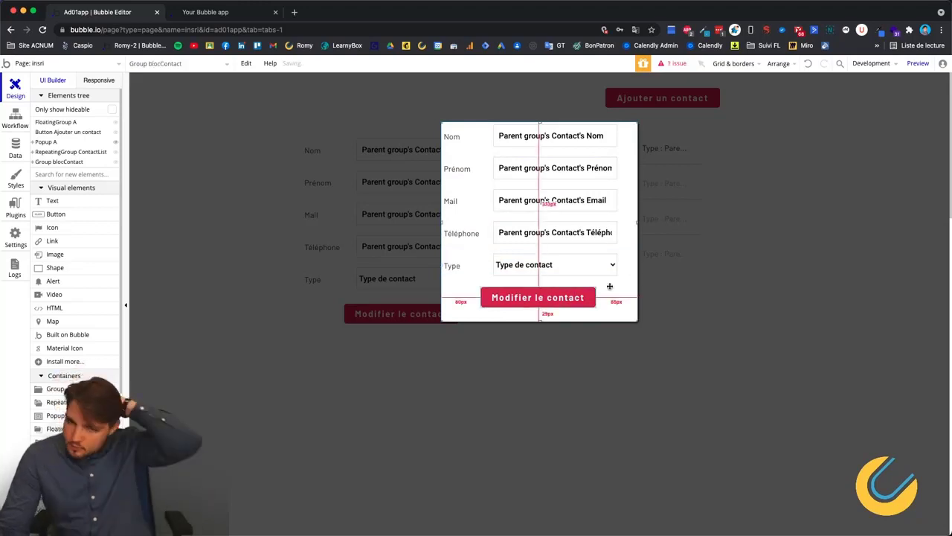
Step: Change the text of the popup's Modifier le contact button to Enregistrer and return to the insri page
click(521, 299)
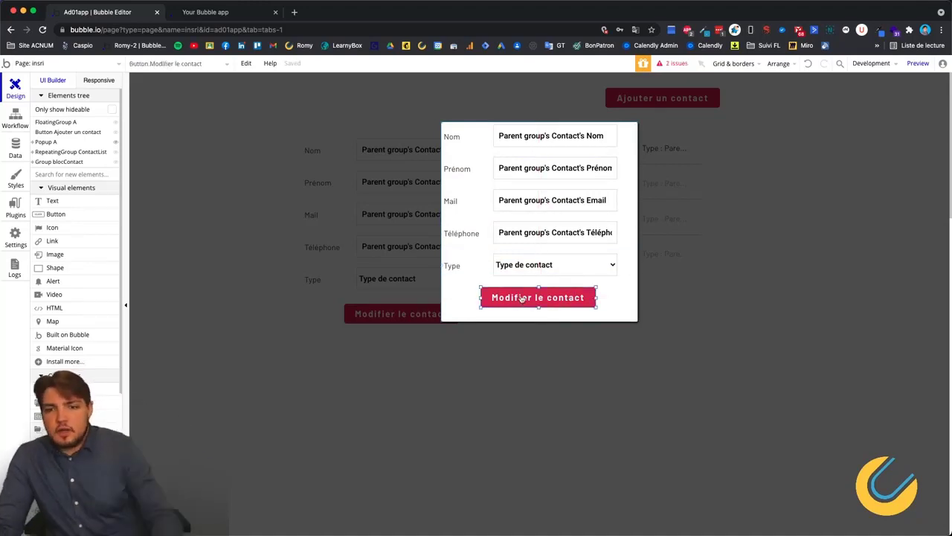
double_click(518, 299)
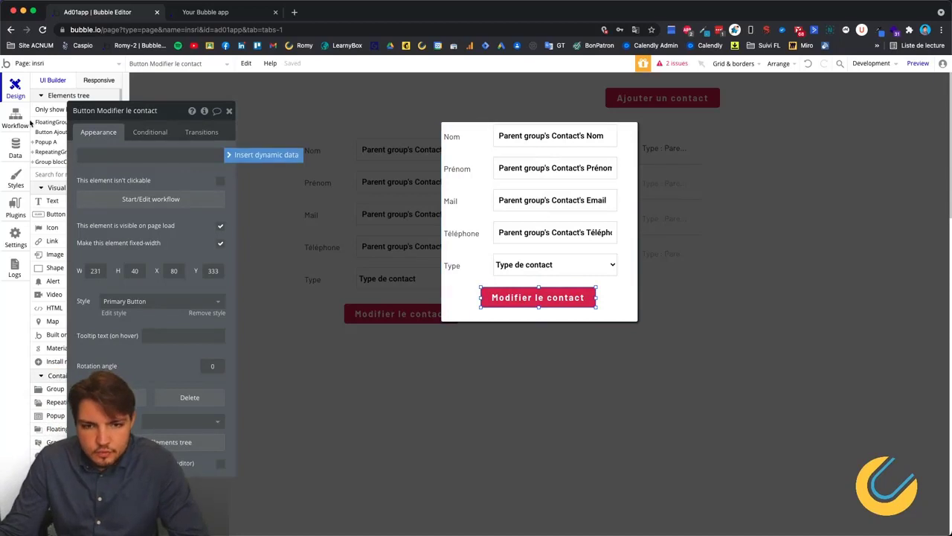
triple_click(106, 154)
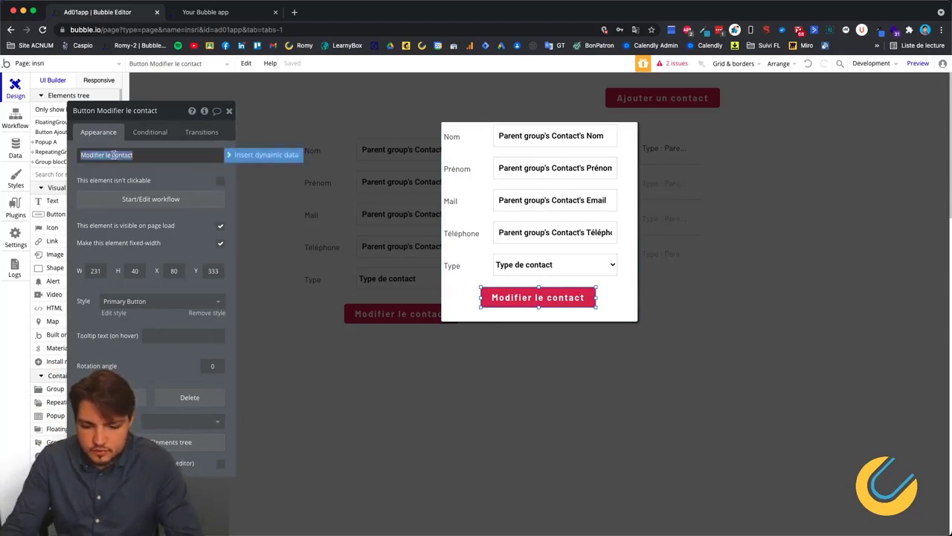
text(Enregistrer)
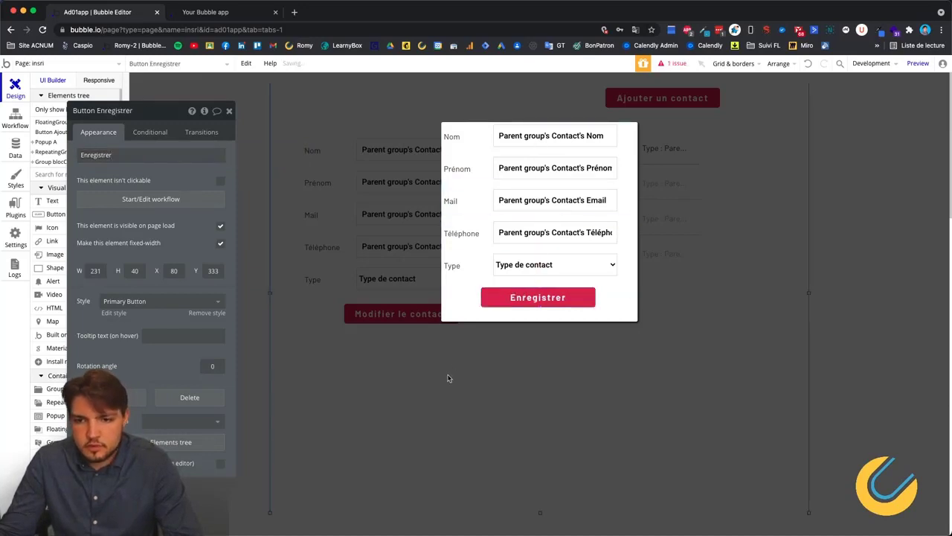
click(497, 318)
click(229, 112)
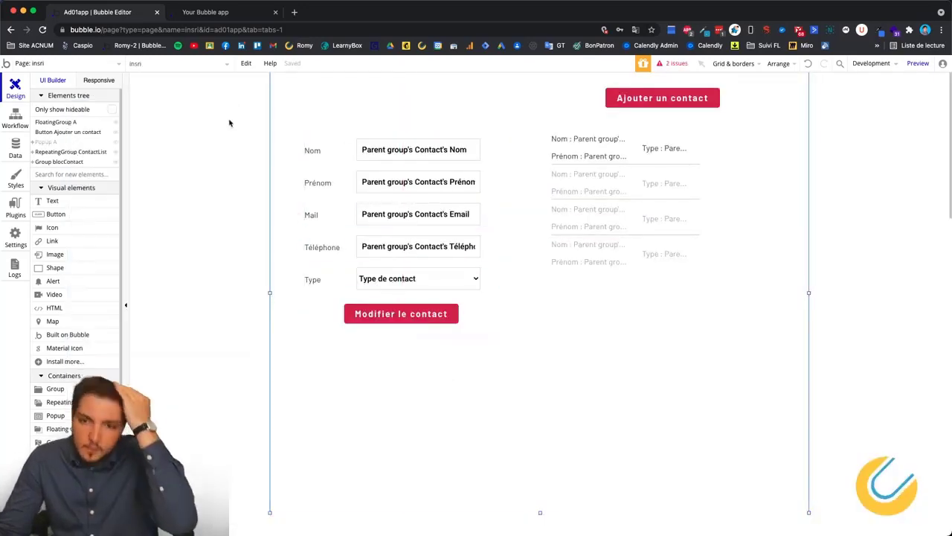
click(494, 179)
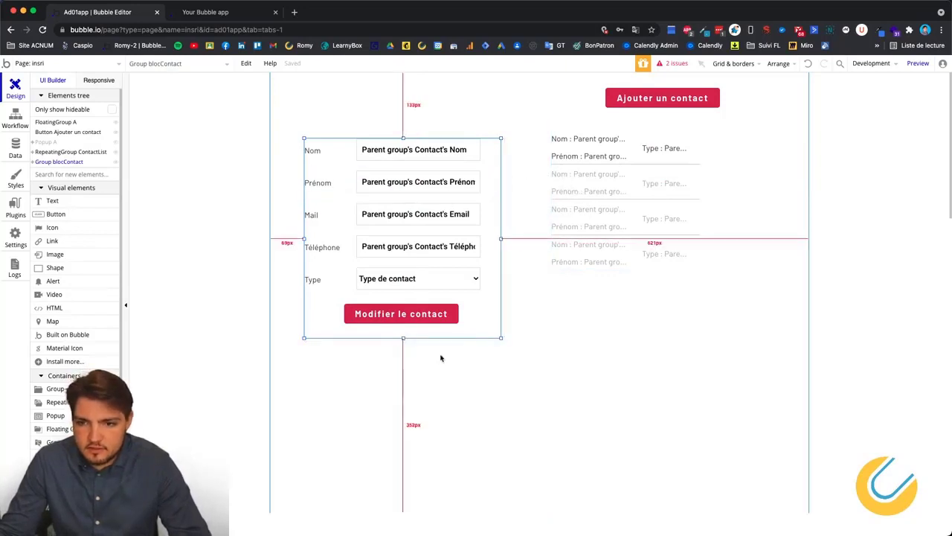
click(442, 319)
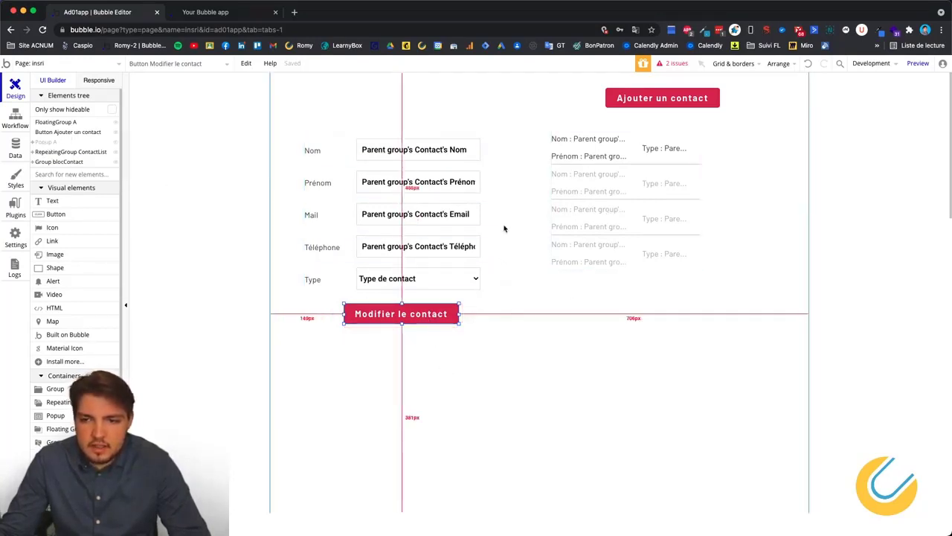
click(489, 202)
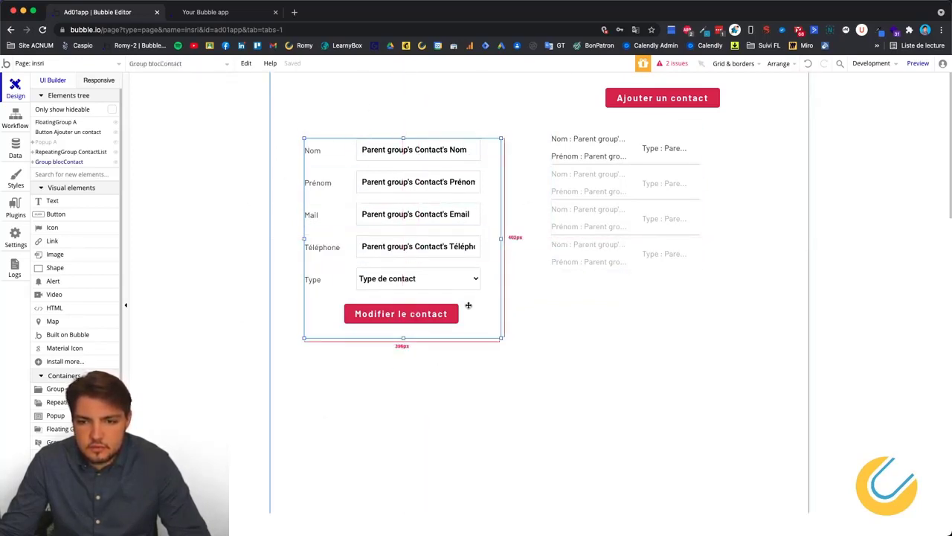
Step: Create a click workflow for the Modifier le contact button with an action that shows Popup A
click(450, 321)
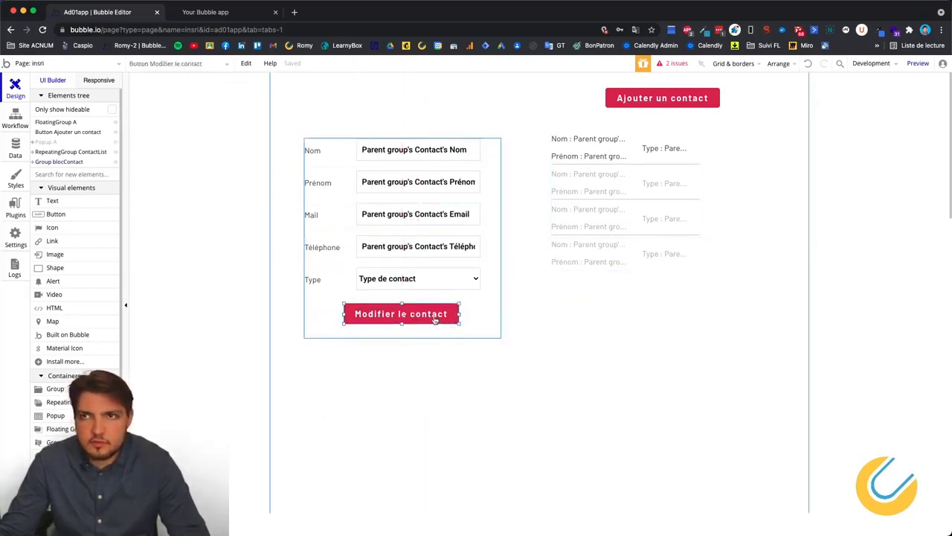
double_click(435, 319)
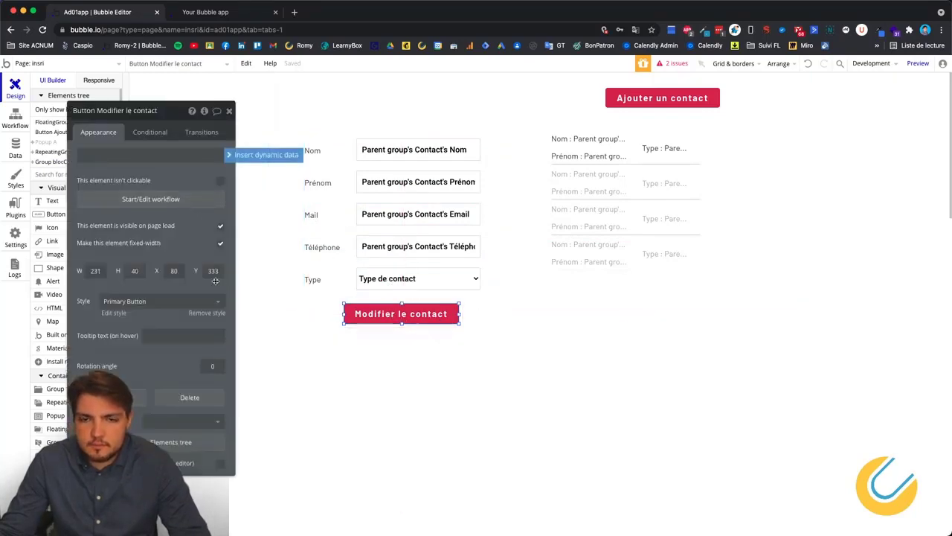
click(155, 199)
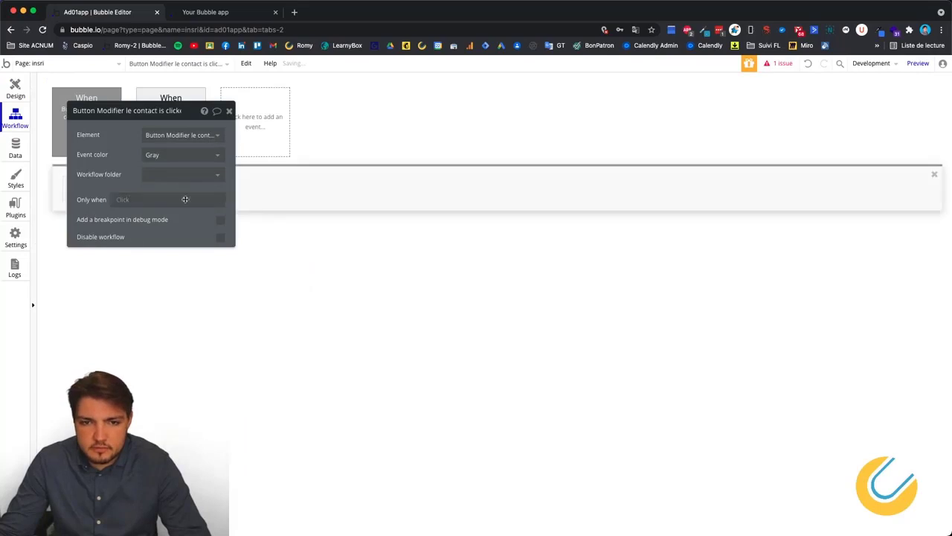
drag(190, 115, 889, 132)
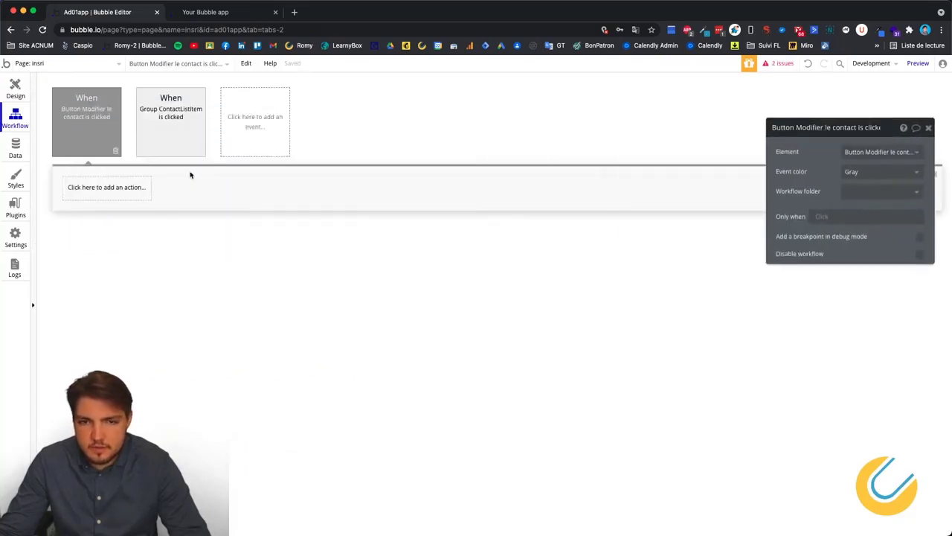
click(90, 189)
mouse_move(86, 324)
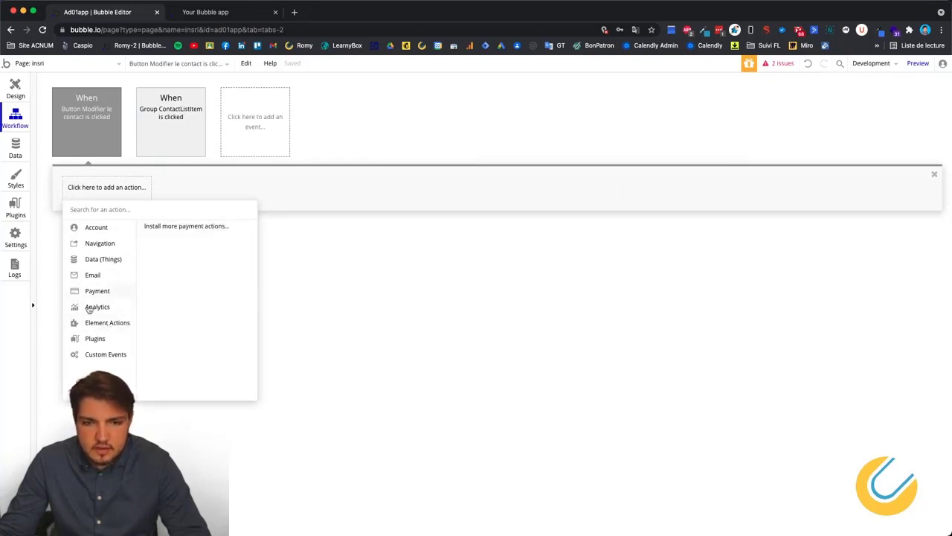
click(149, 235)
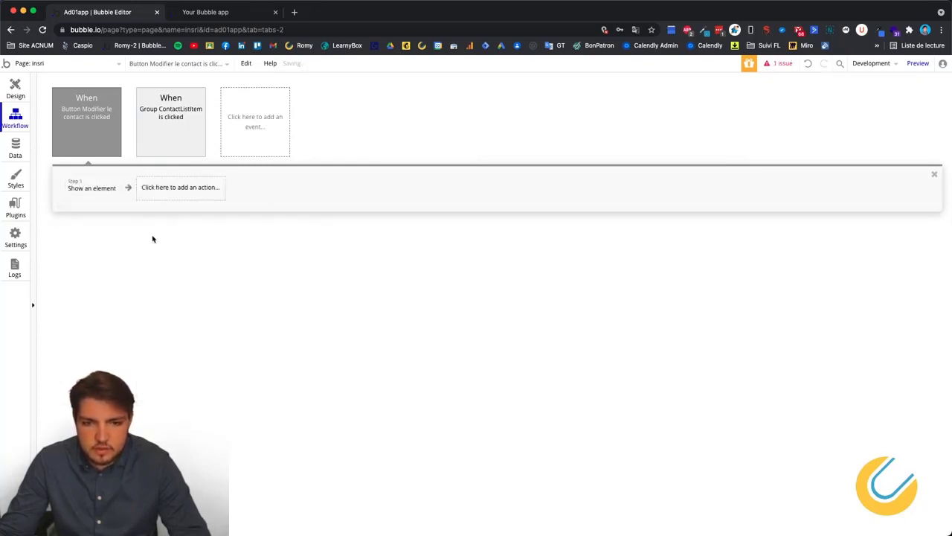
click(869, 151)
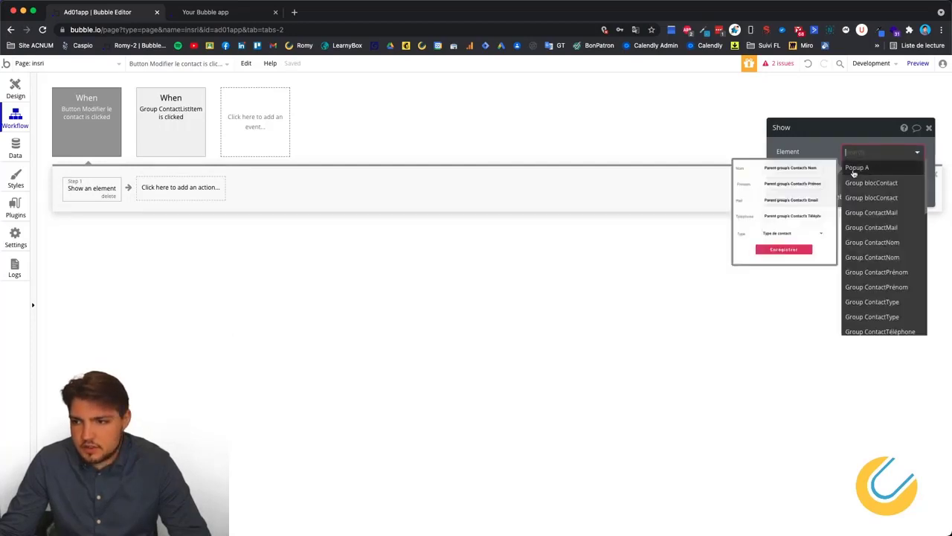
click(863, 168)
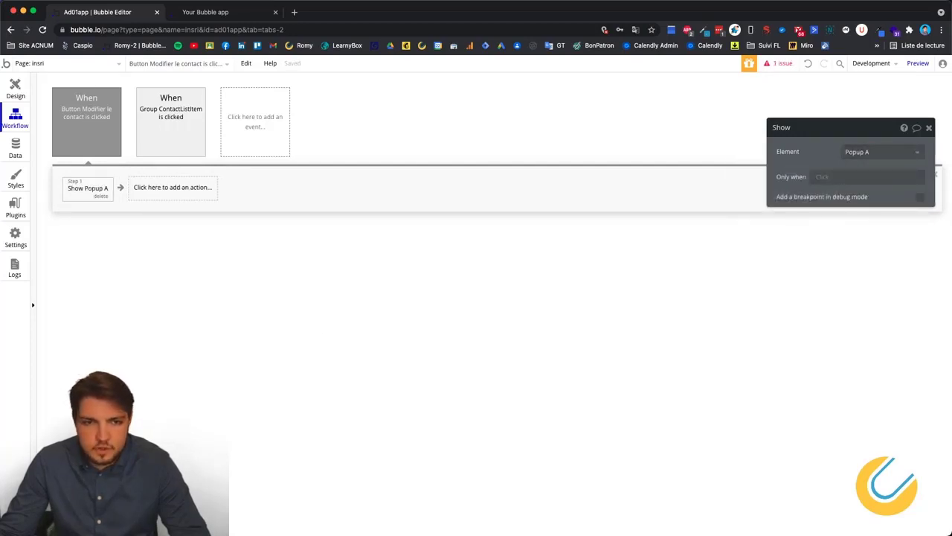
Step: Rename Popup A as Popup ModifierContact
click(15, 88)
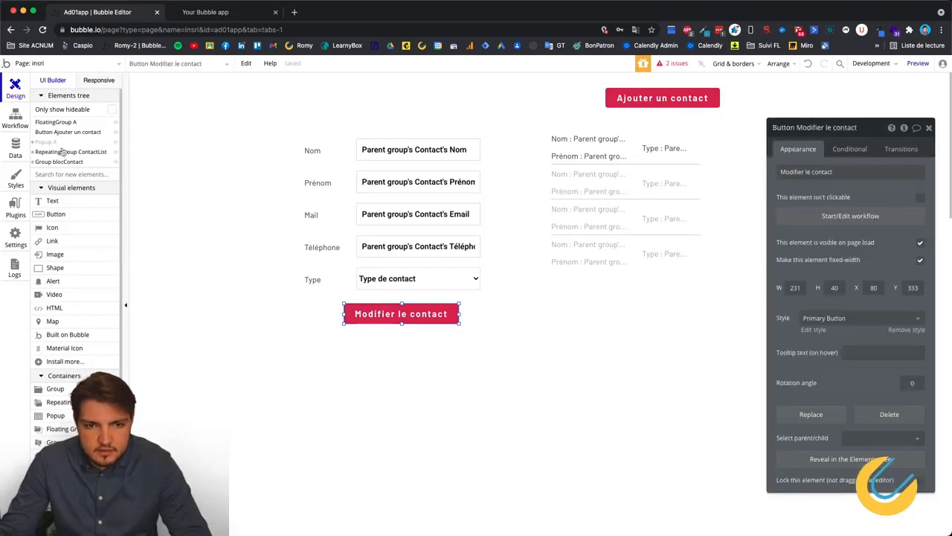
click(46, 141)
click(840, 127)
key(BackSpace)
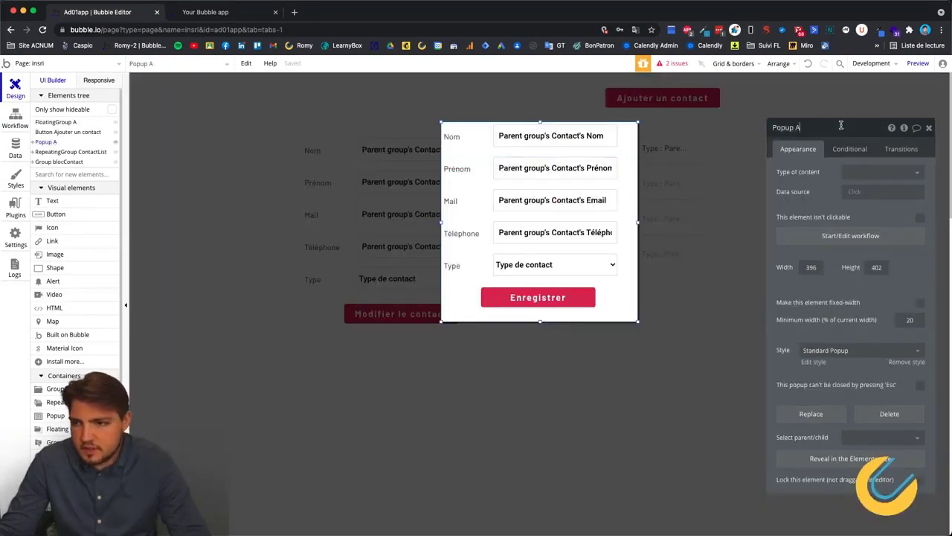
text(Modi)
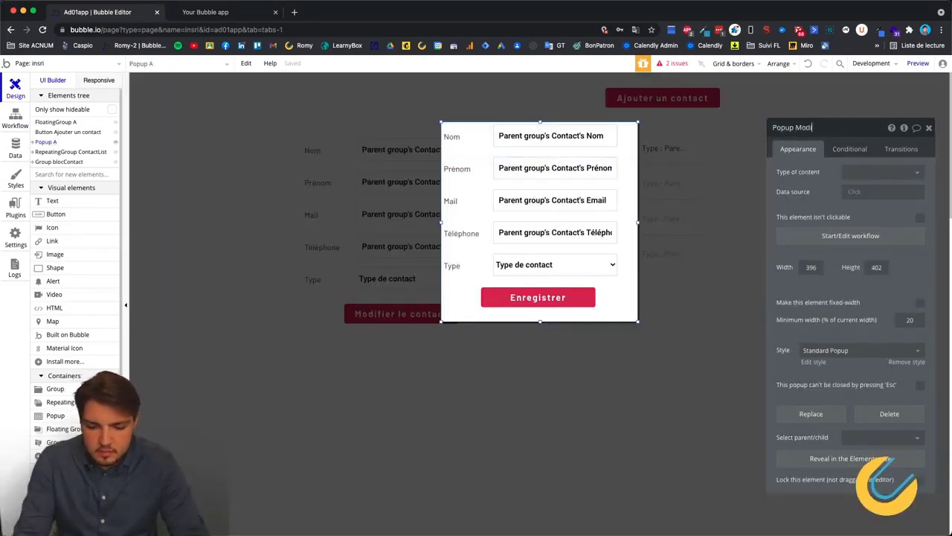
text(fierContact)
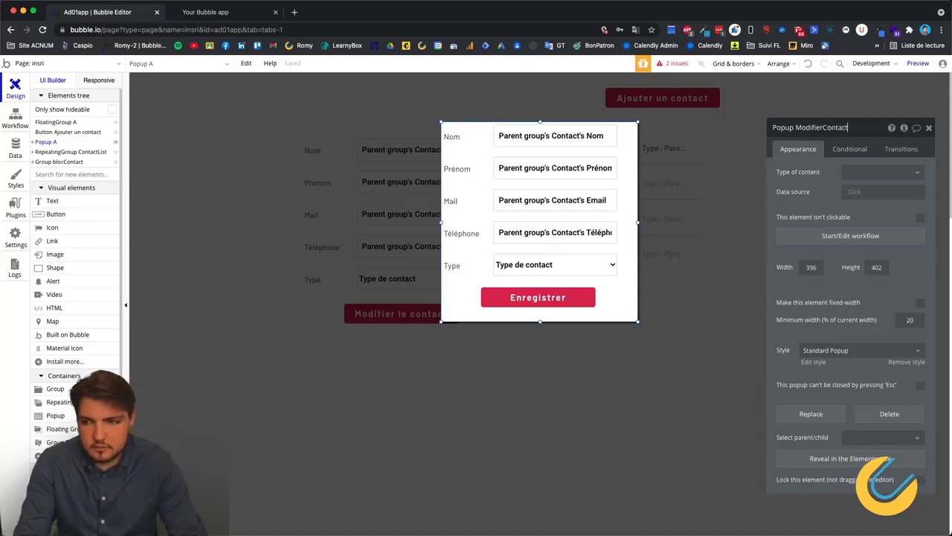
click(625, 316)
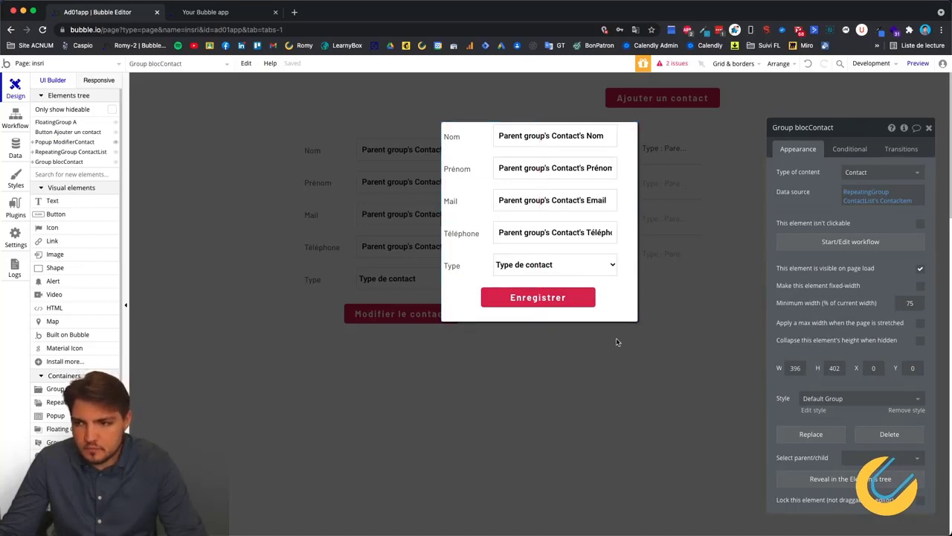
key(Escape)
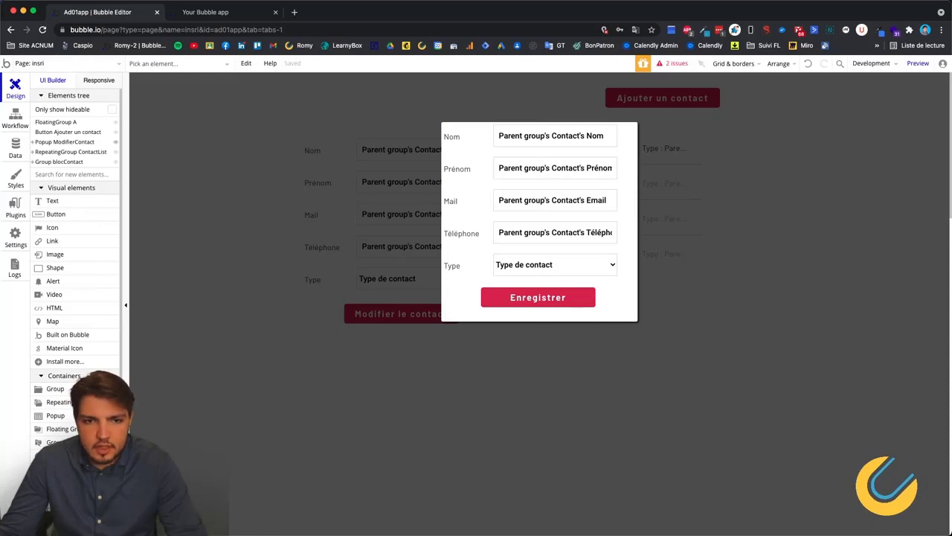
Step: Check the Modifier le contact button's workflow for the renamed popup and preview the insri page
click(15, 119)
click(83, 119)
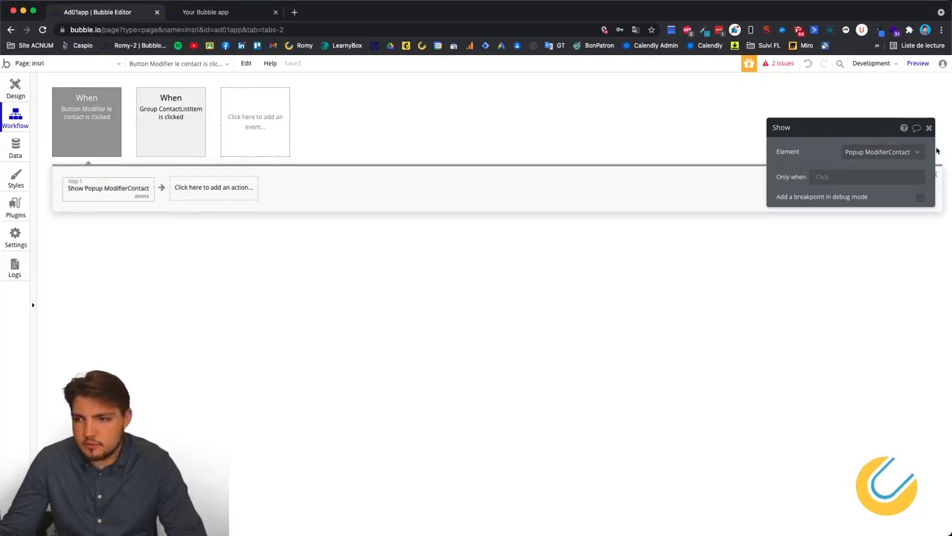
click(197, 14)
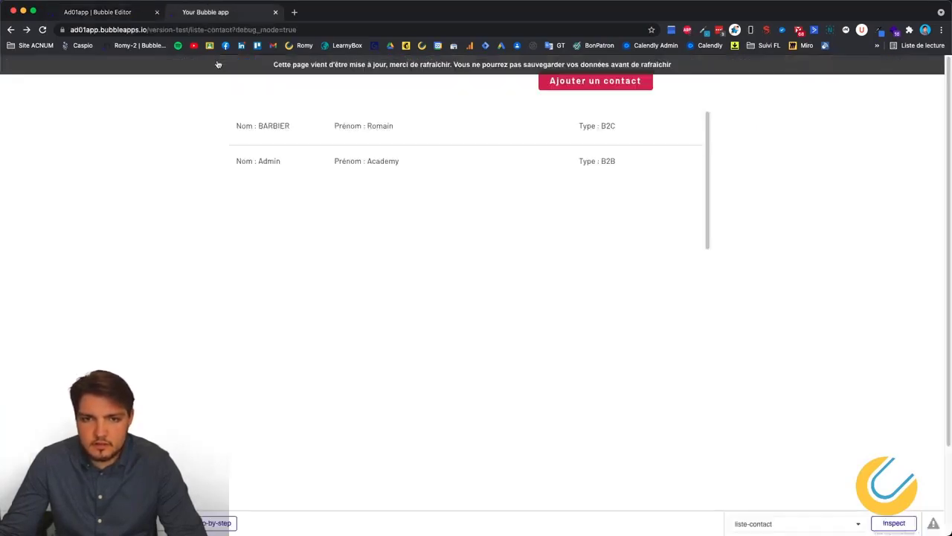
click(122, 12)
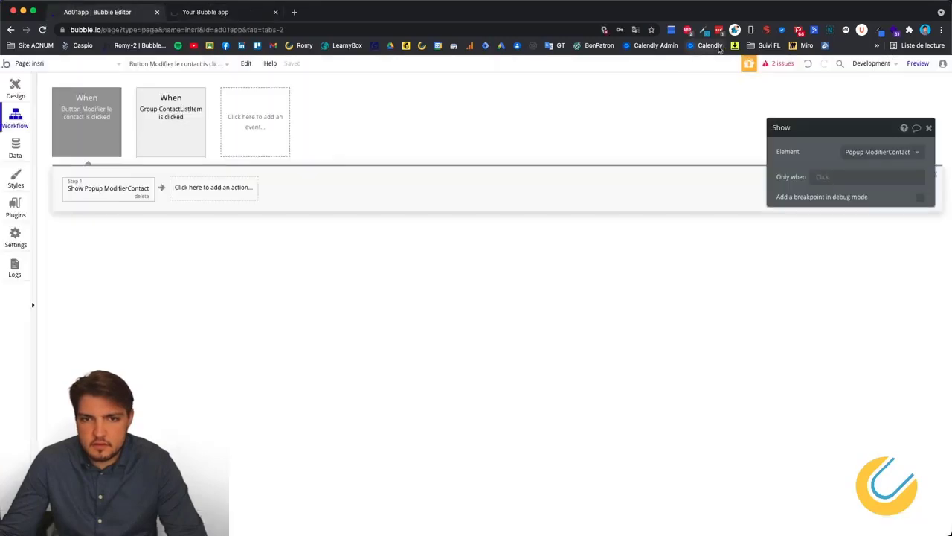
click(918, 64)
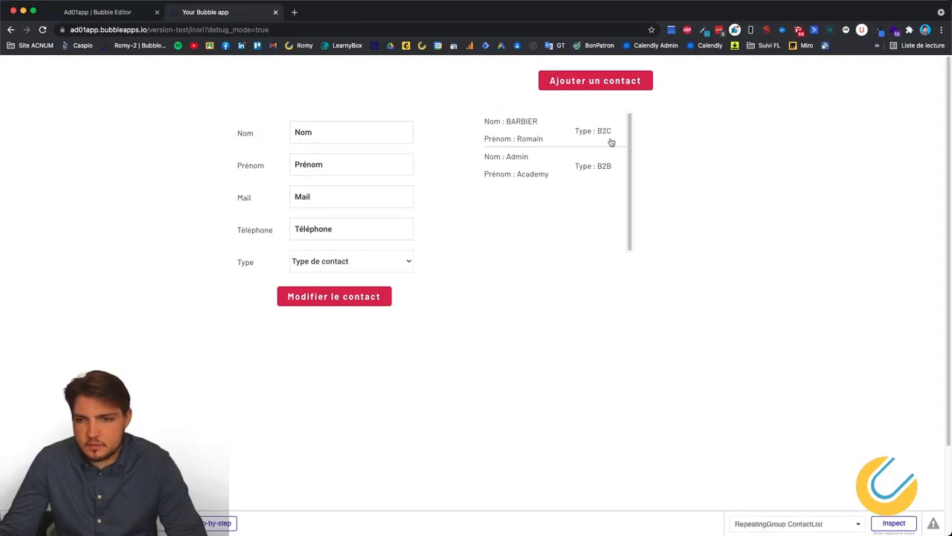
Step: Test the Modifier le contact popup in the preview with the first and the second contact of the list
click(566, 132)
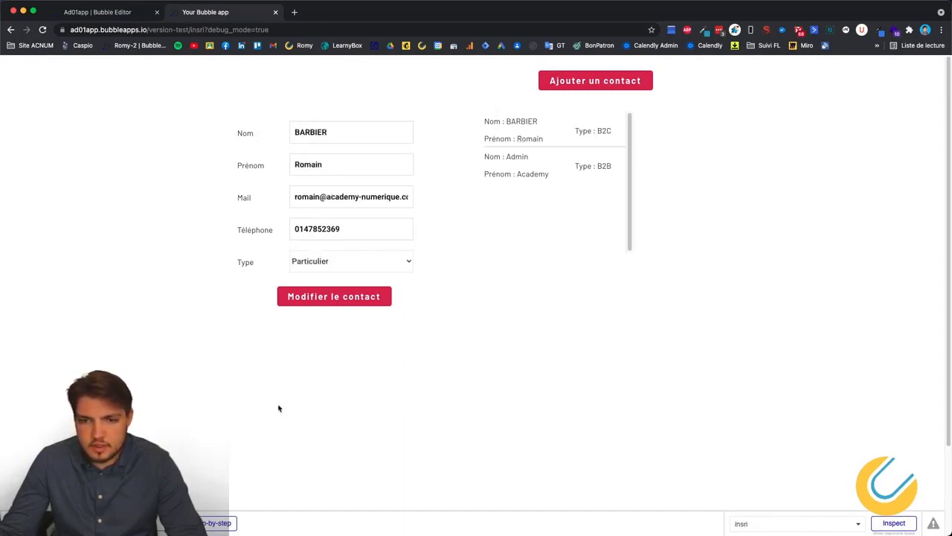
click(306, 301)
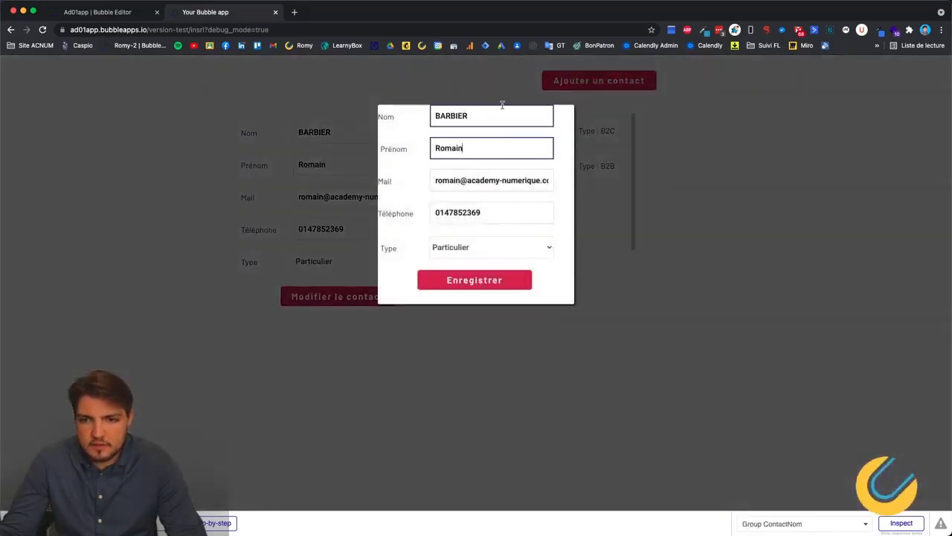
click(490, 151)
click(505, 484)
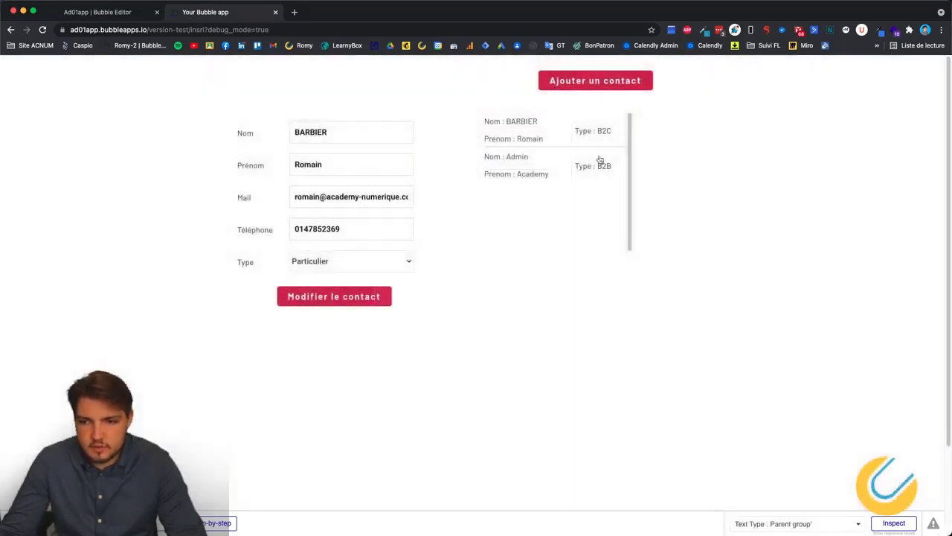
click(559, 167)
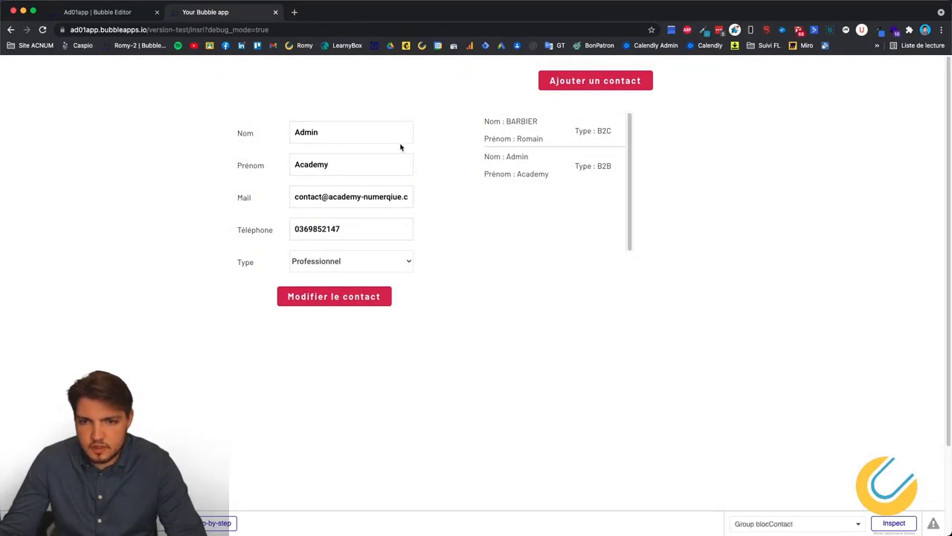
click(335, 297)
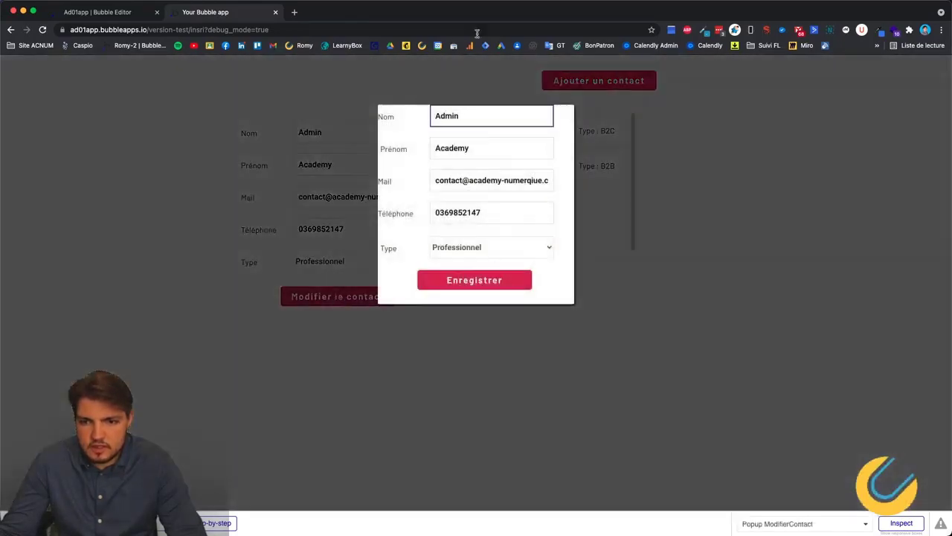
Step: Back in the Bubble editor, nudge the popup's Nom label horizontally to align with the Prénom label and hide the popup
click(107, 15)
click(23, 83)
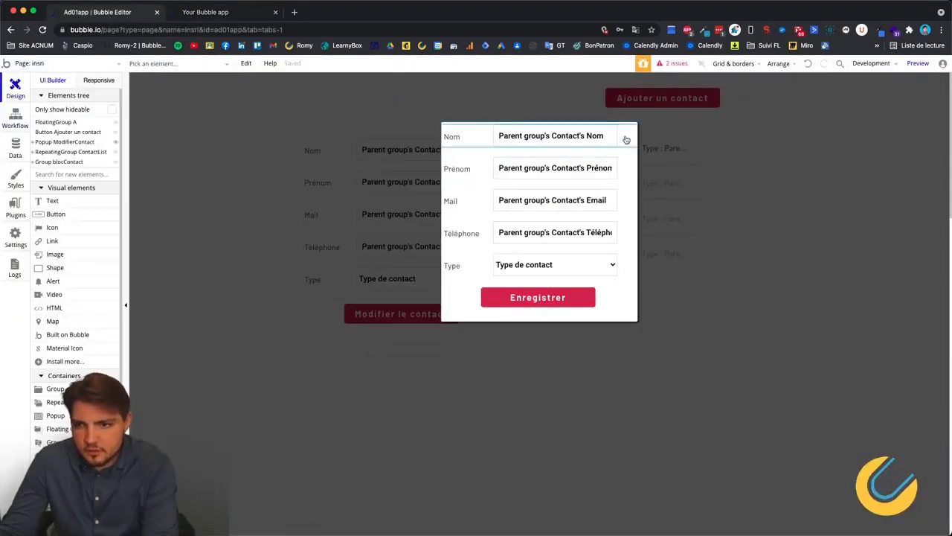
click(447, 136)
click(460, 151)
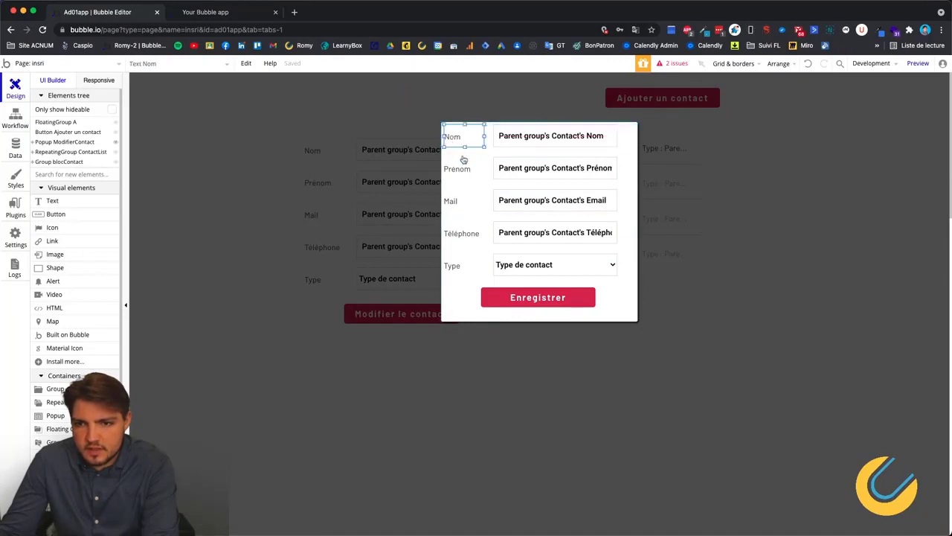
key(Left)
key(Left)
click(223, 294)
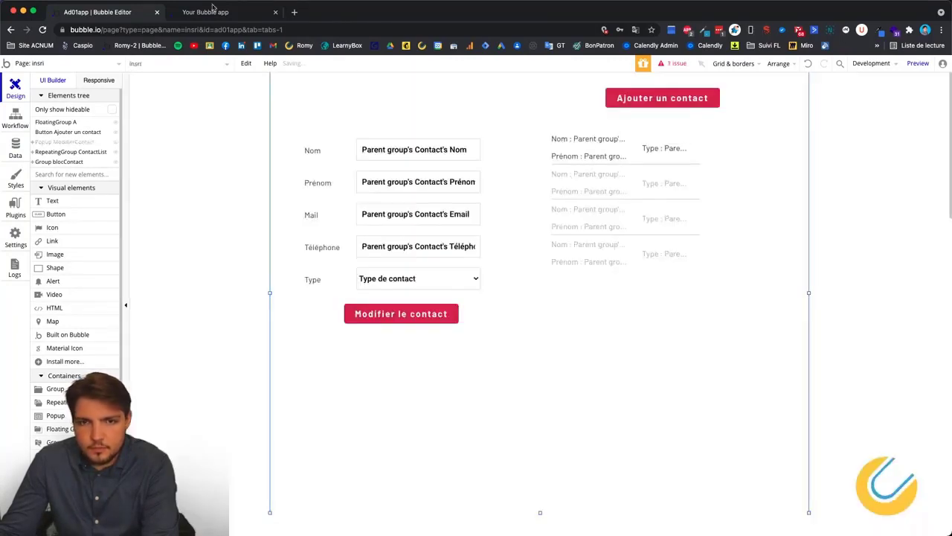
Step: Refresh the page preview and open the Modifier le contact popup to check the label alignment
click(205, 12)
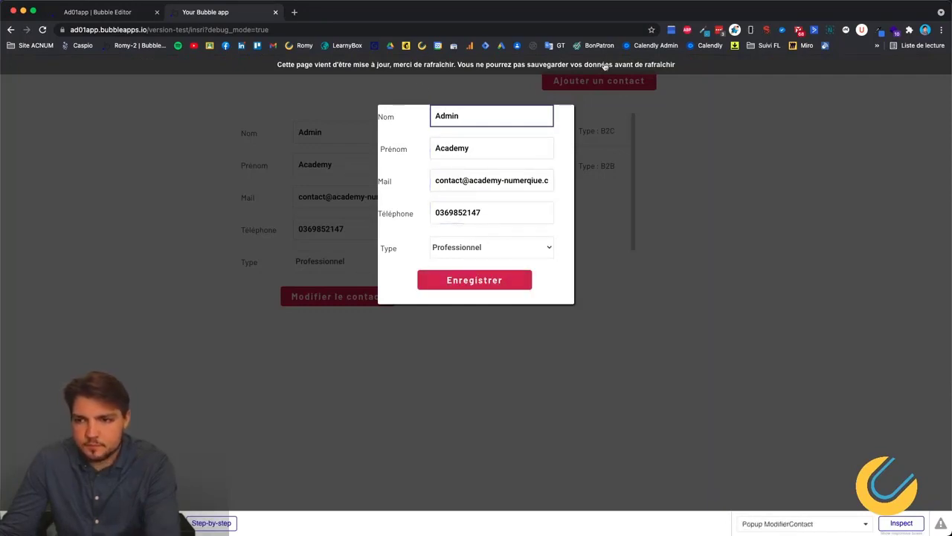
key(super+r)
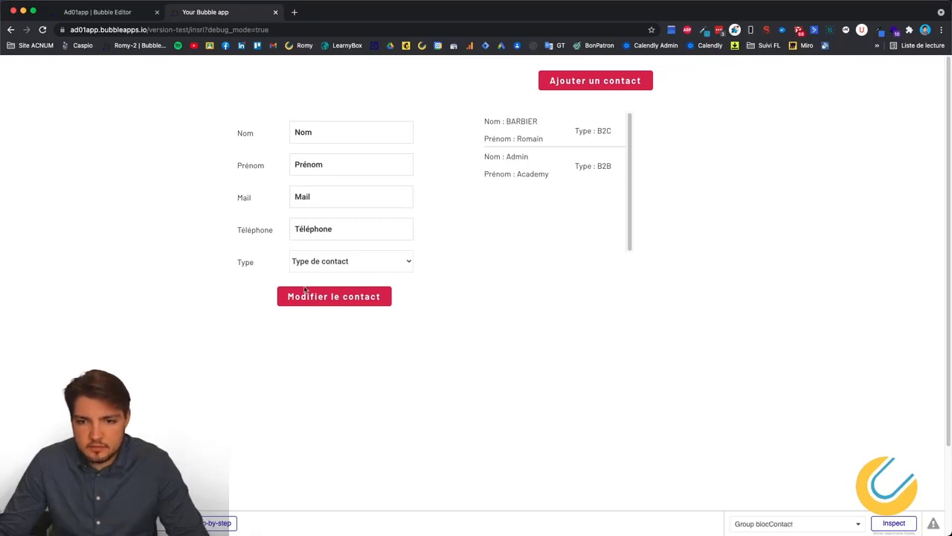
click(304, 292)
click(313, 328)
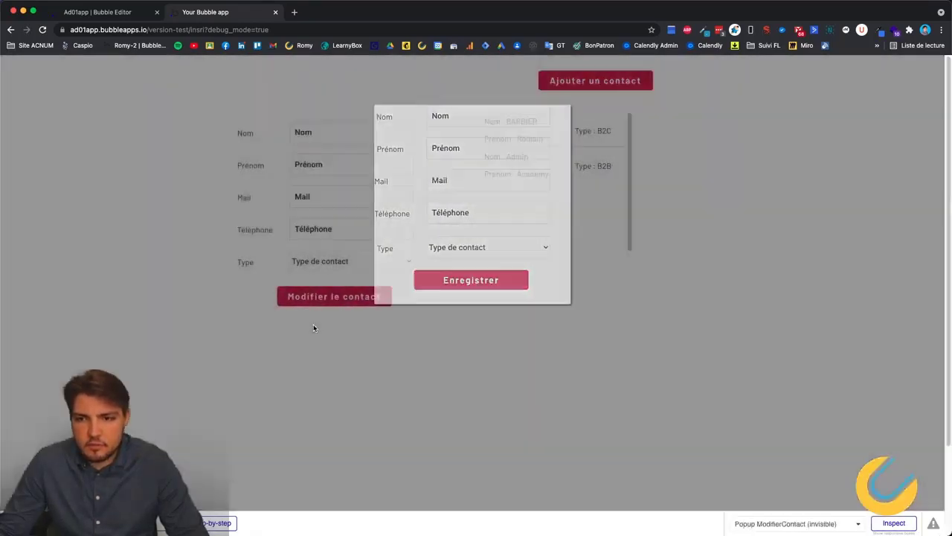